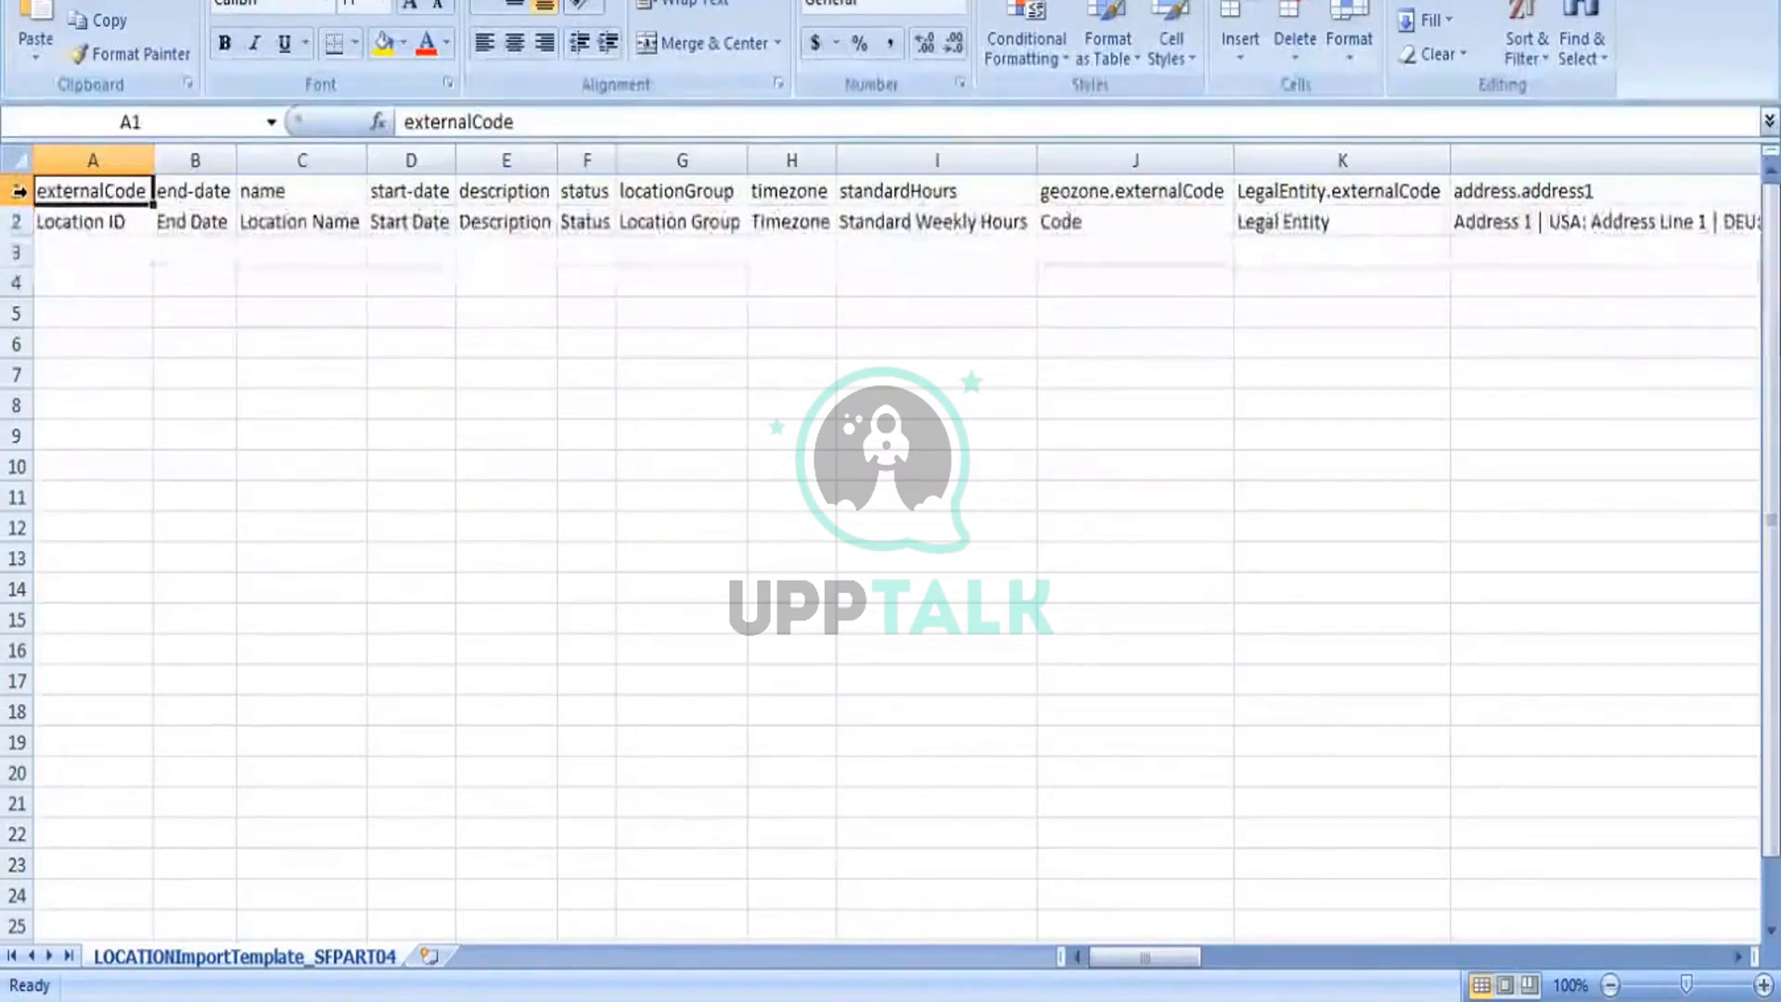
# - Copy the three location rows 3 to 5 from the filled workbook into the blank template at A3, and autofit column A
pyautogui.press('Down')
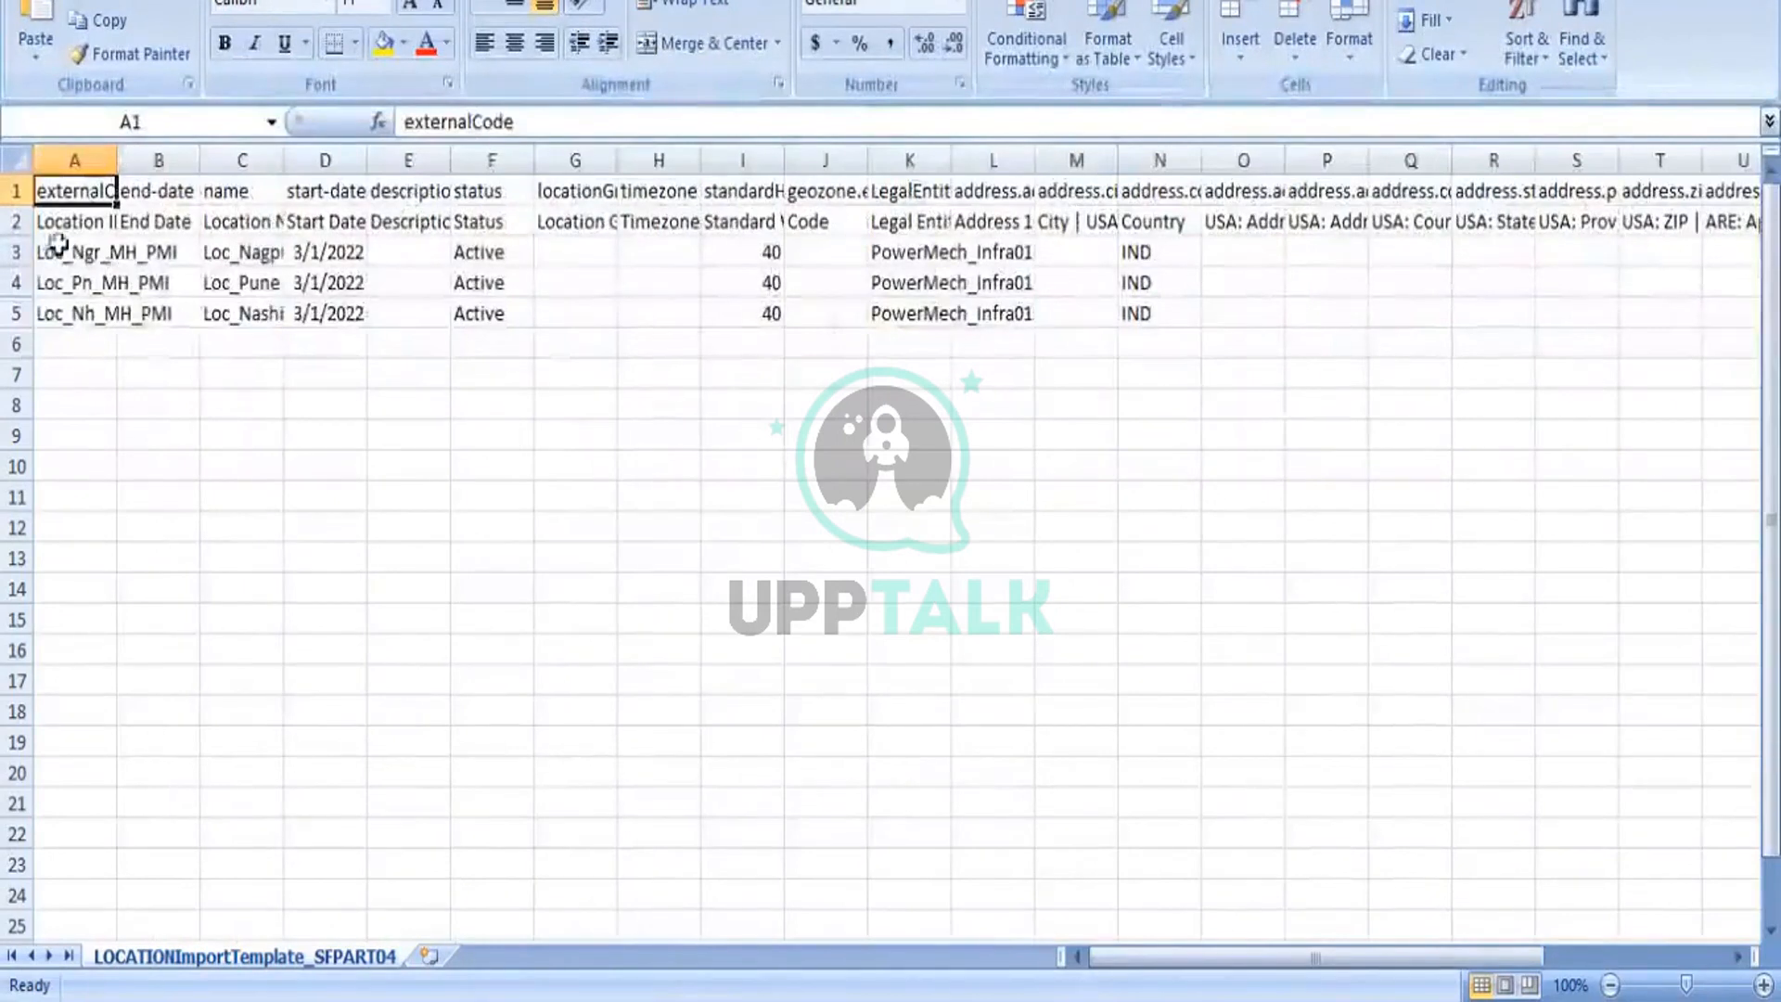
pyautogui.click(19, 250)
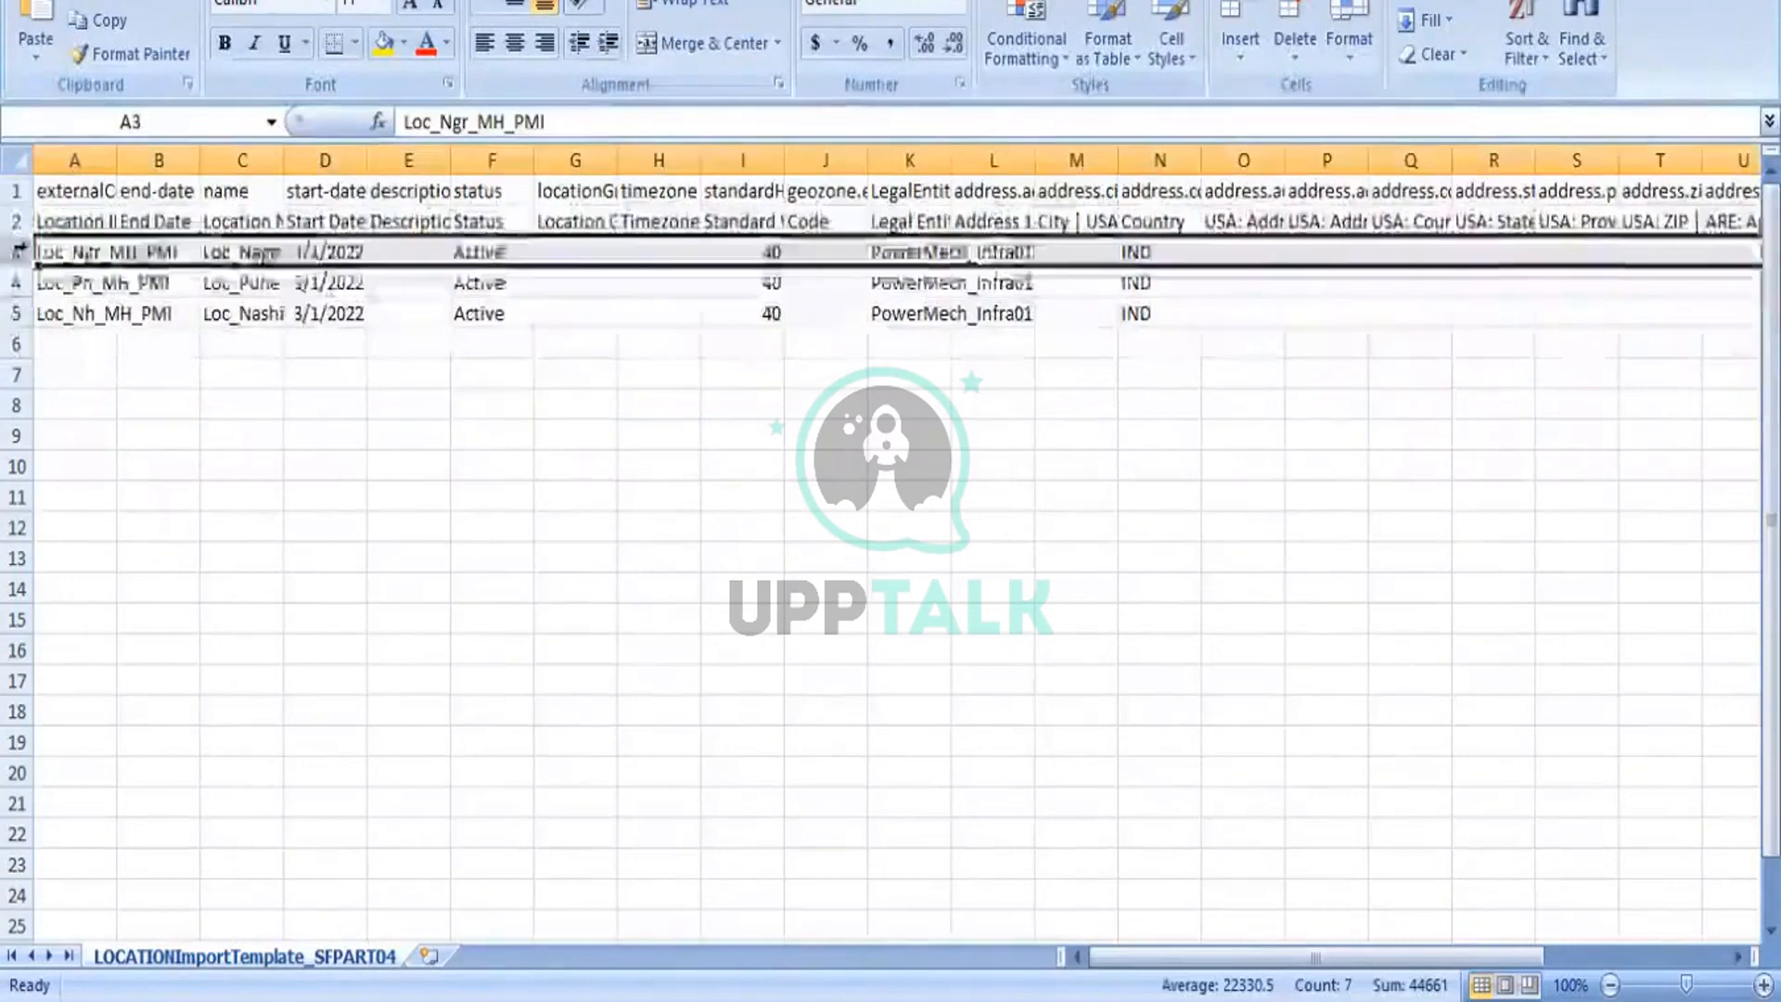
pyautogui.hotkey('shift', 'Down')
pyautogui.hotkey('shift', 'Down')
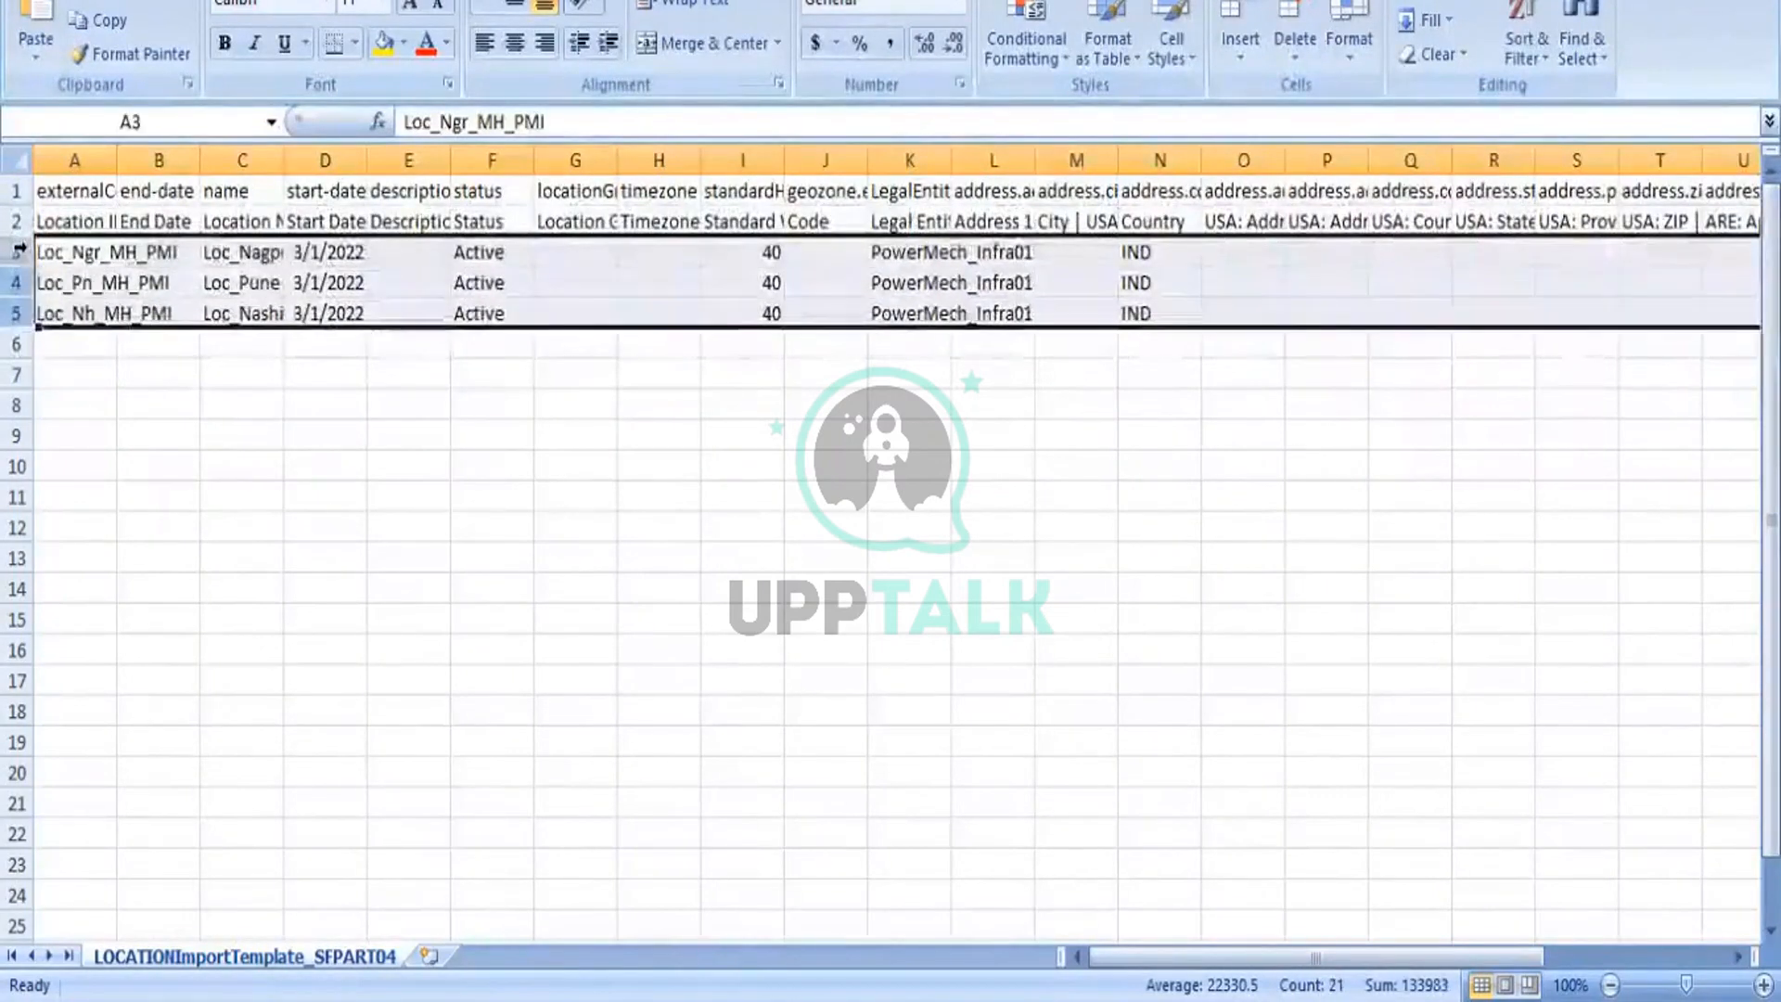
pyautogui.hotkey('ctrl', 'c')
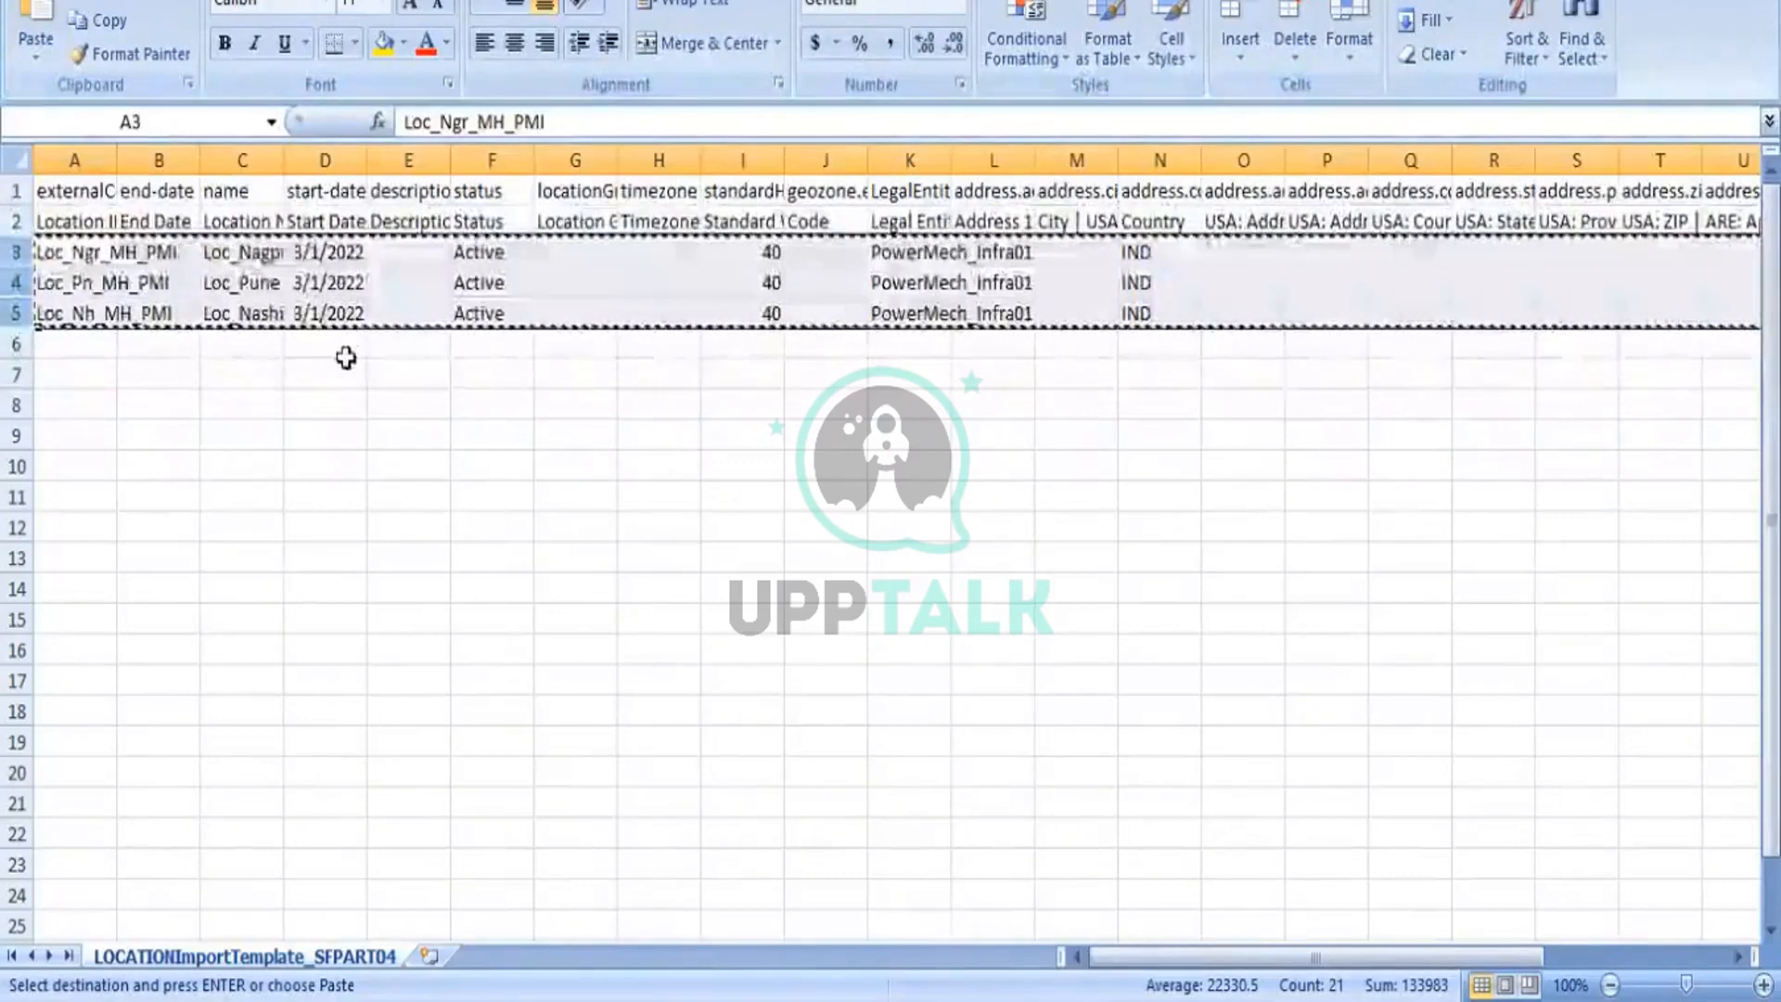
pyautogui.hotkey('alt', 'Tab')
pyautogui.click(103, 259)
pyautogui.hotkey('ctrl', 'v')
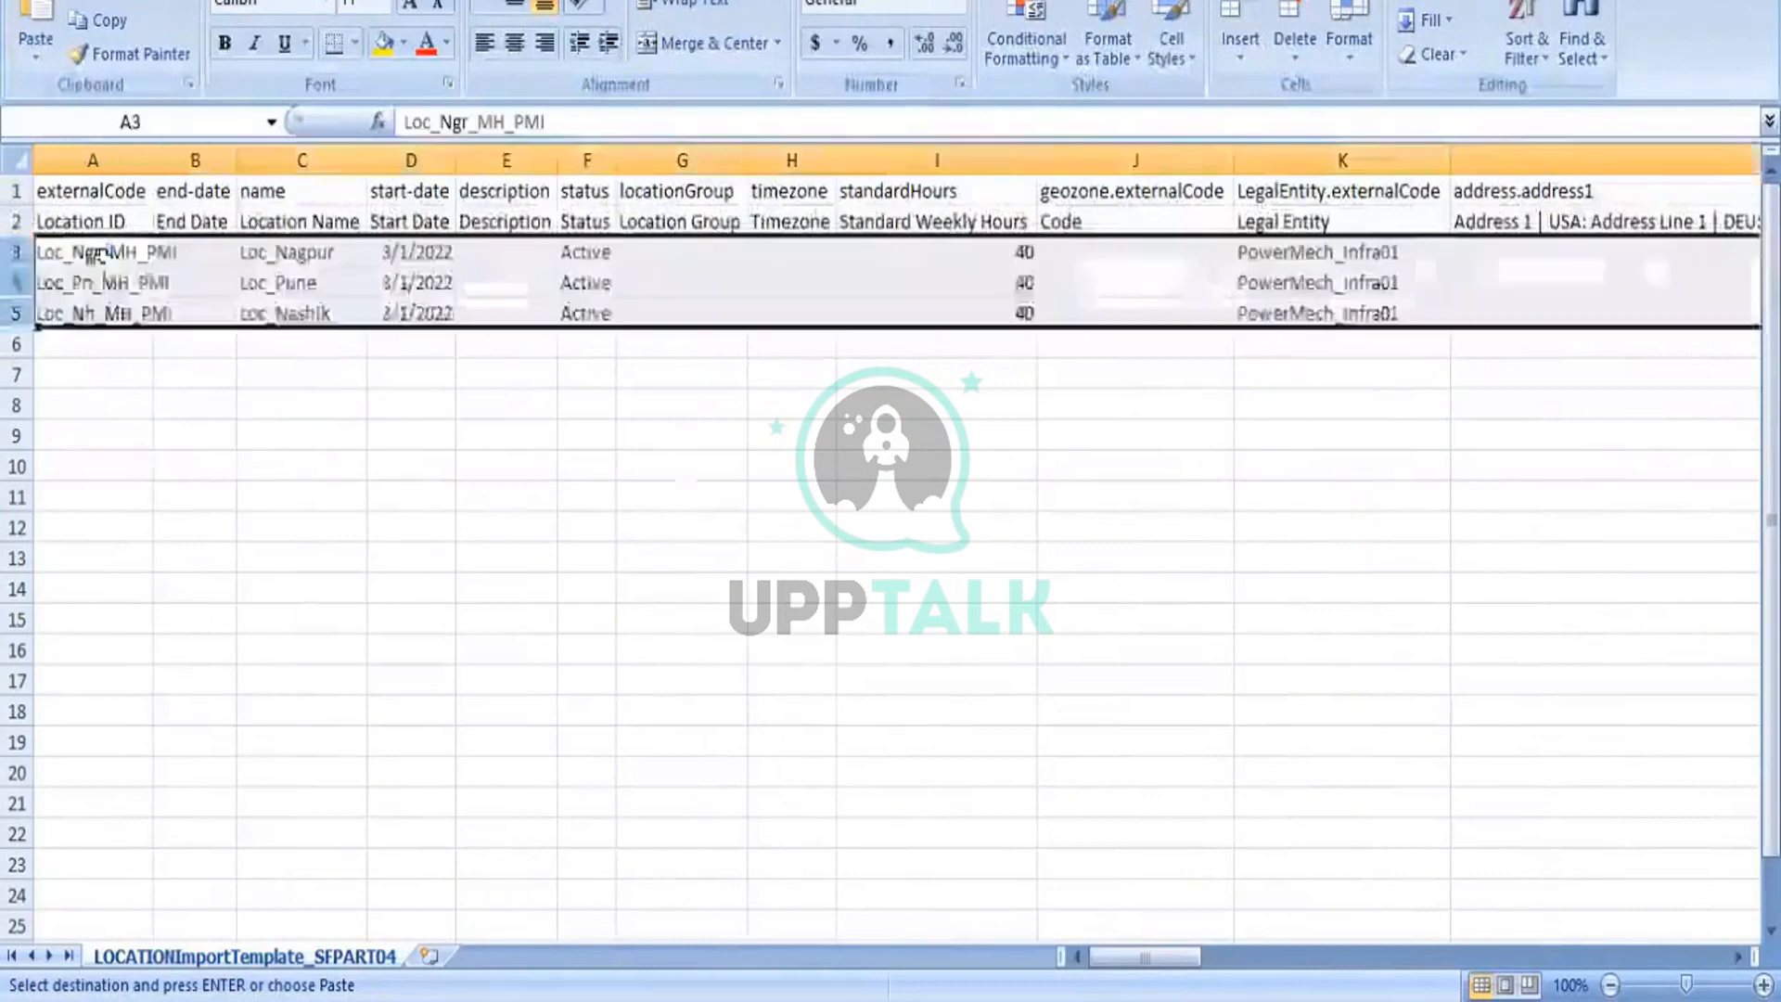
pyautogui.click(294, 496)
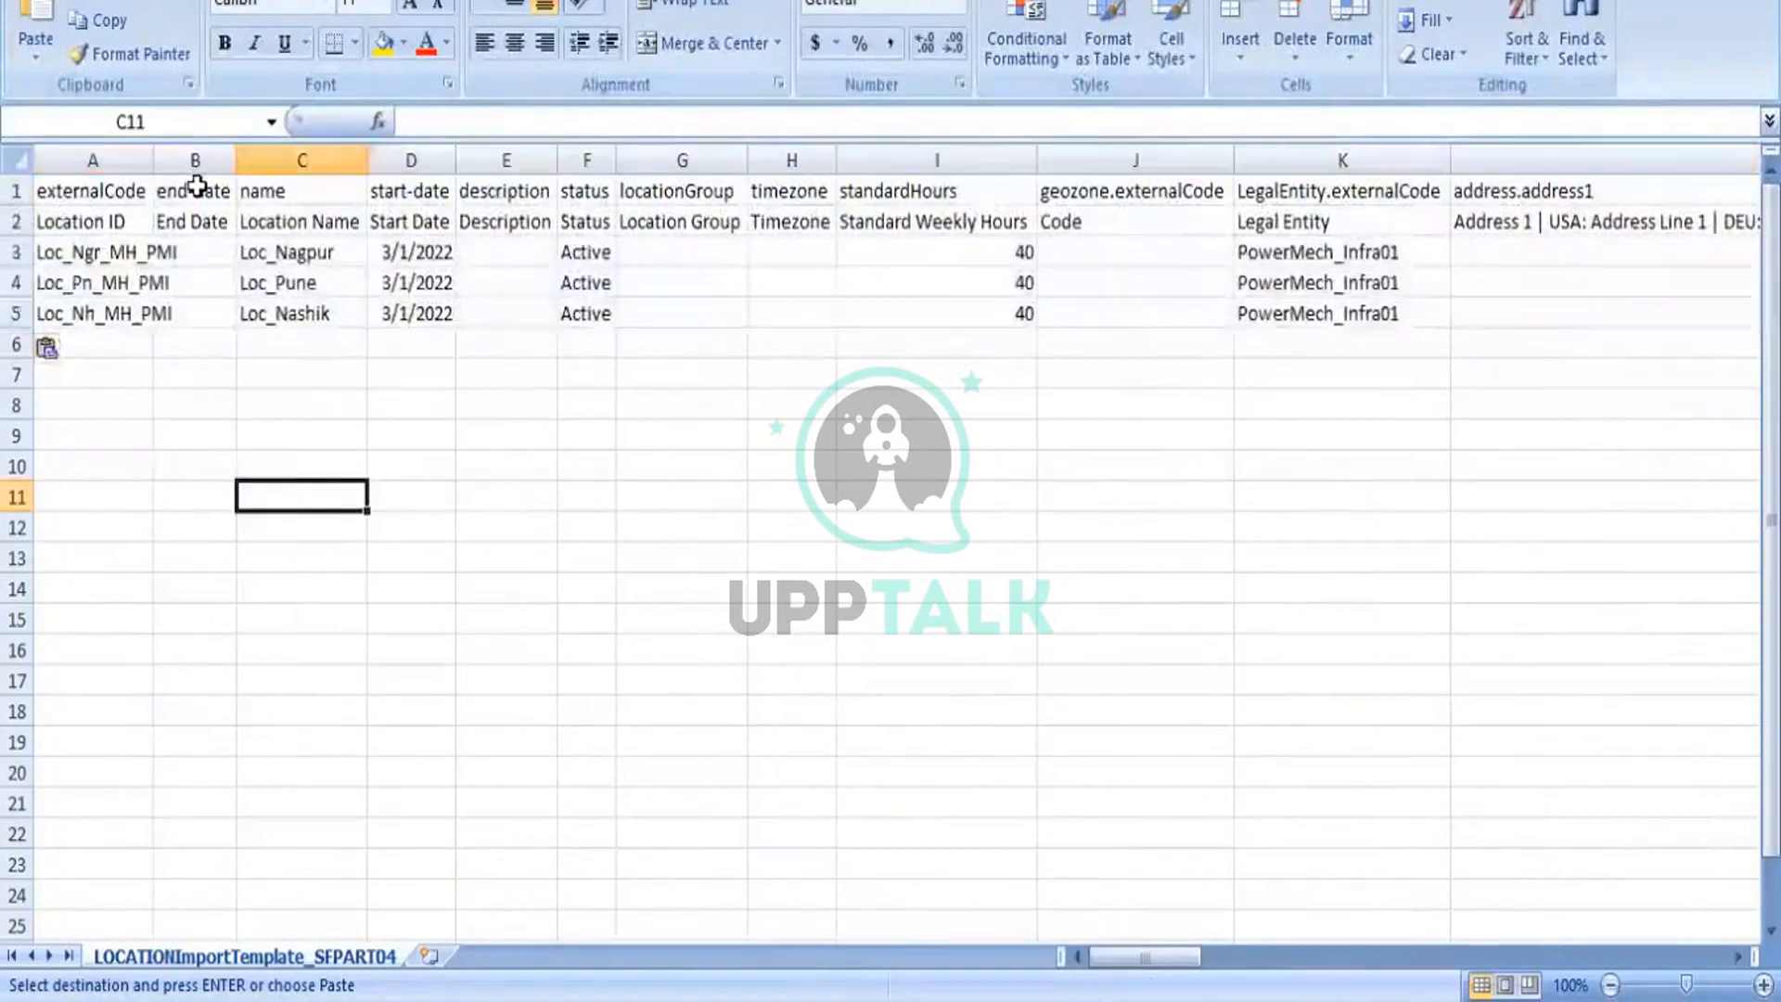
pyautogui.doubleClick(153, 160)
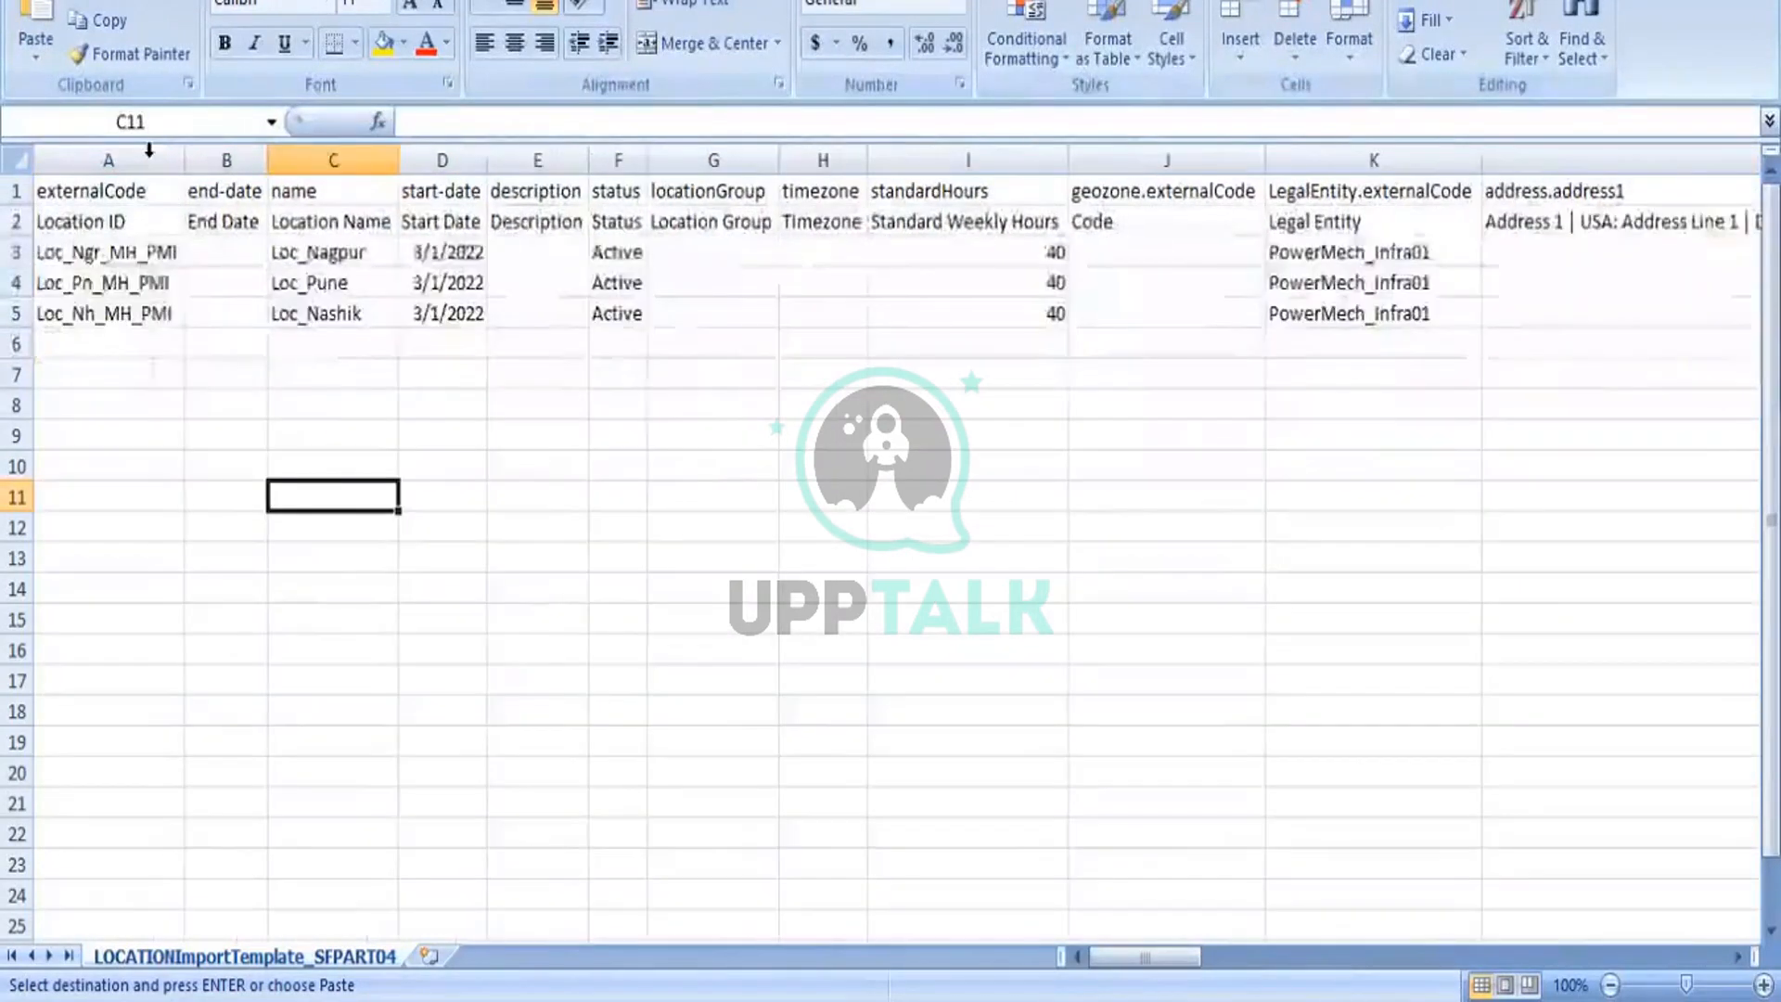
# - Change the location ID in cell A3 to Loc_Jodhpur_Raj_PMI
pyautogui.click(153, 250)
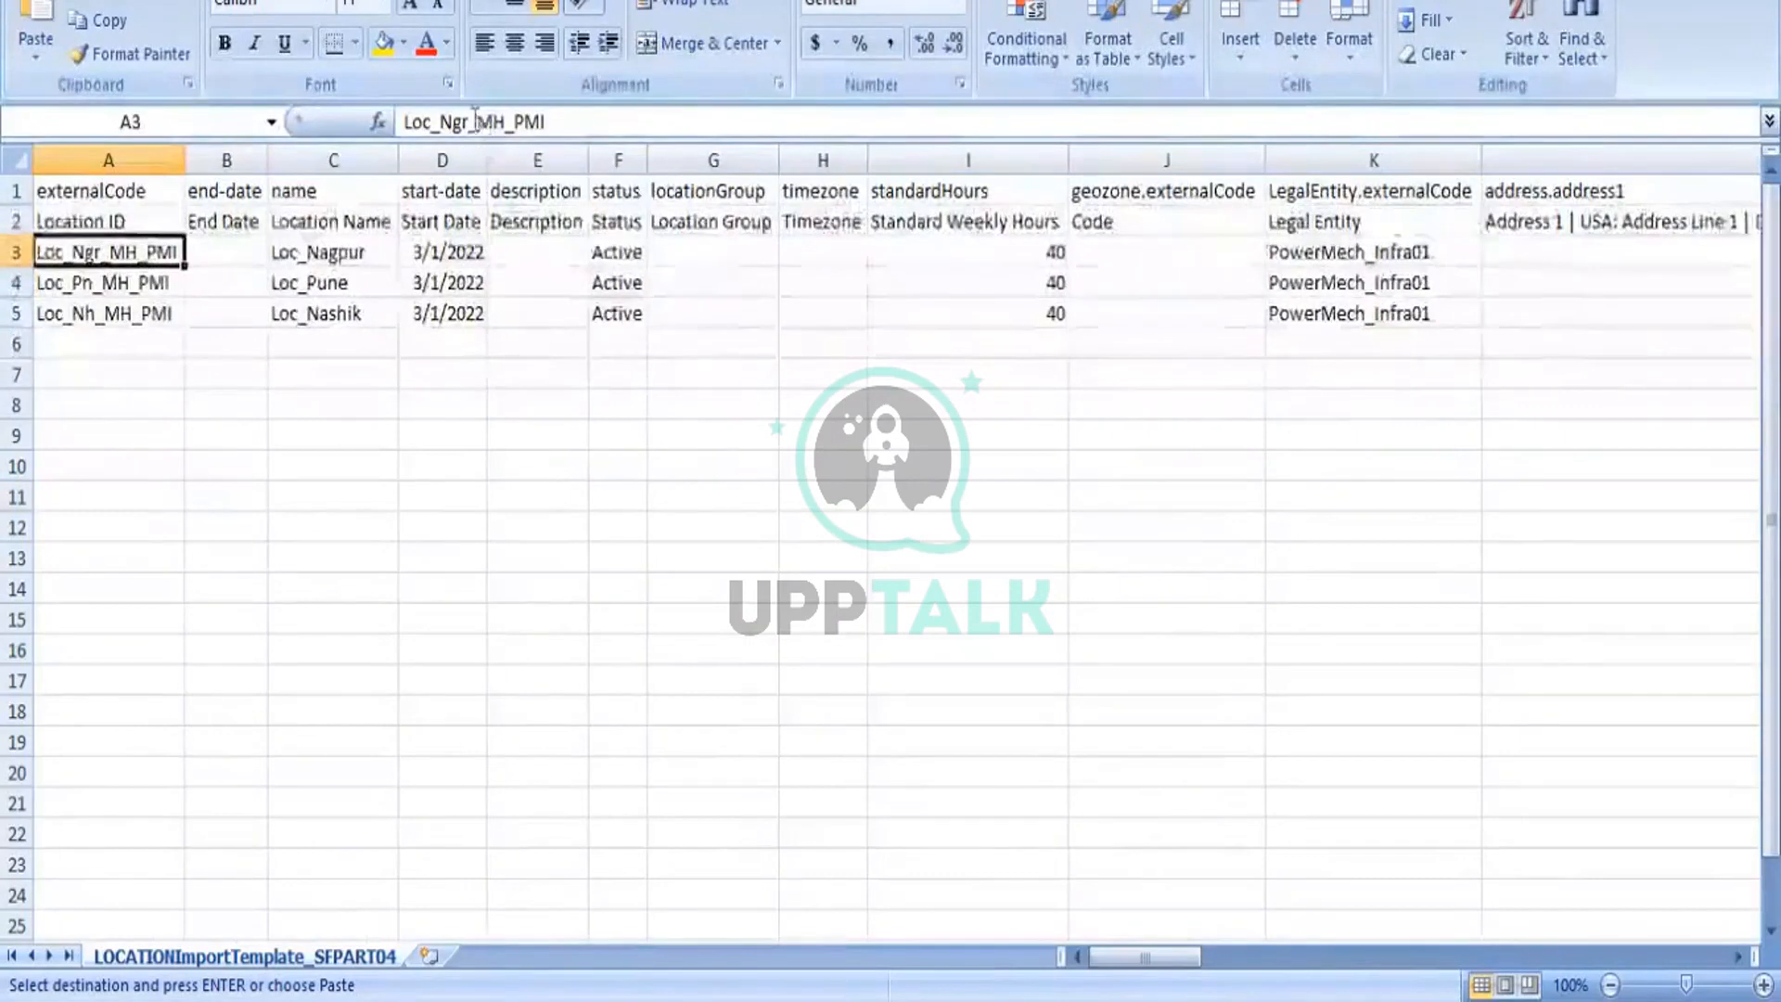
pyautogui.click(470, 121)
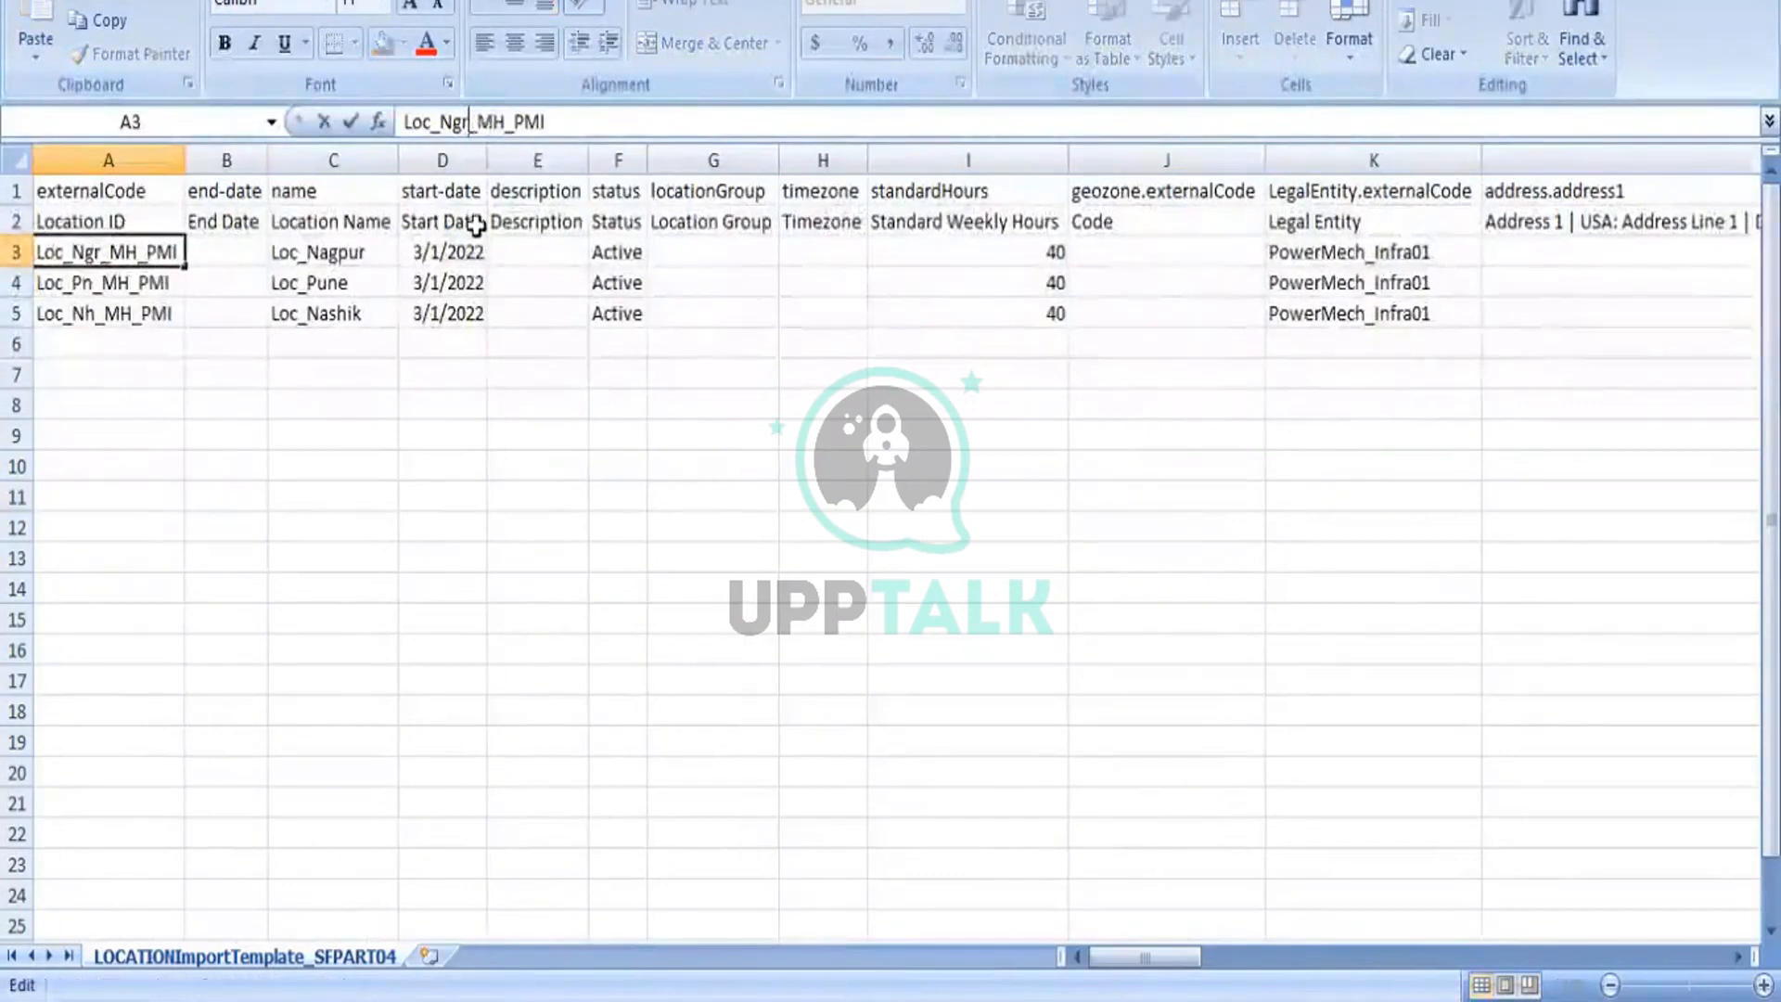
pyautogui.press('BackSpace')
pyautogui.hotkey('shift', 'Left')
pyautogui.hotkey('shift', 'Left')
pyautogui.hotkey('shift', 'Left')
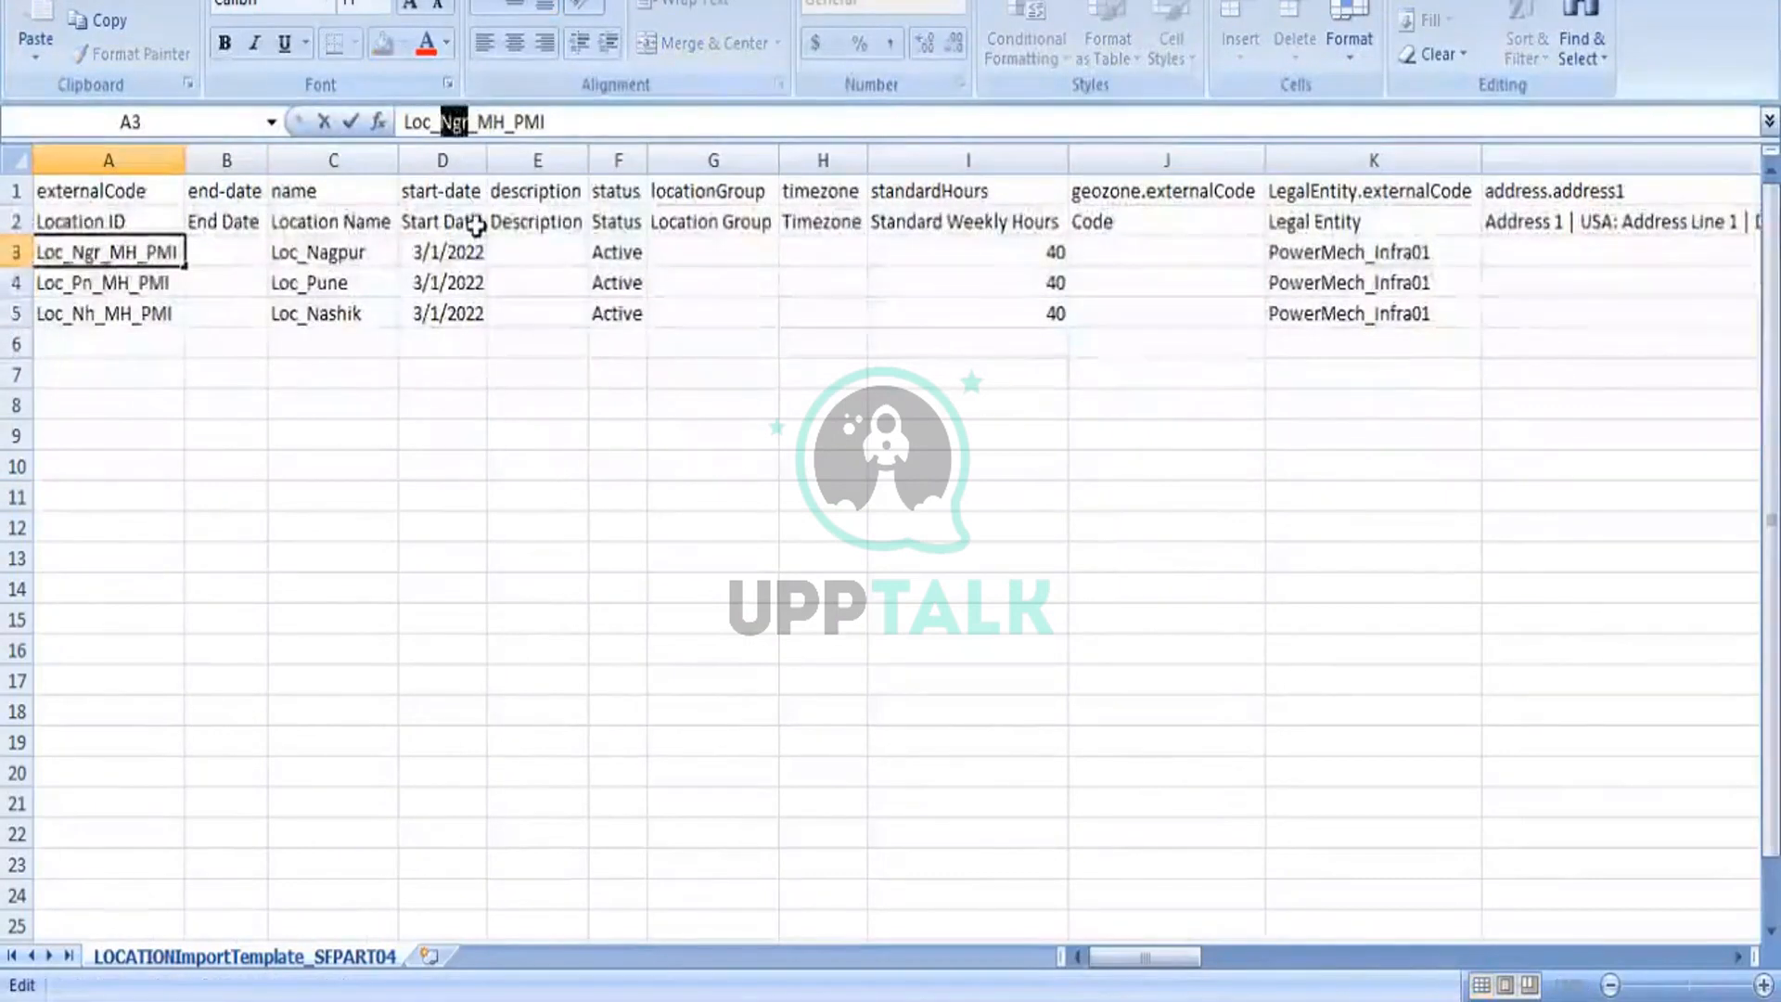
pyautogui.write('Jodh')
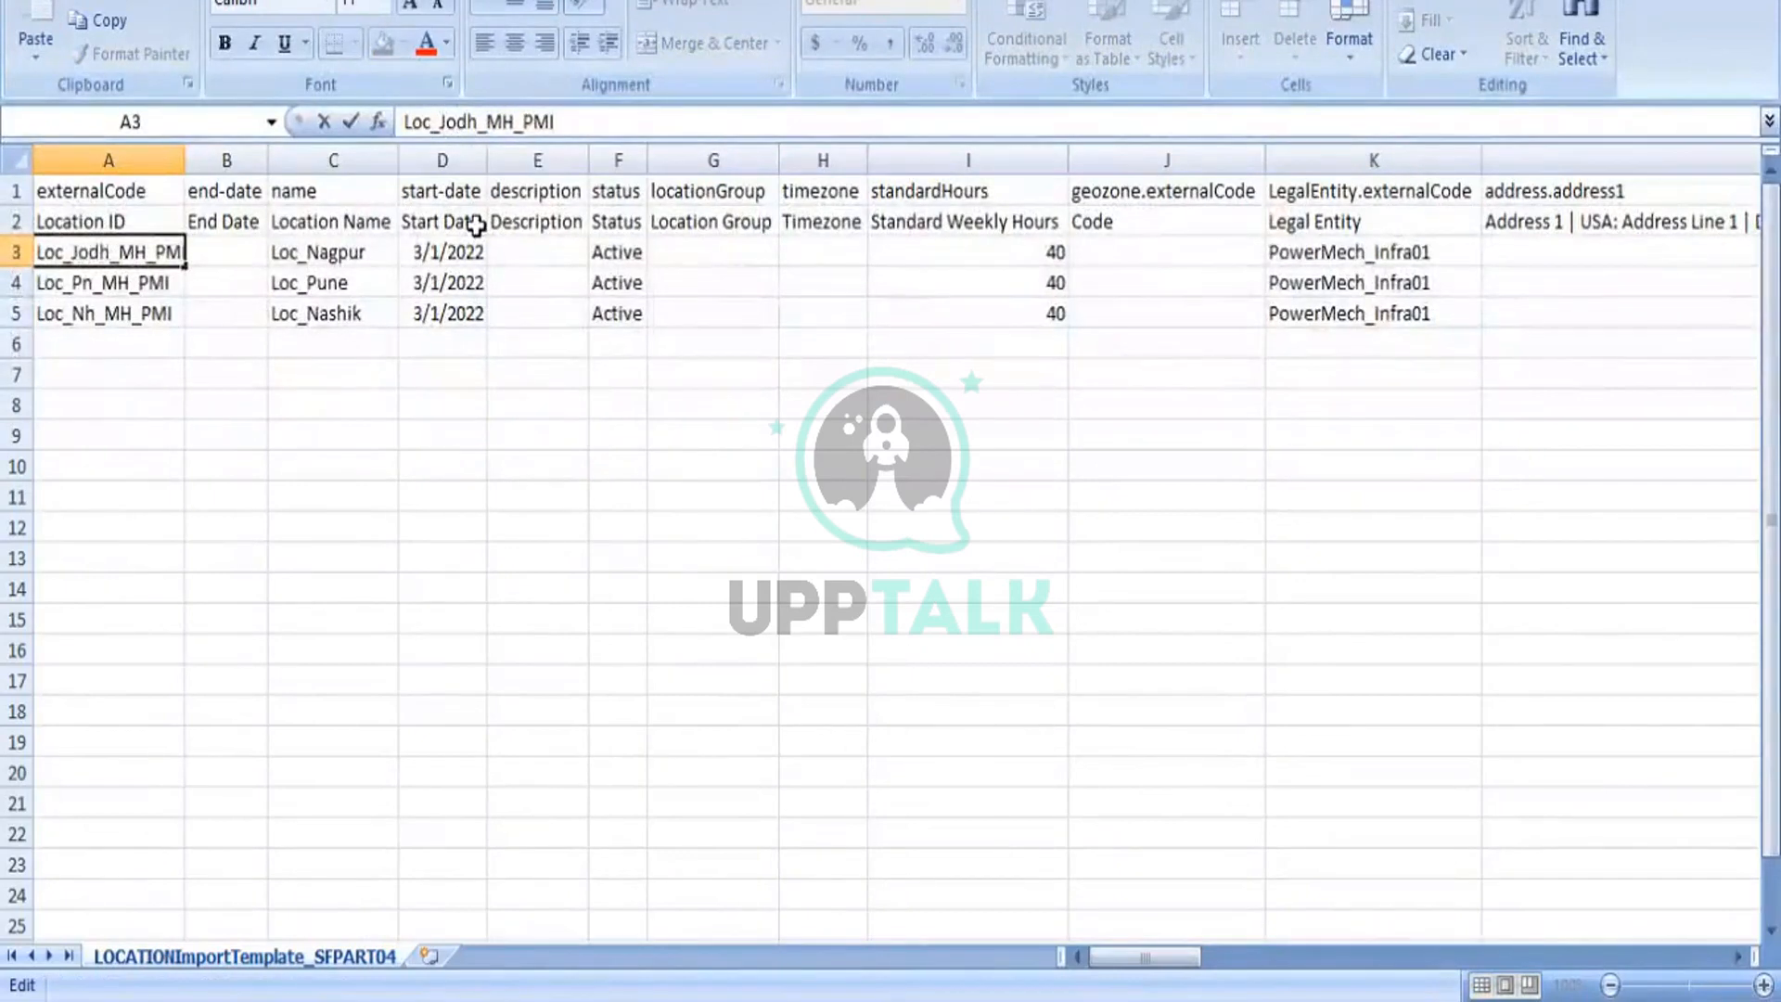
pyautogui.write('pur')
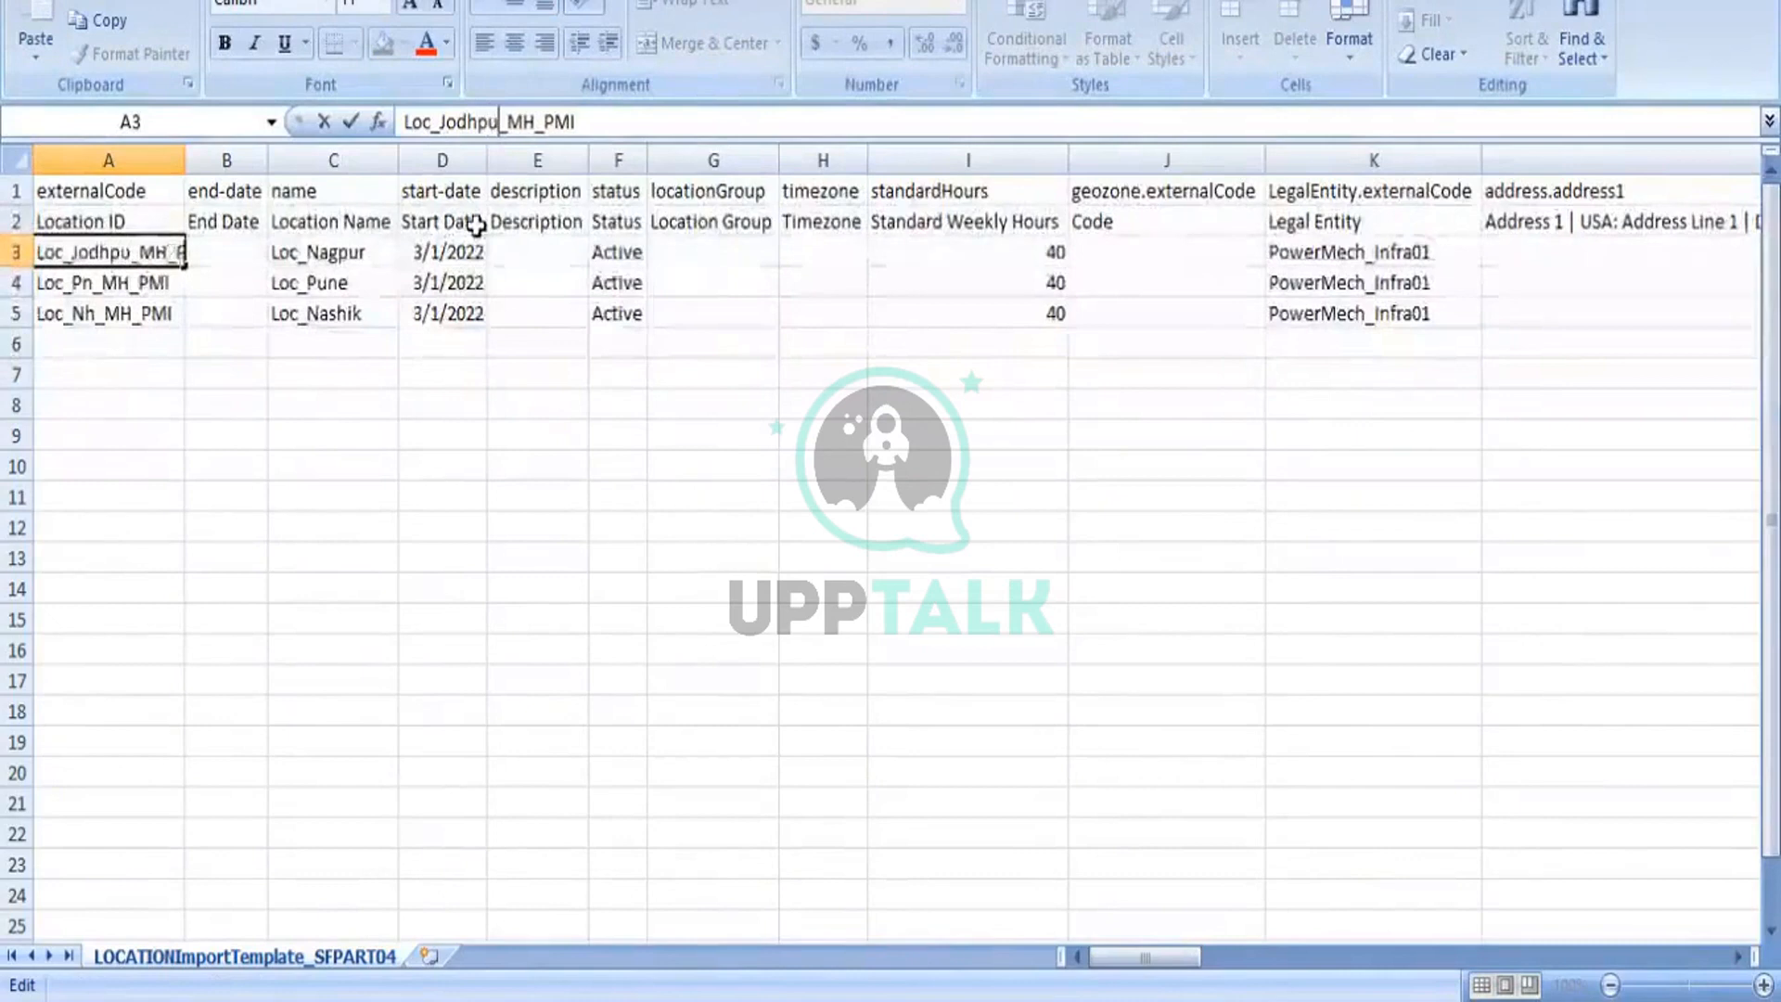
pyautogui.hotkey('shift', 'Right')
pyautogui.hotkey('shift', 'Right')
pyautogui.write('Raj')
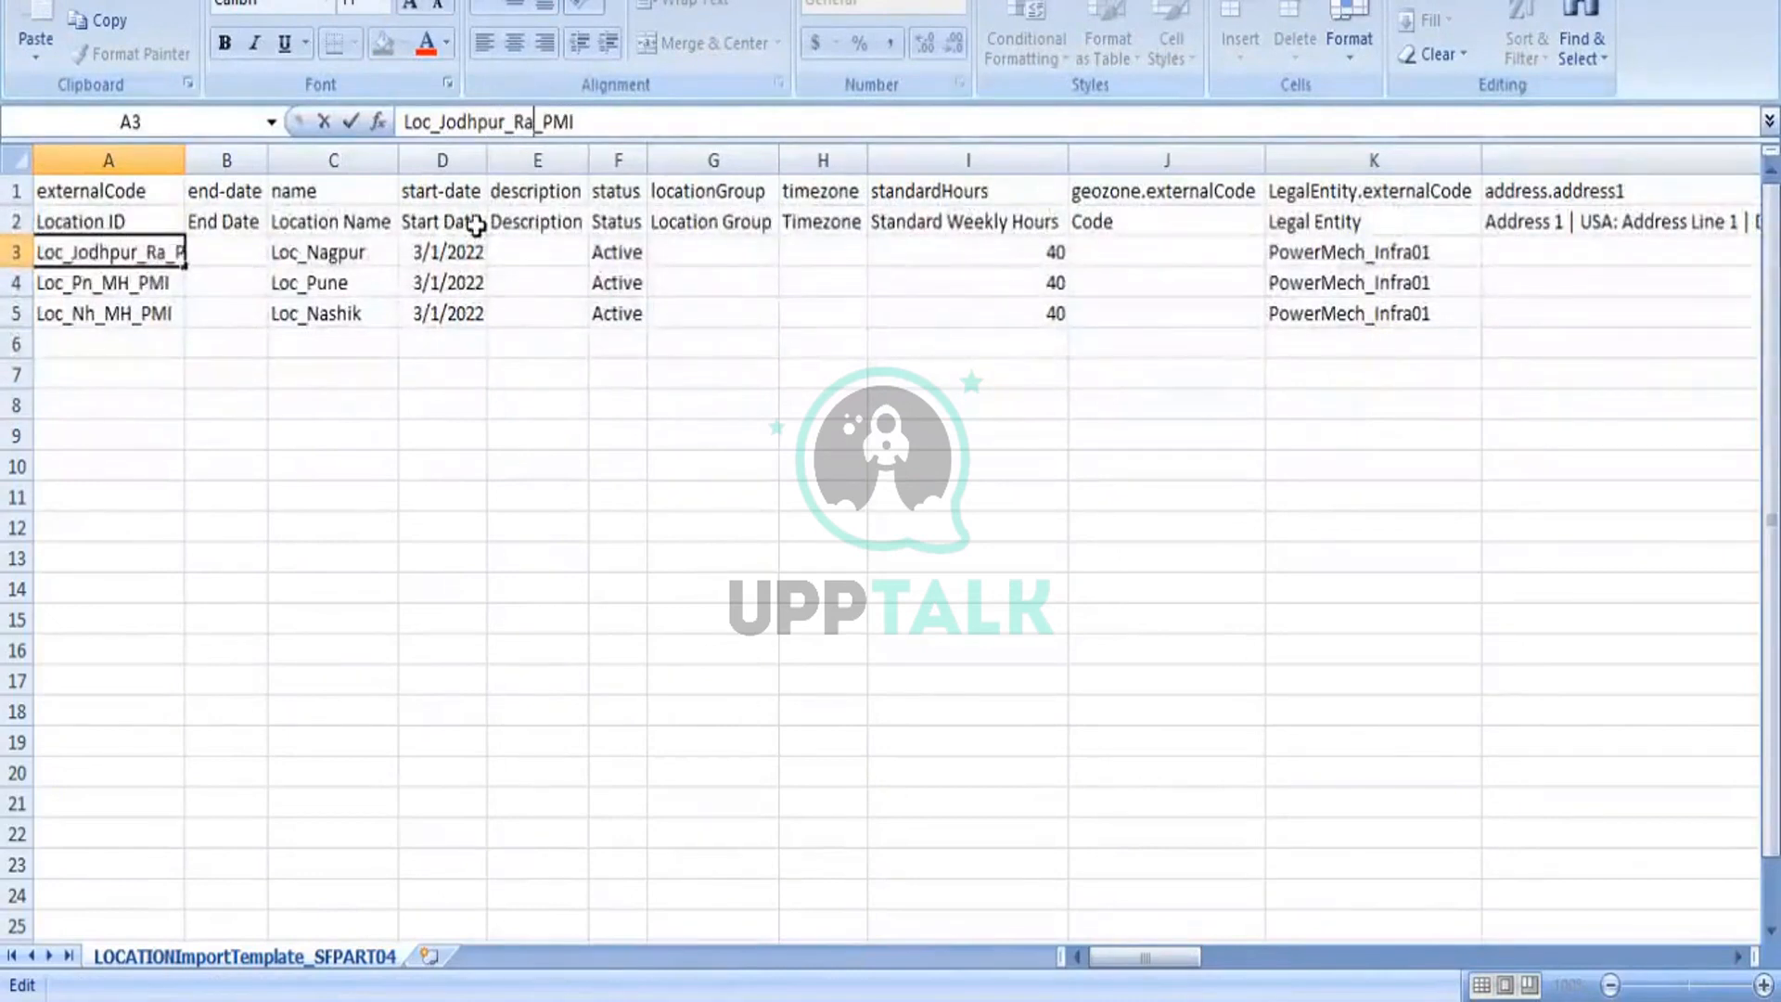
pyautogui.click(427, 576)
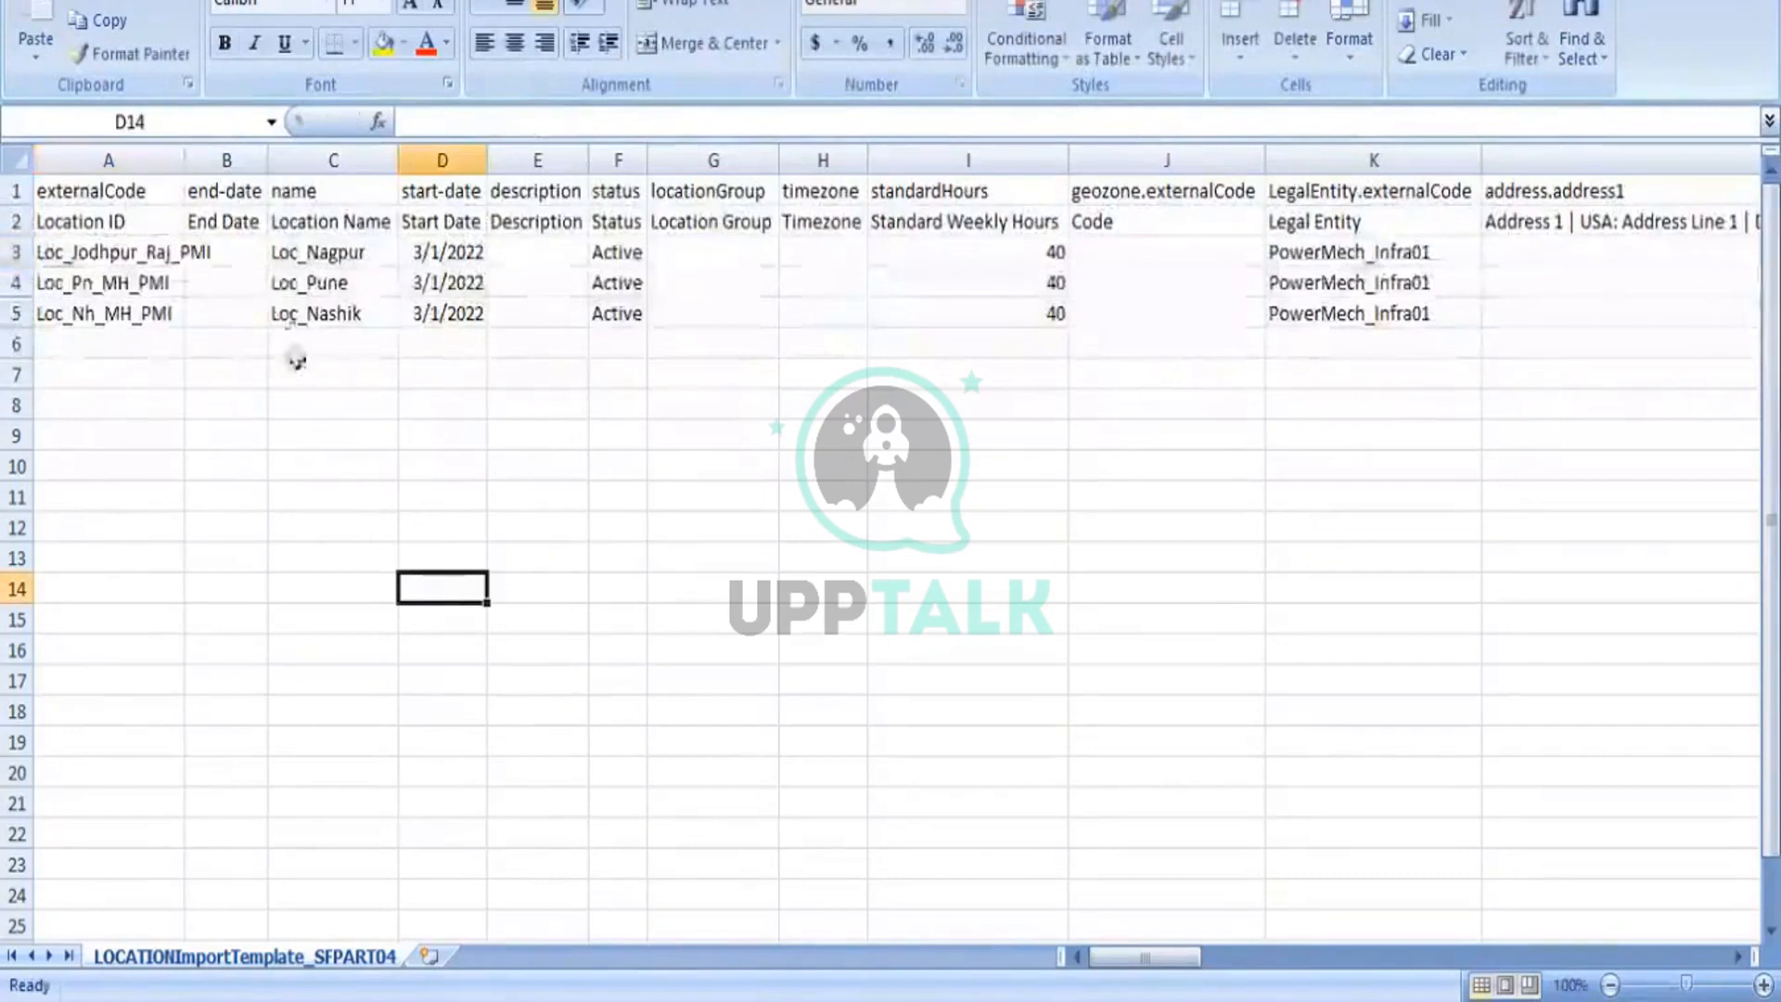
# - Change the location name in cell C3 to Loc_Jodhpur
pyautogui.click(335, 256)
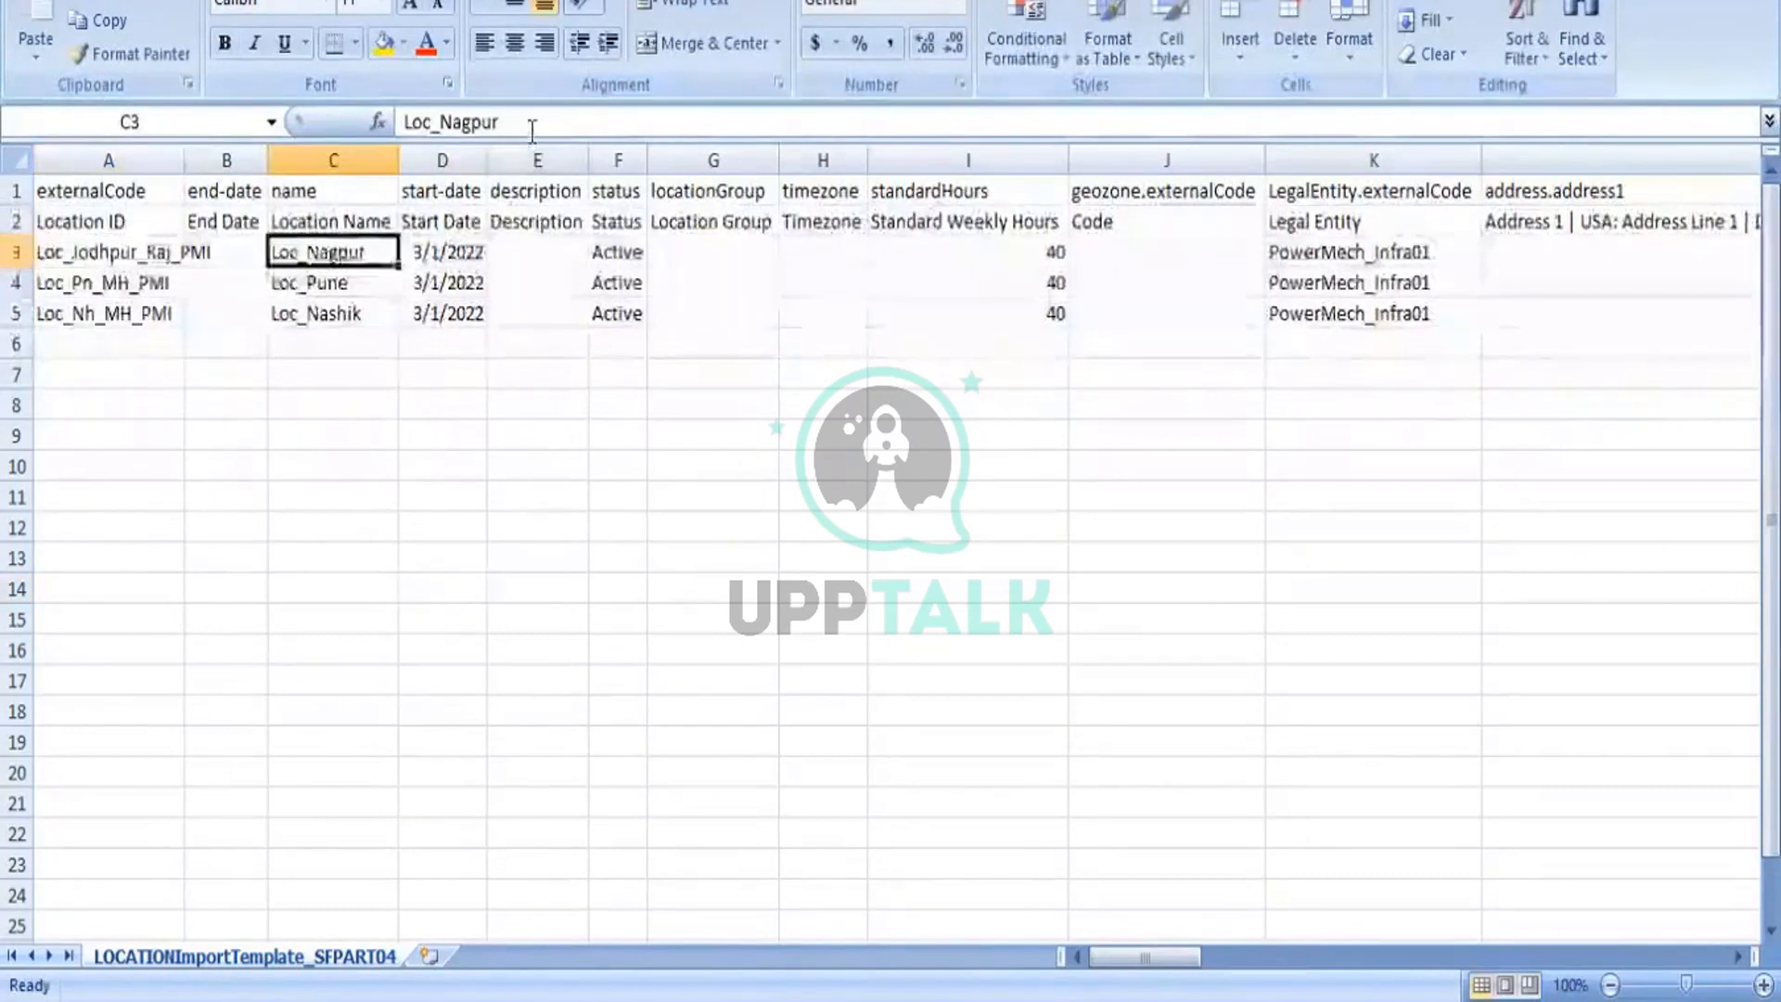
pyautogui.click(533, 128)
pyautogui.press('BackSpace')
pyautogui.press('BackSpace')
pyautogui.press('BackSpace')
pyautogui.press('BackSpace')
pyautogui.press('BackSpace')
pyautogui.press('BackSpace')
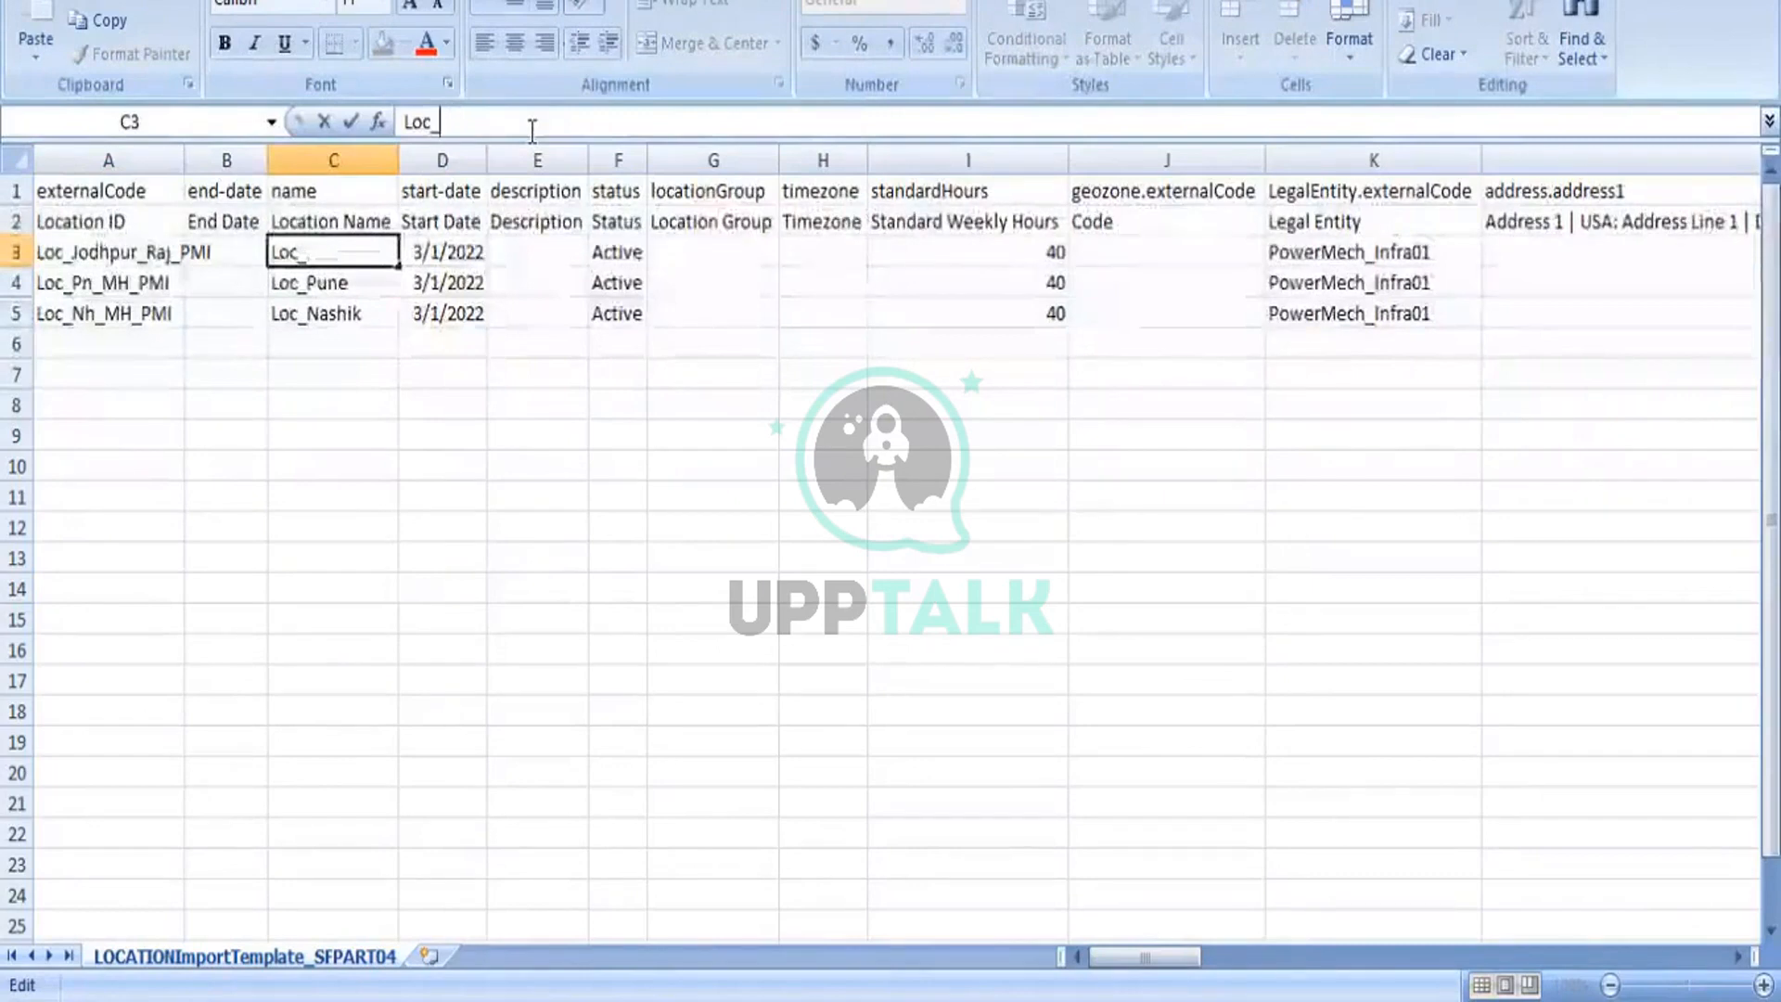
pyautogui.write('Jodhpur')
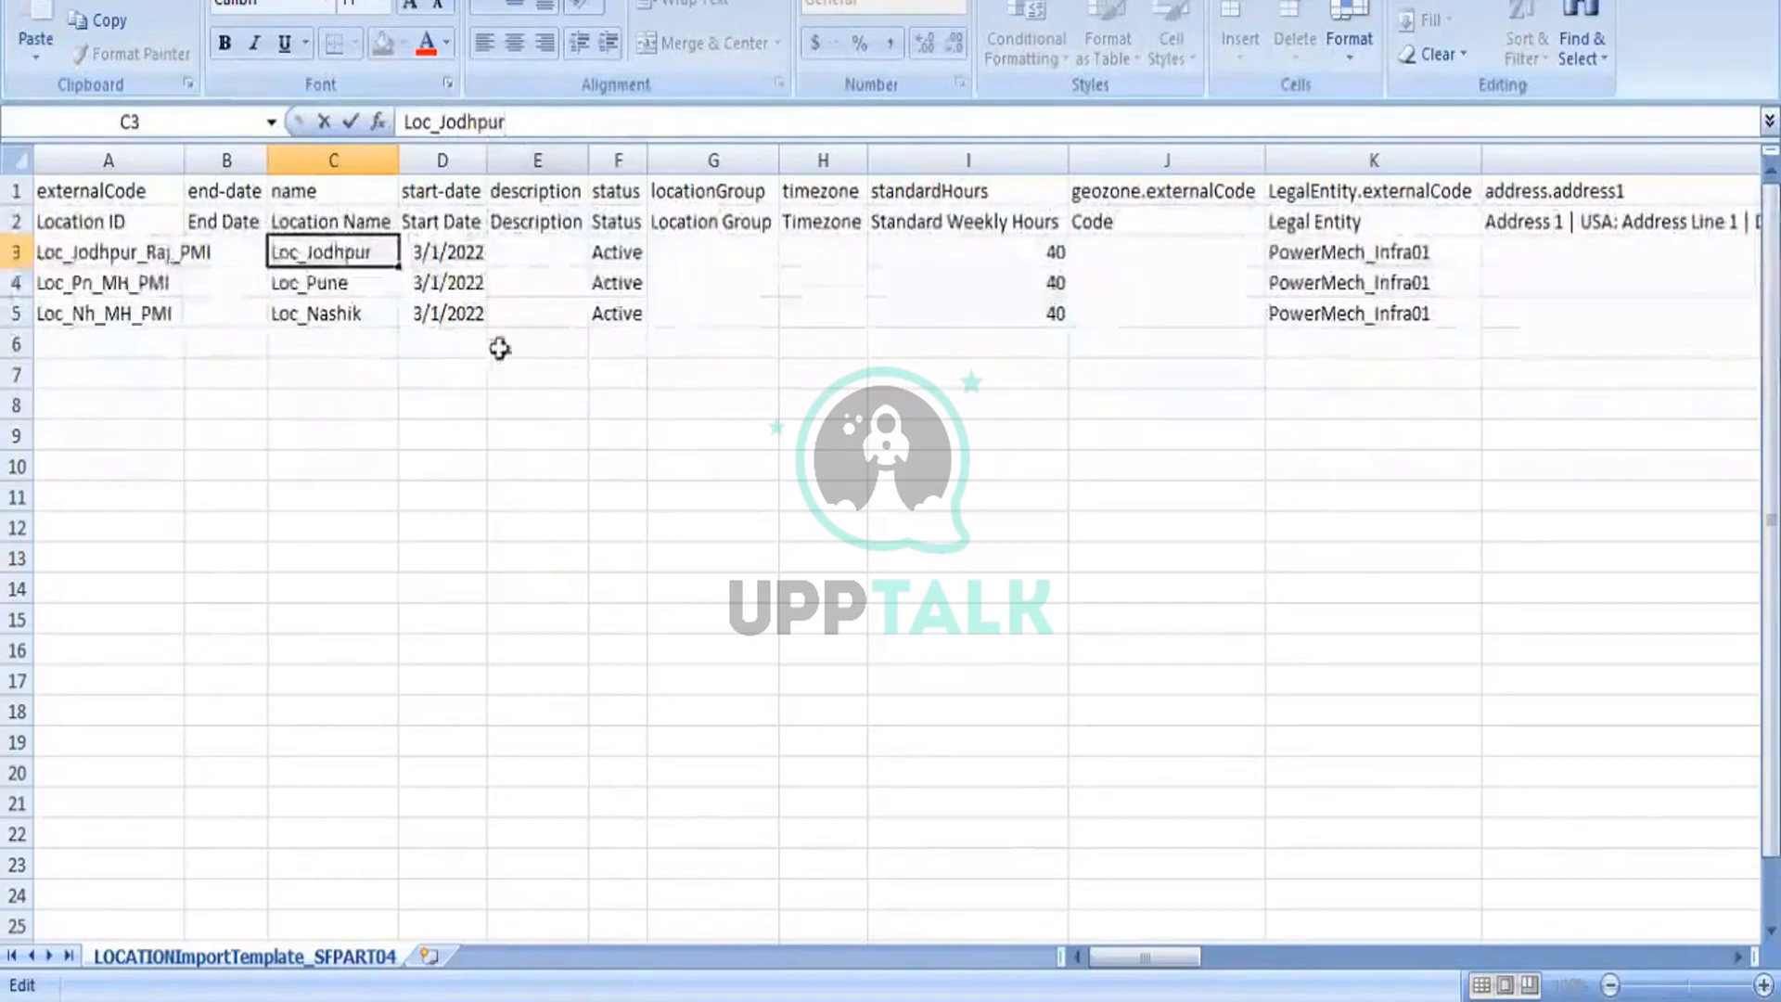
pyautogui.click(440, 464)
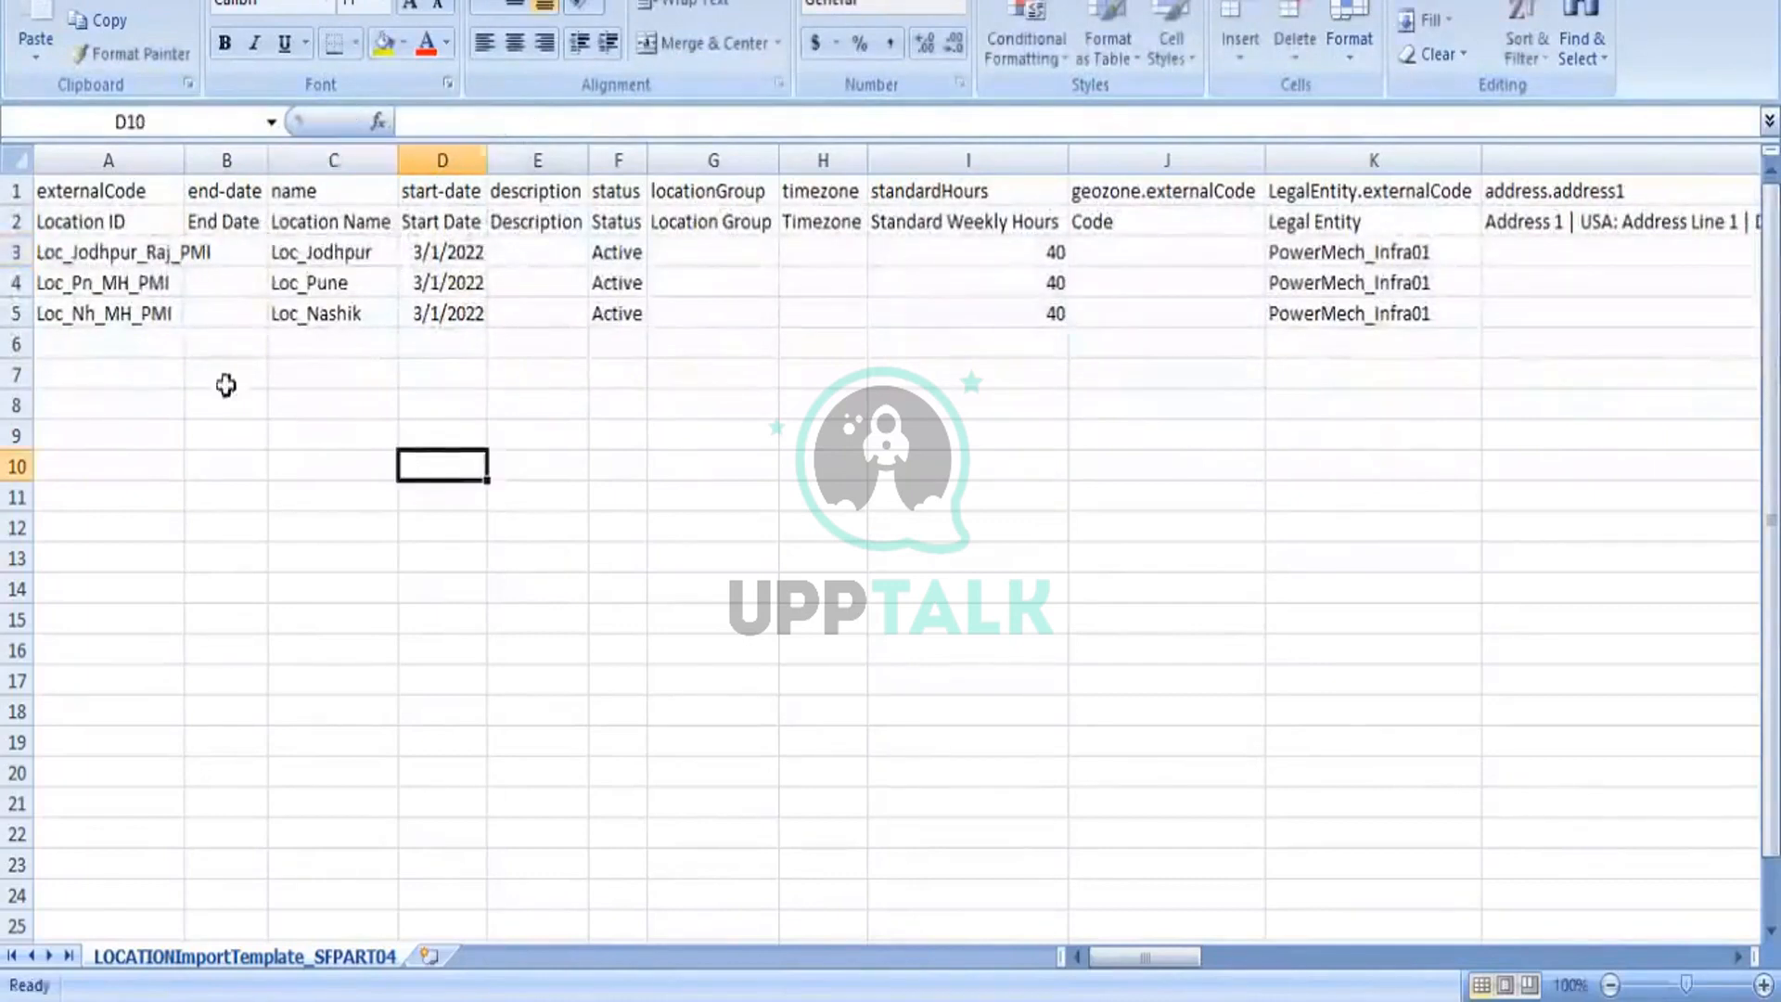
# - Autofit column A and change the location ID in cell A4 to Loc_Raipur_CG_PMI
pyautogui.click(155, 279)
pyautogui.doubleClick(184, 158)
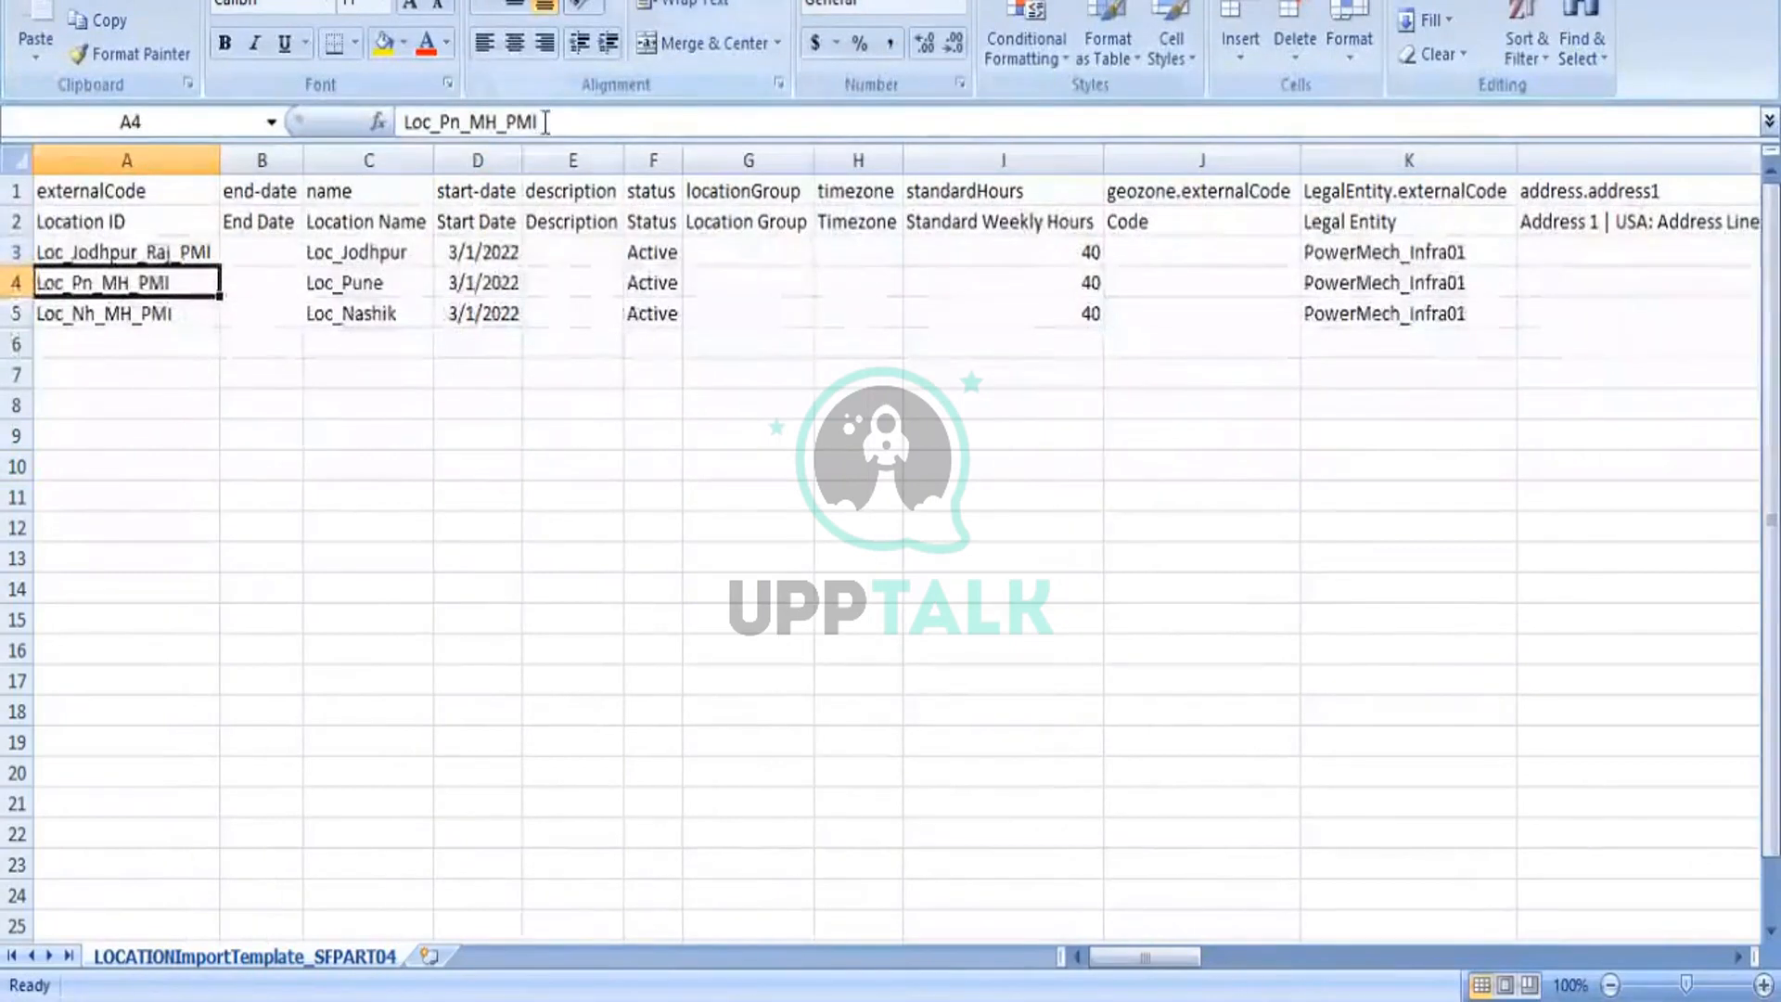
pyautogui.click(460, 119)
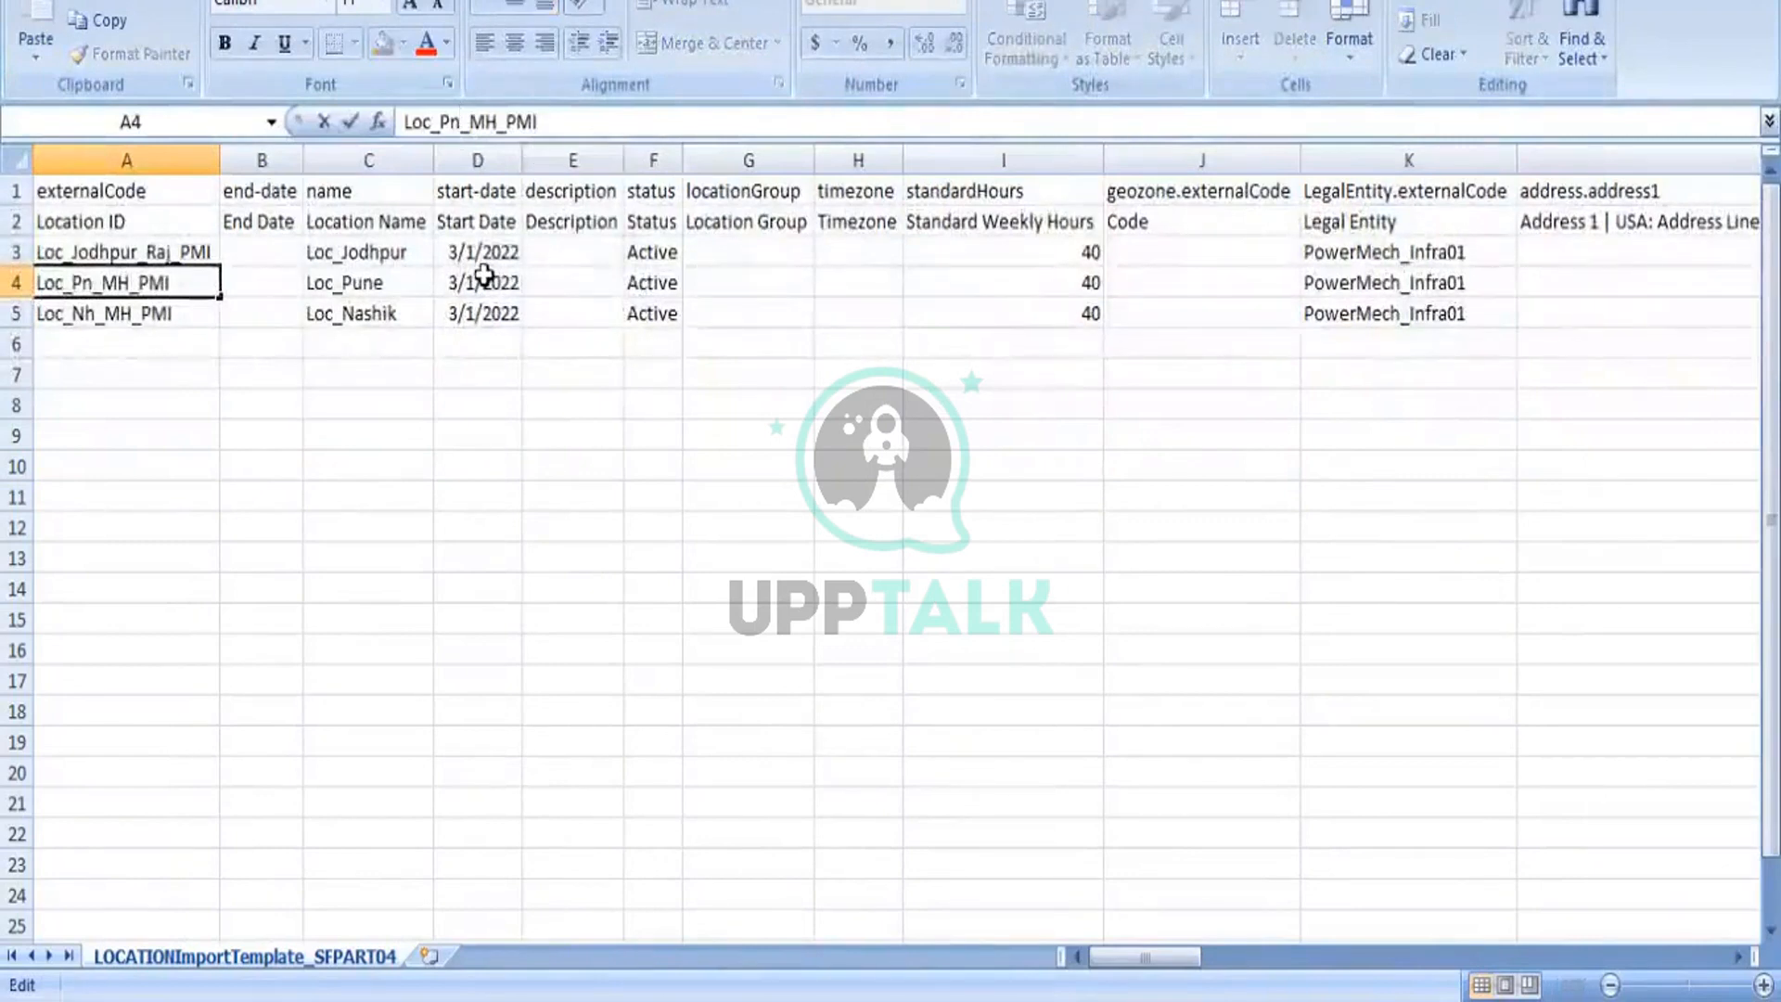
pyautogui.hotkey('shift', 'Left')
pyautogui.hotkey('shift', 'Left')
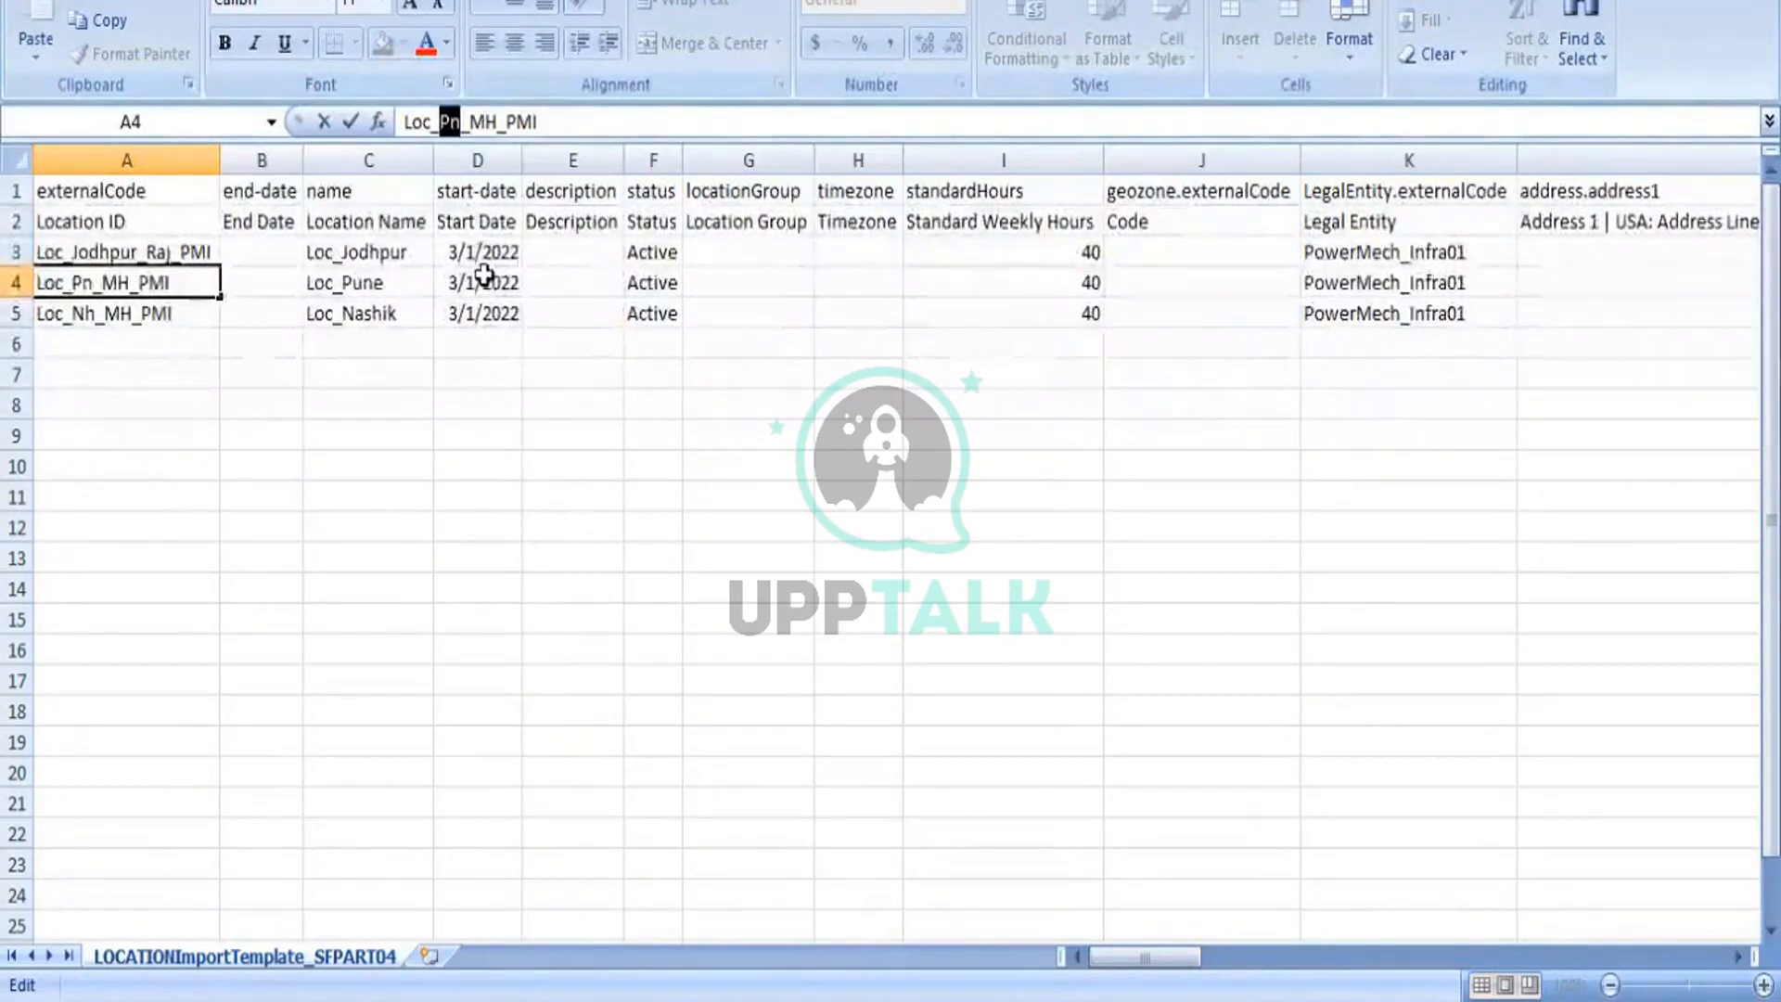
pyautogui.write('Raipur')
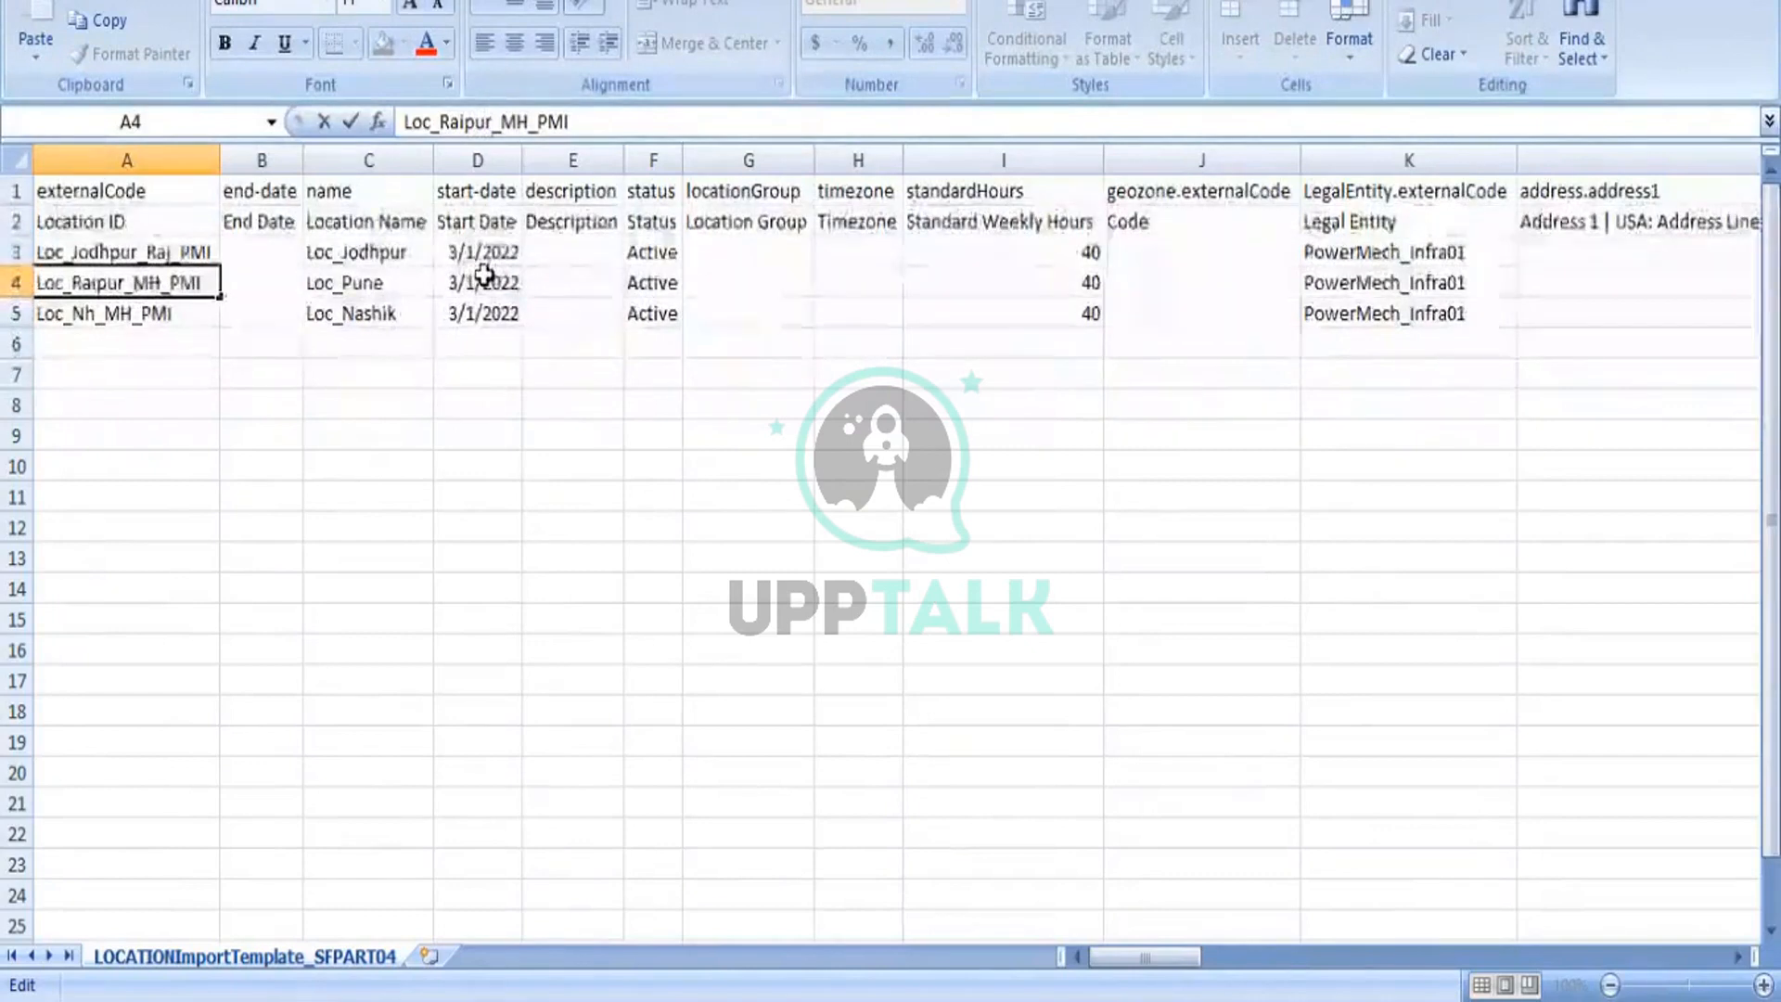
pyautogui.press('Right')
pyautogui.hotkey('shift', 'Right')
pyautogui.hotkey('shift', 'Right')
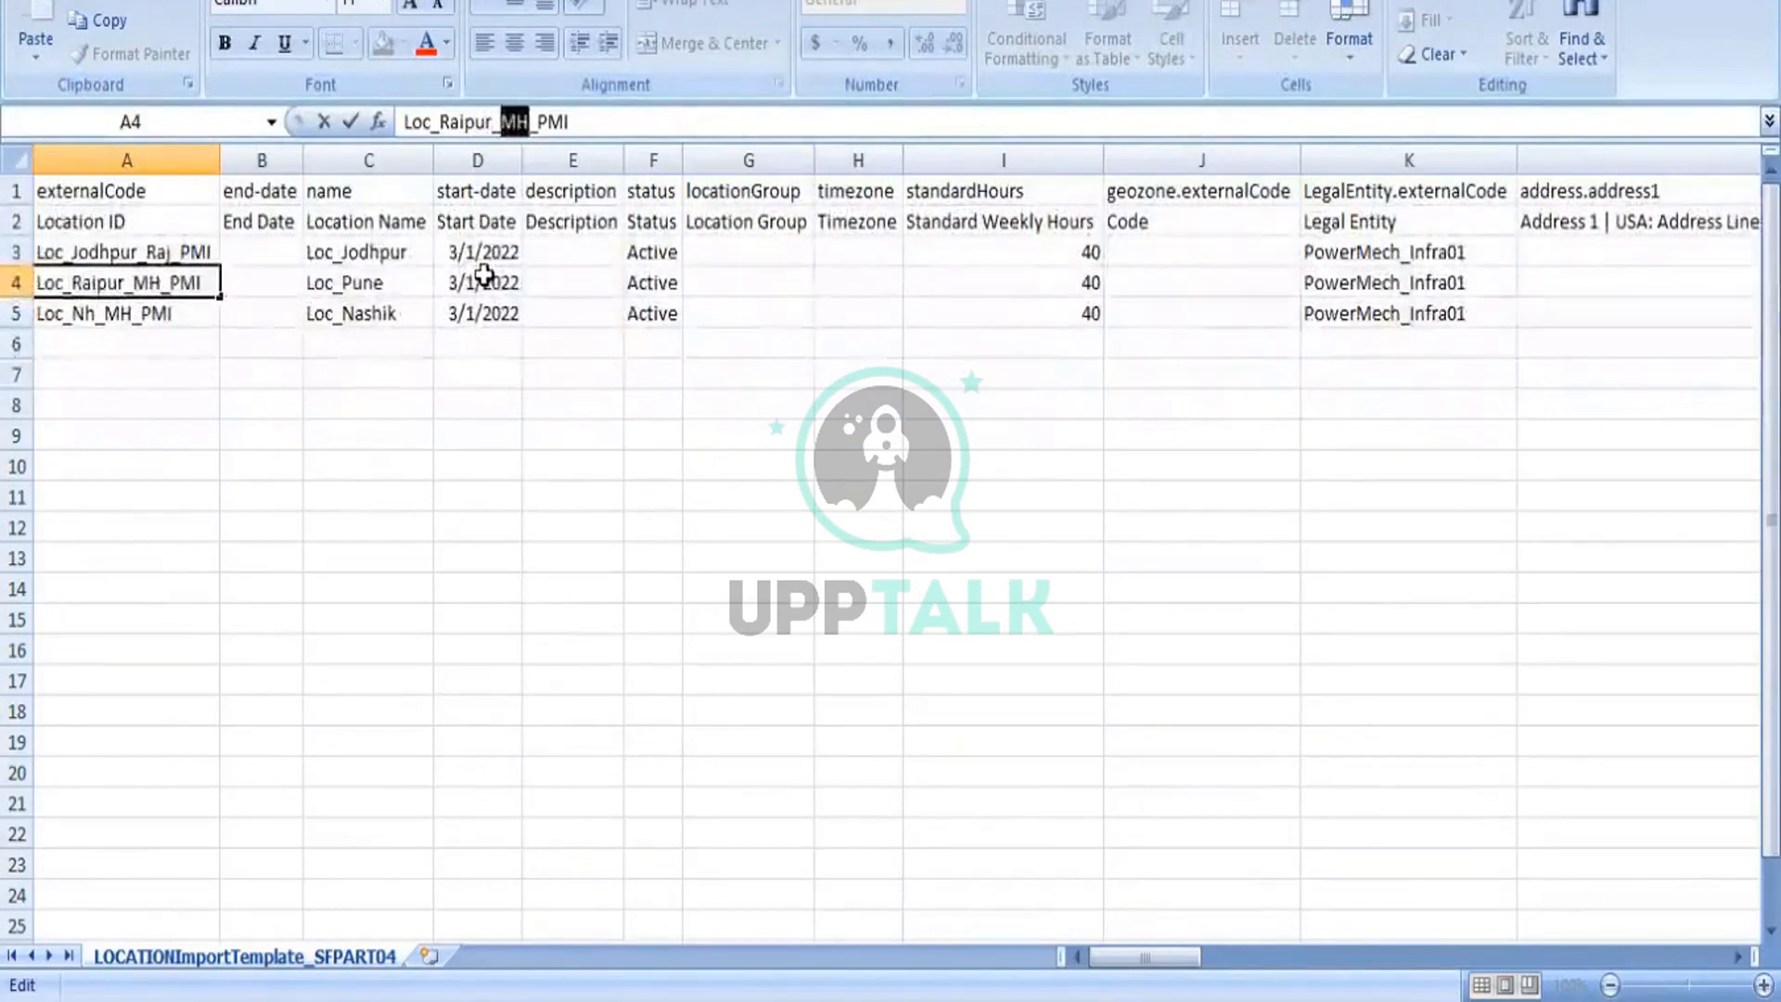
pyautogui.write('CG')
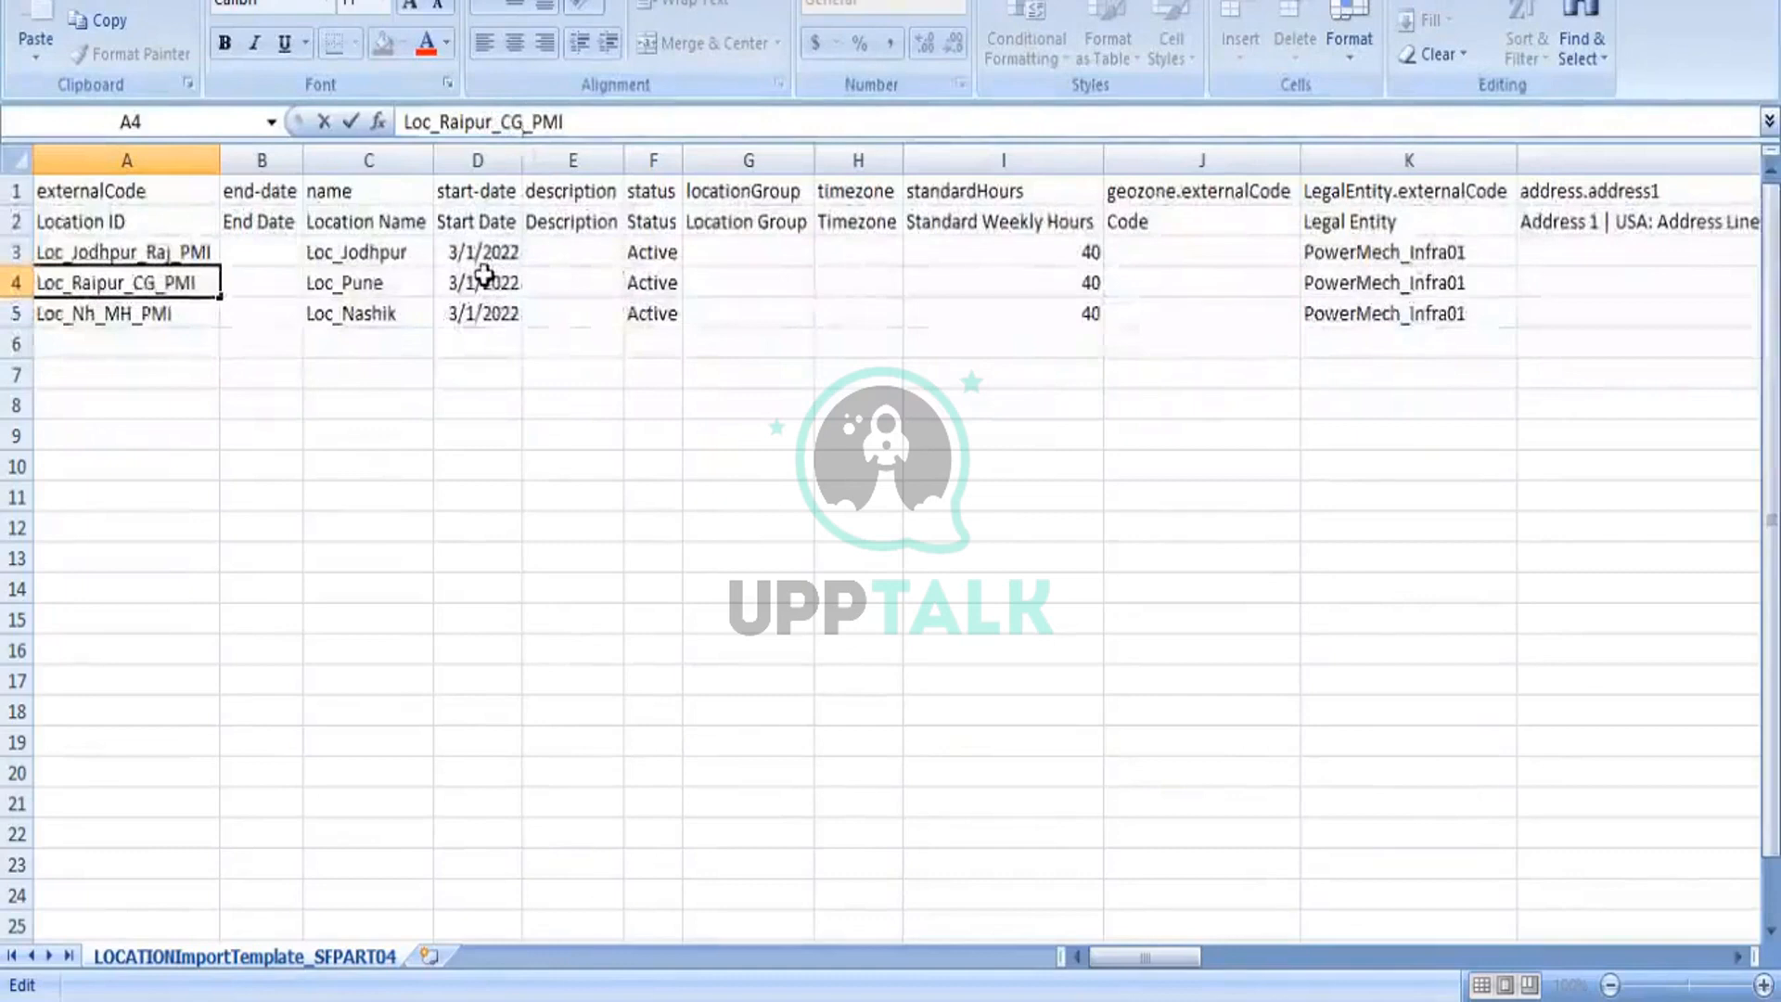
pyautogui.click(458, 465)
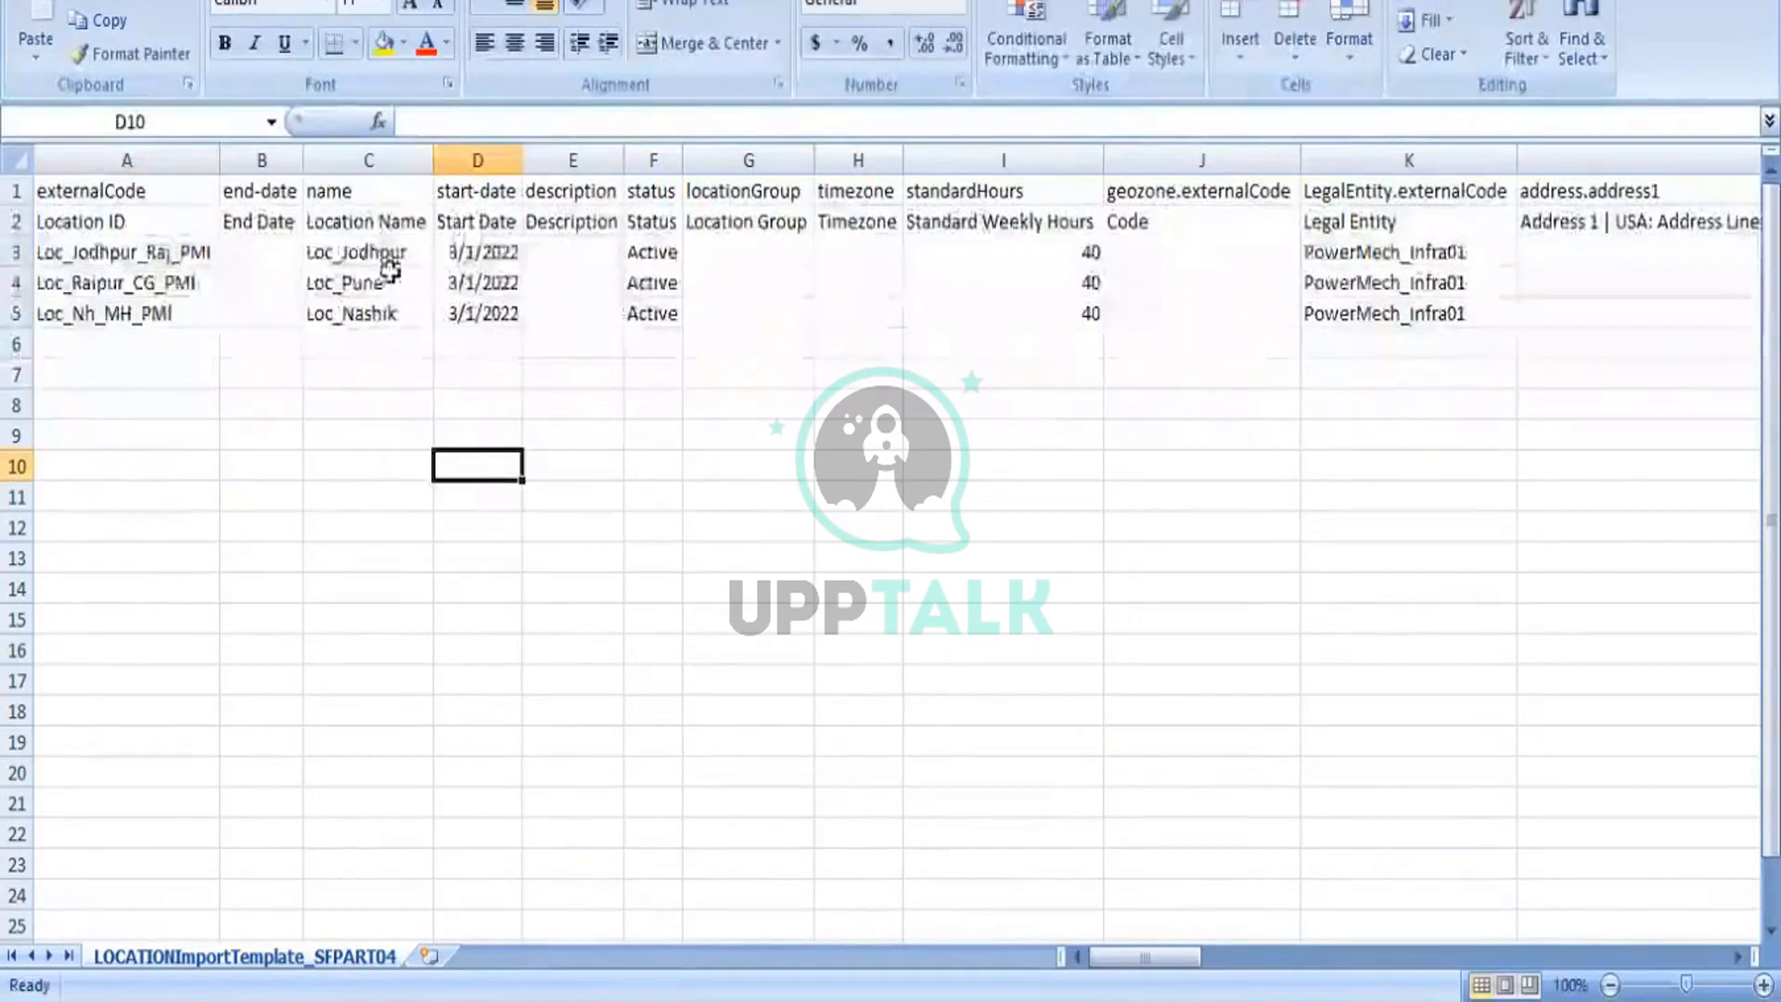
# - Change the location name in cell C4 to Loc_Raipur
pyautogui.click(390, 275)
pyautogui.click(514, 121)
pyautogui.press('BackSpace')
pyautogui.press('BackSpace')
pyautogui.press('BackSpace')
pyautogui.press('BackSpace')
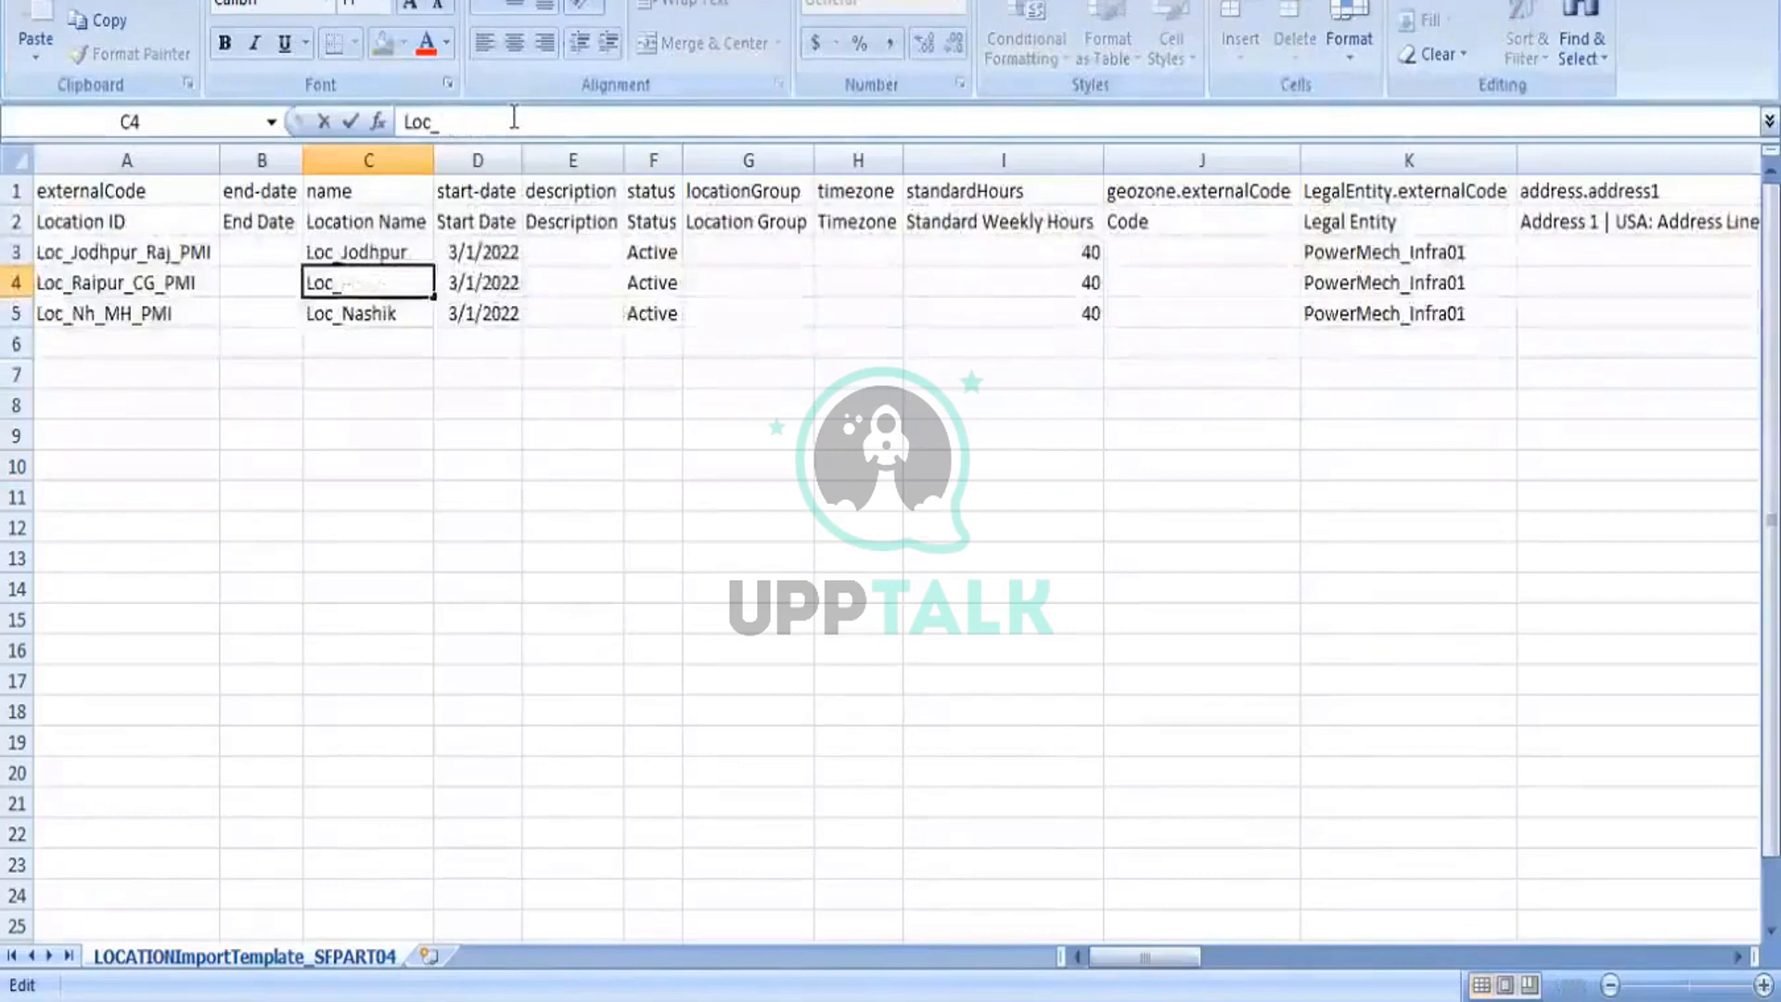
pyautogui.write('Raipur')
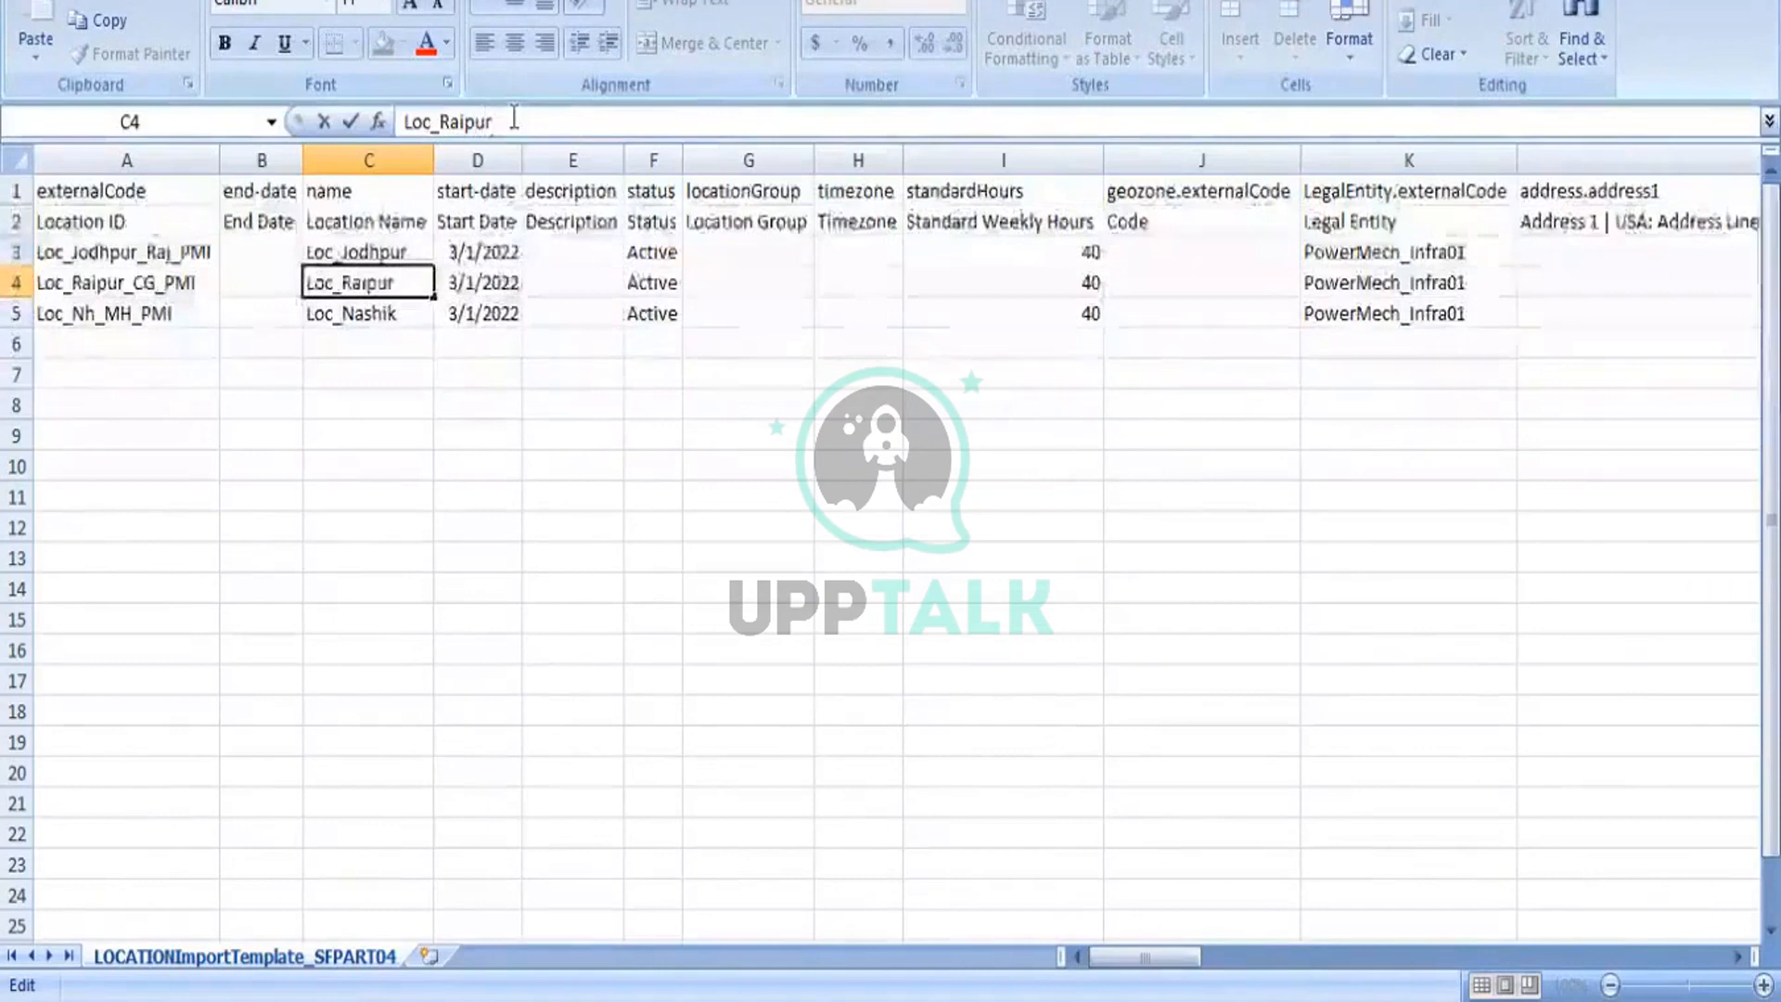
pyautogui.click(473, 373)
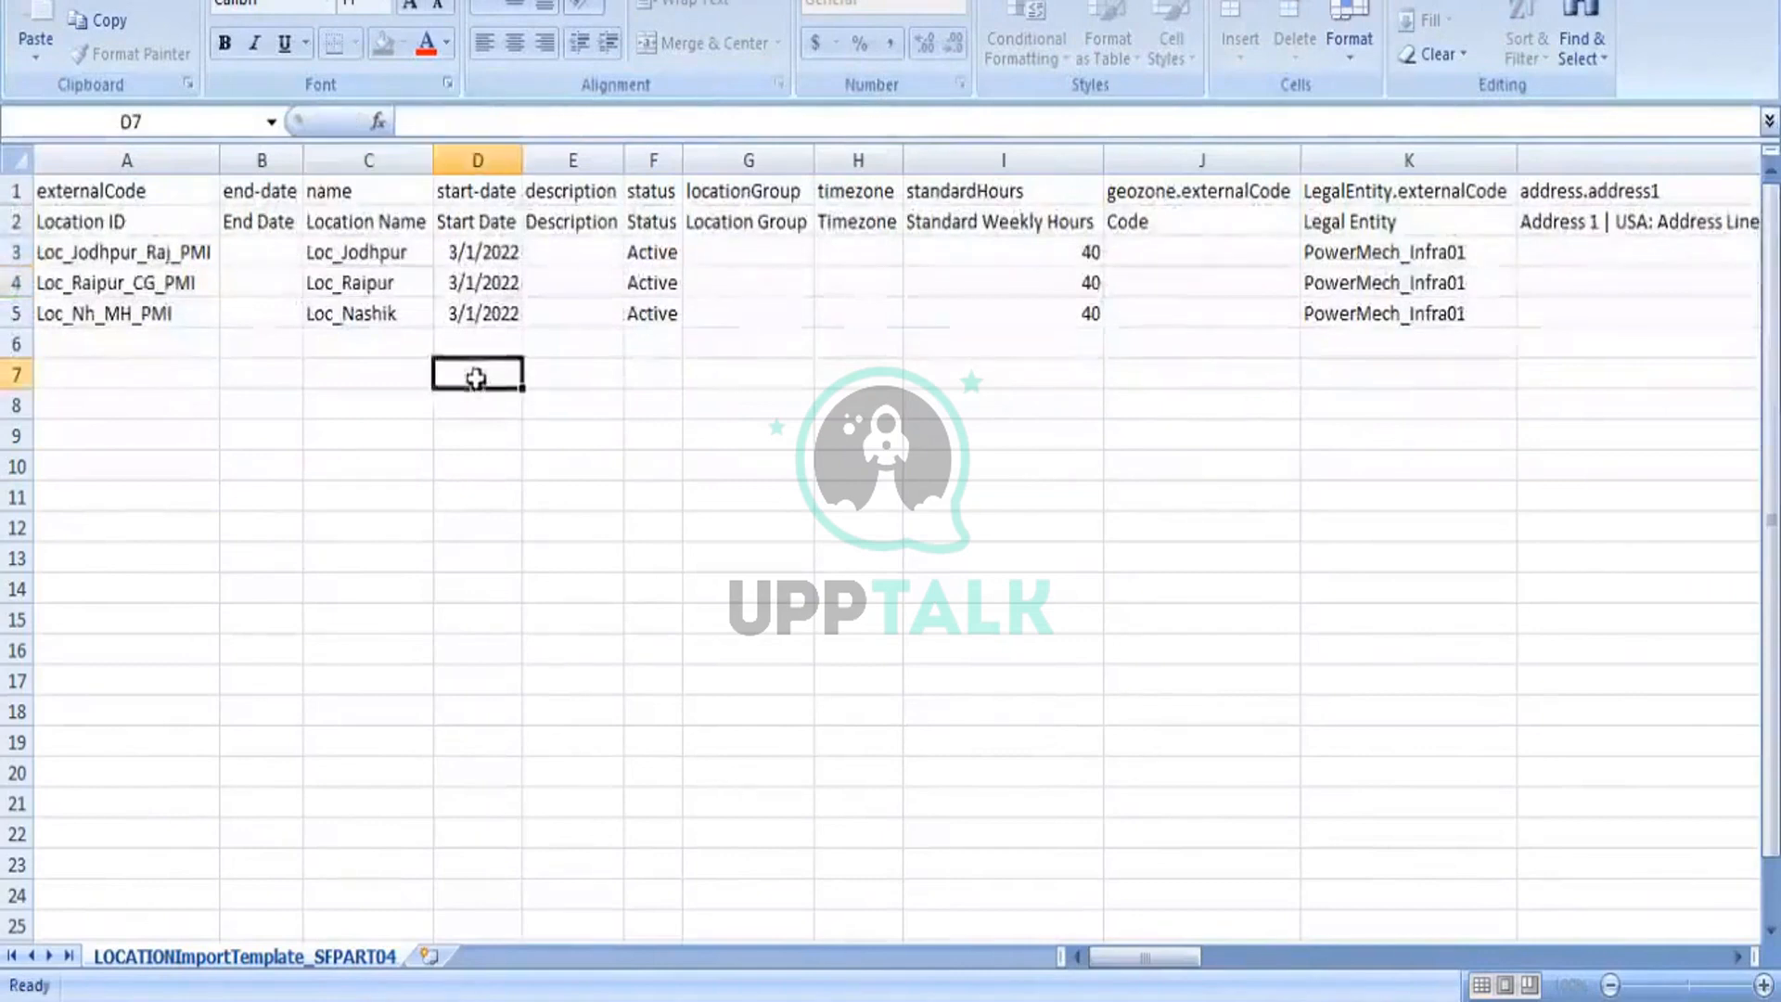
# - Change the location ID in cell A5 to Loc_Korba_CG_PMI
pyautogui.click(193, 314)
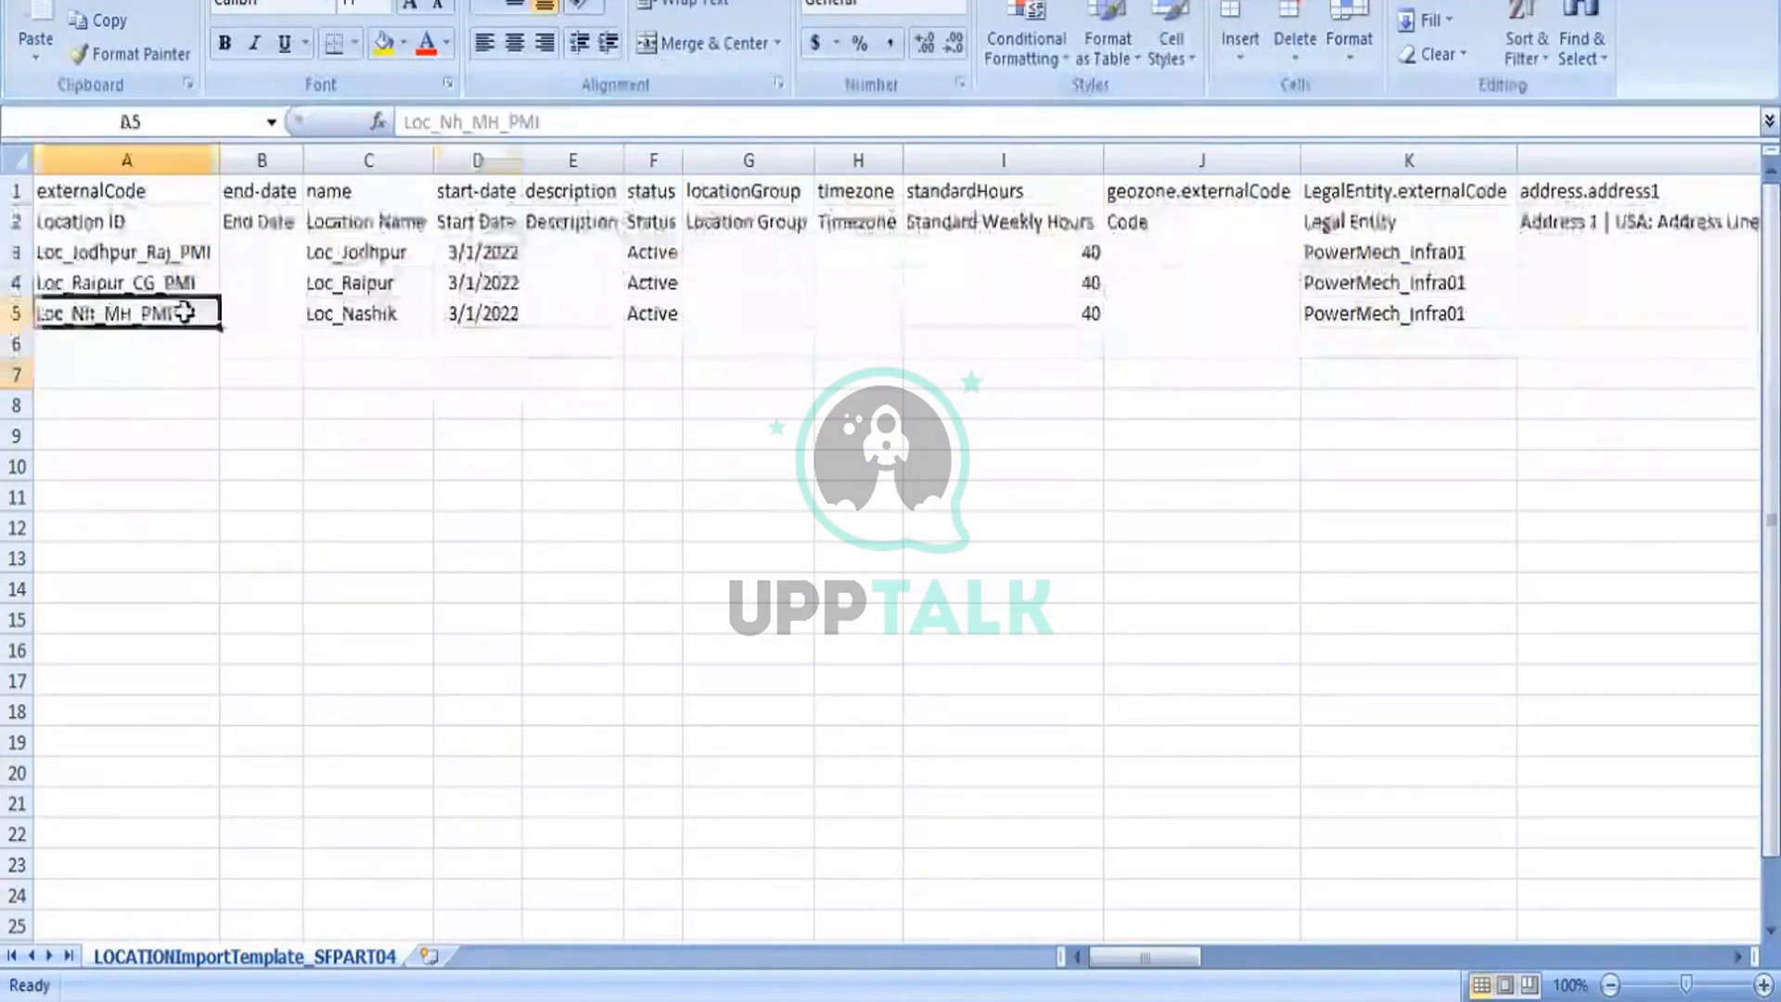
pyautogui.click(464, 123)
pyautogui.press('BackSpace')
pyautogui.press('BackSpace')
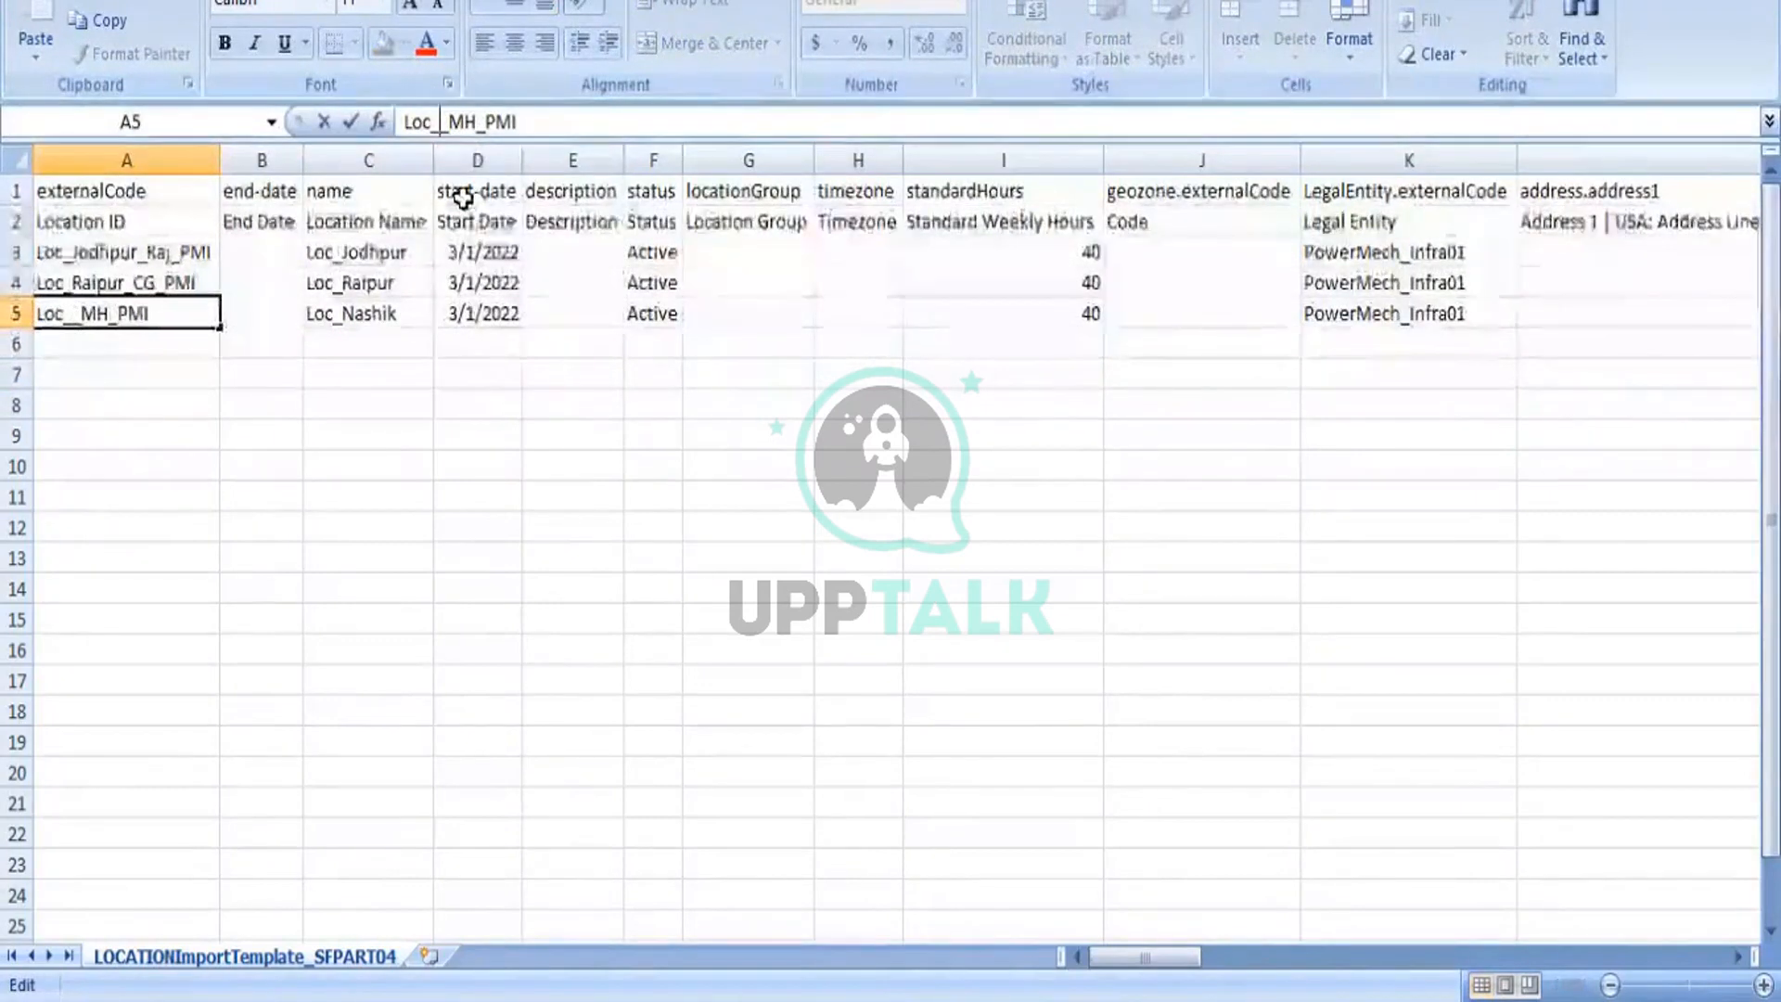
pyautogui.write('Korb')
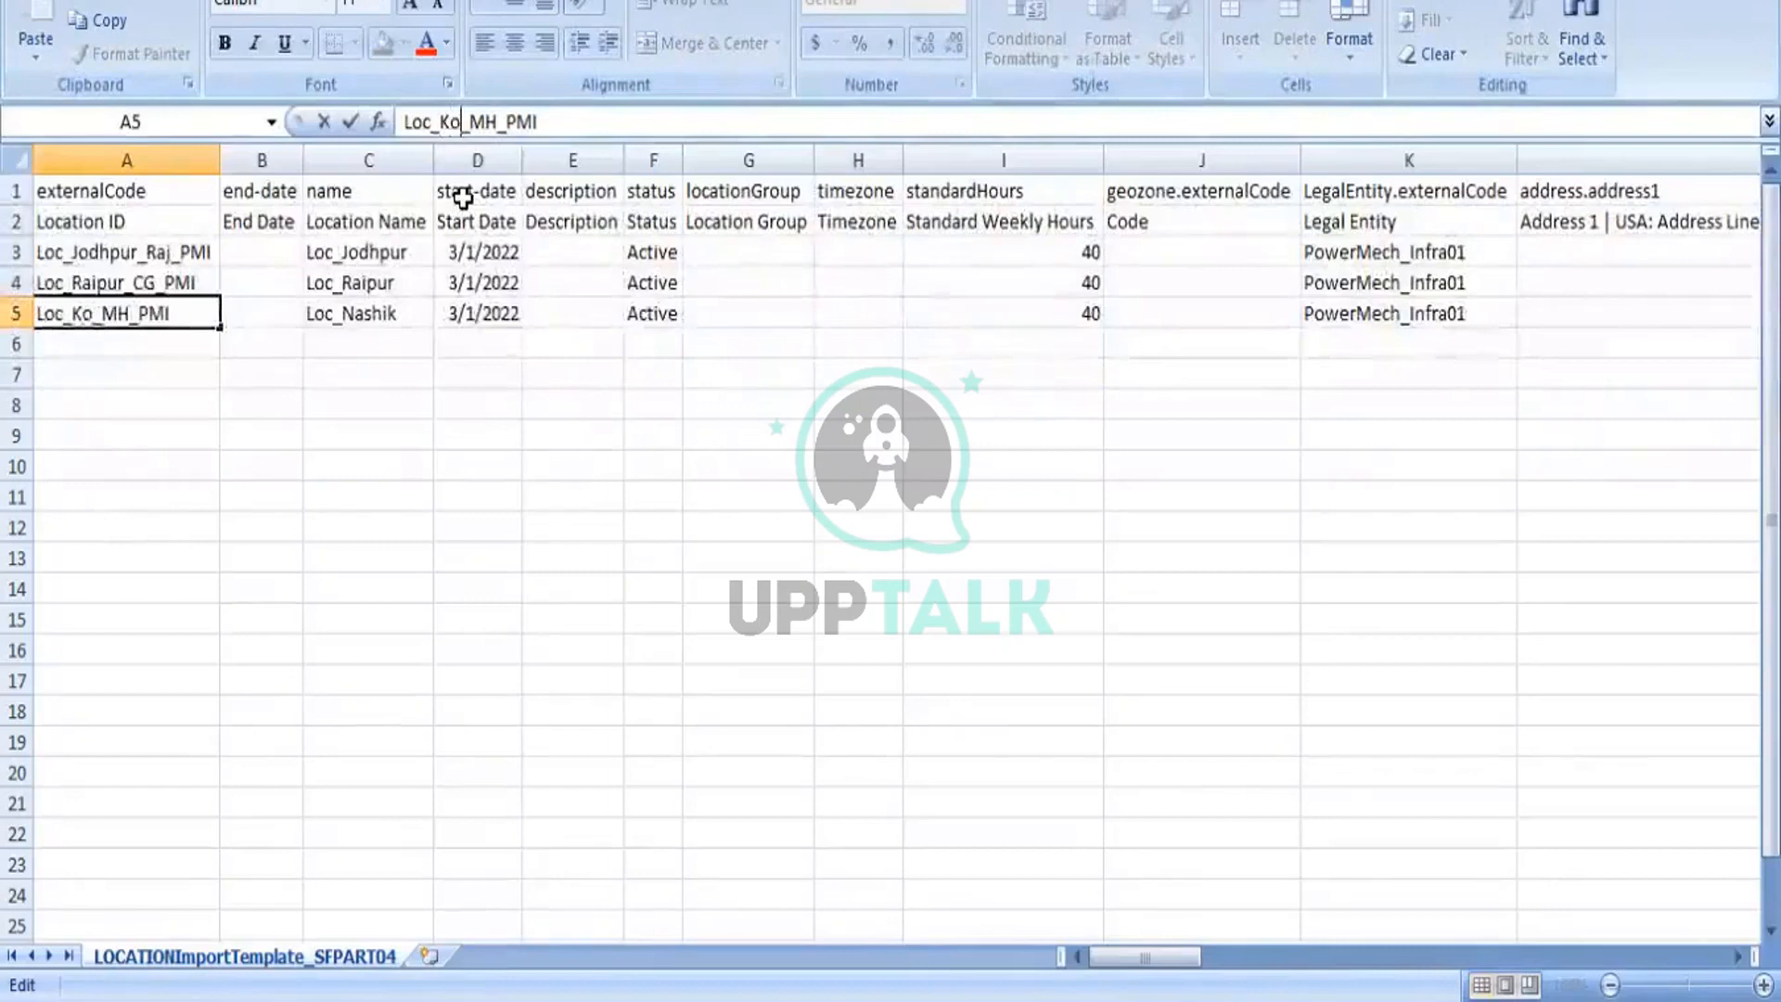
pyautogui.write('a')
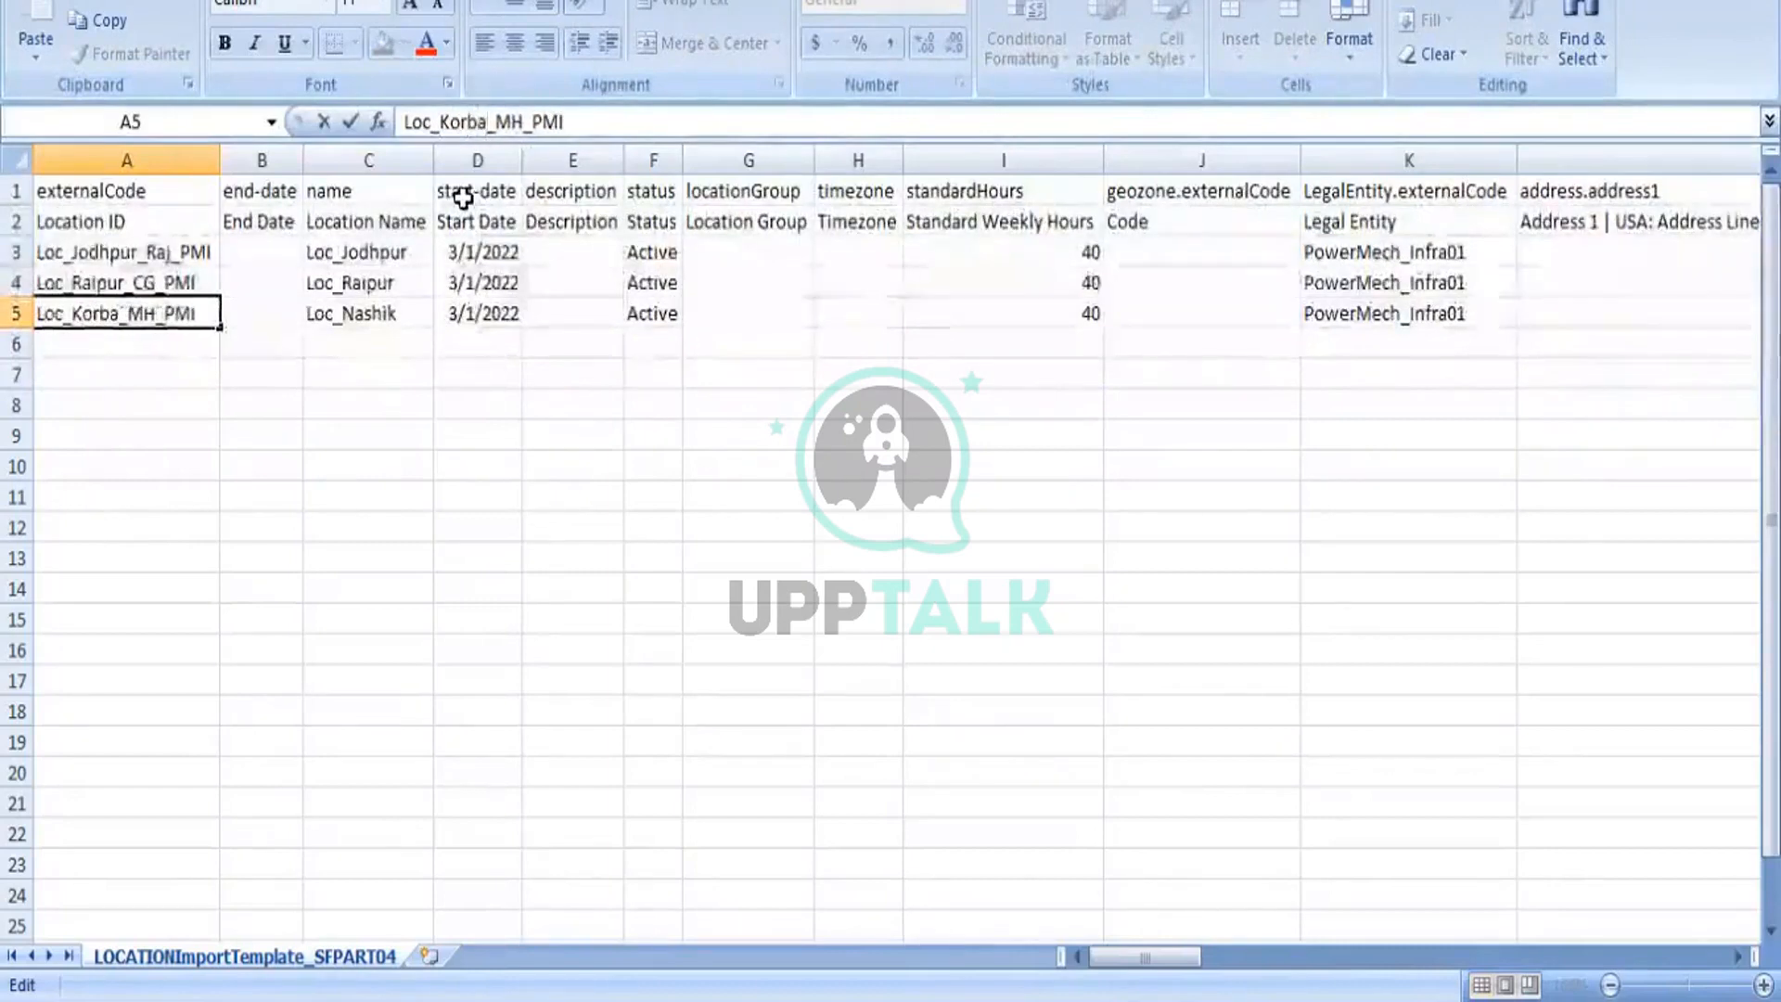
pyautogui.doubleClick(501, 124)
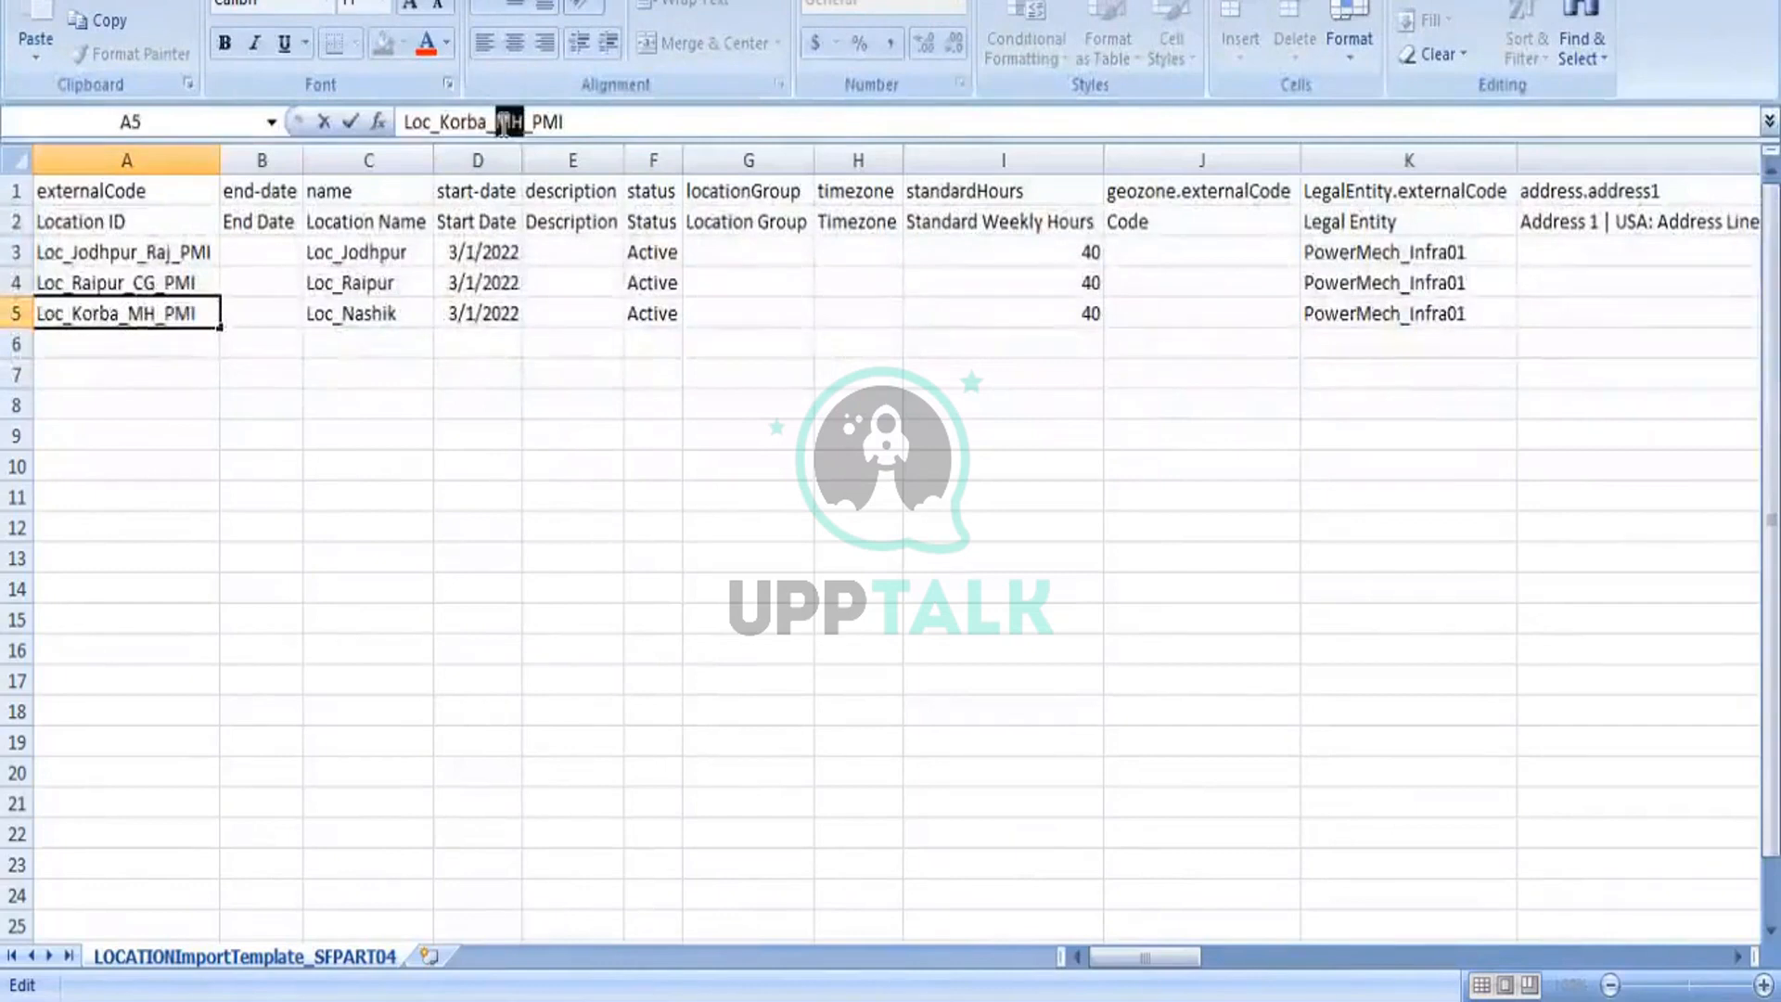
pyautogui.write('CH')
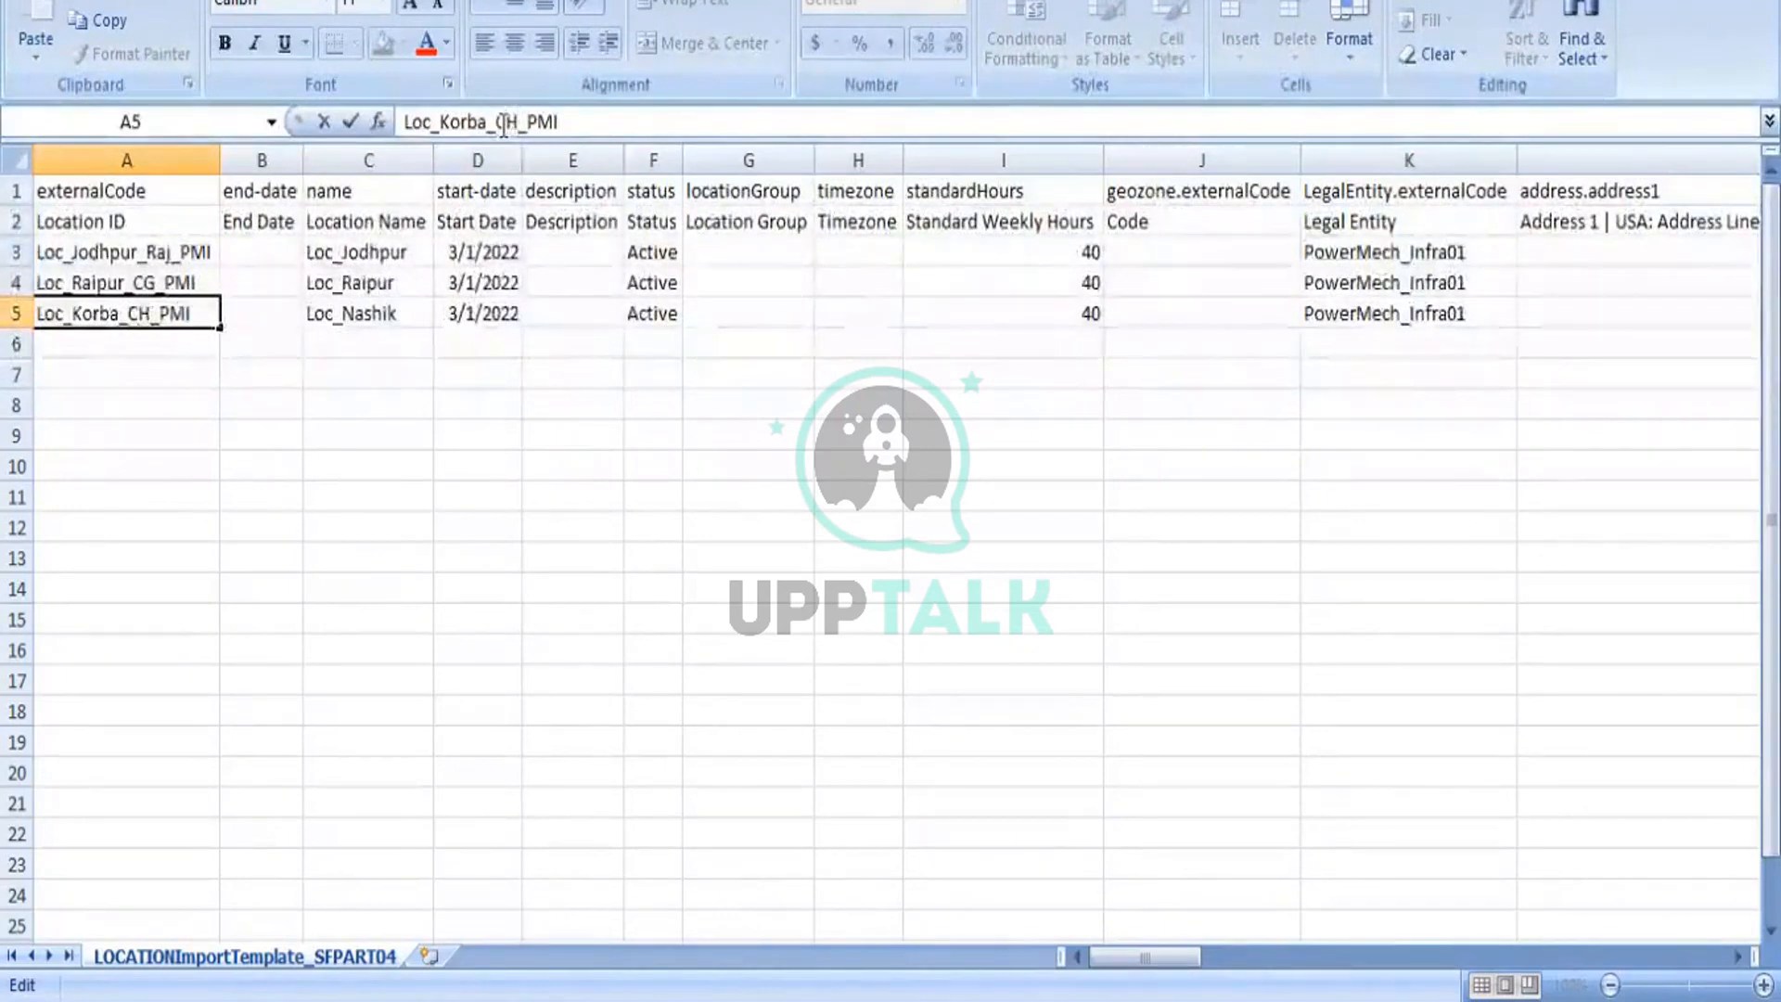
pyautogui.press('BackSpace')
pyautogui.write('G')
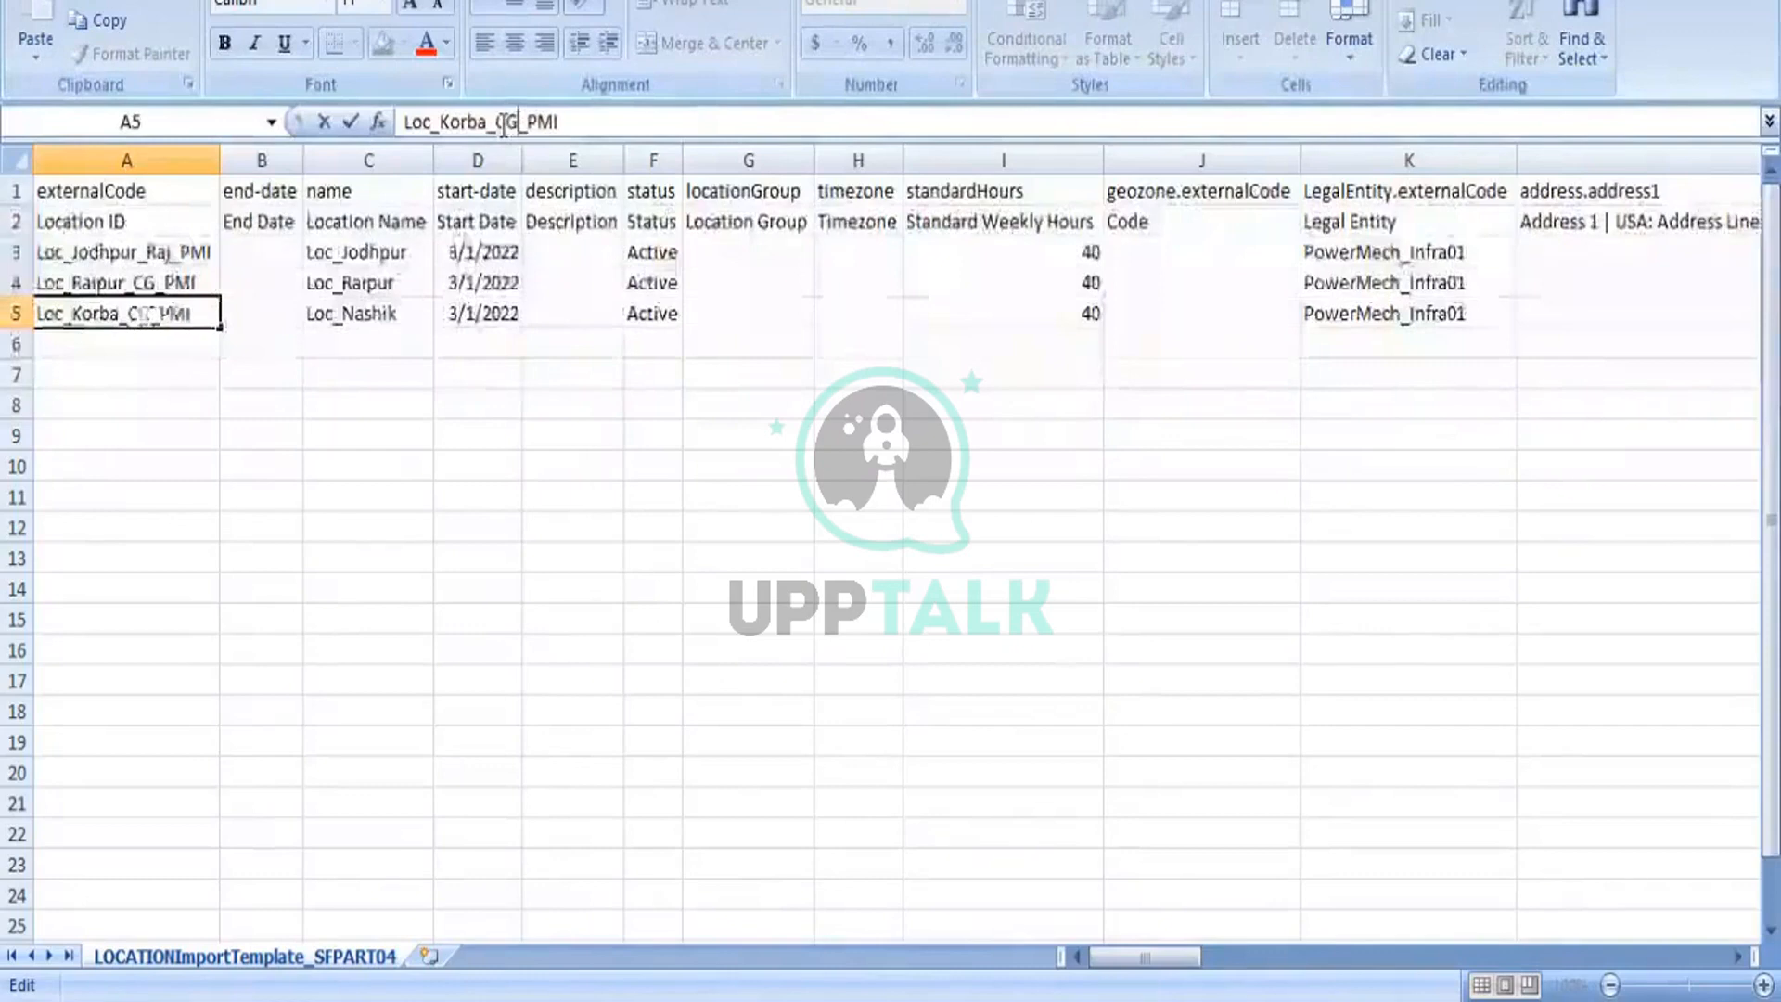
pyautogui.click(598, 503)
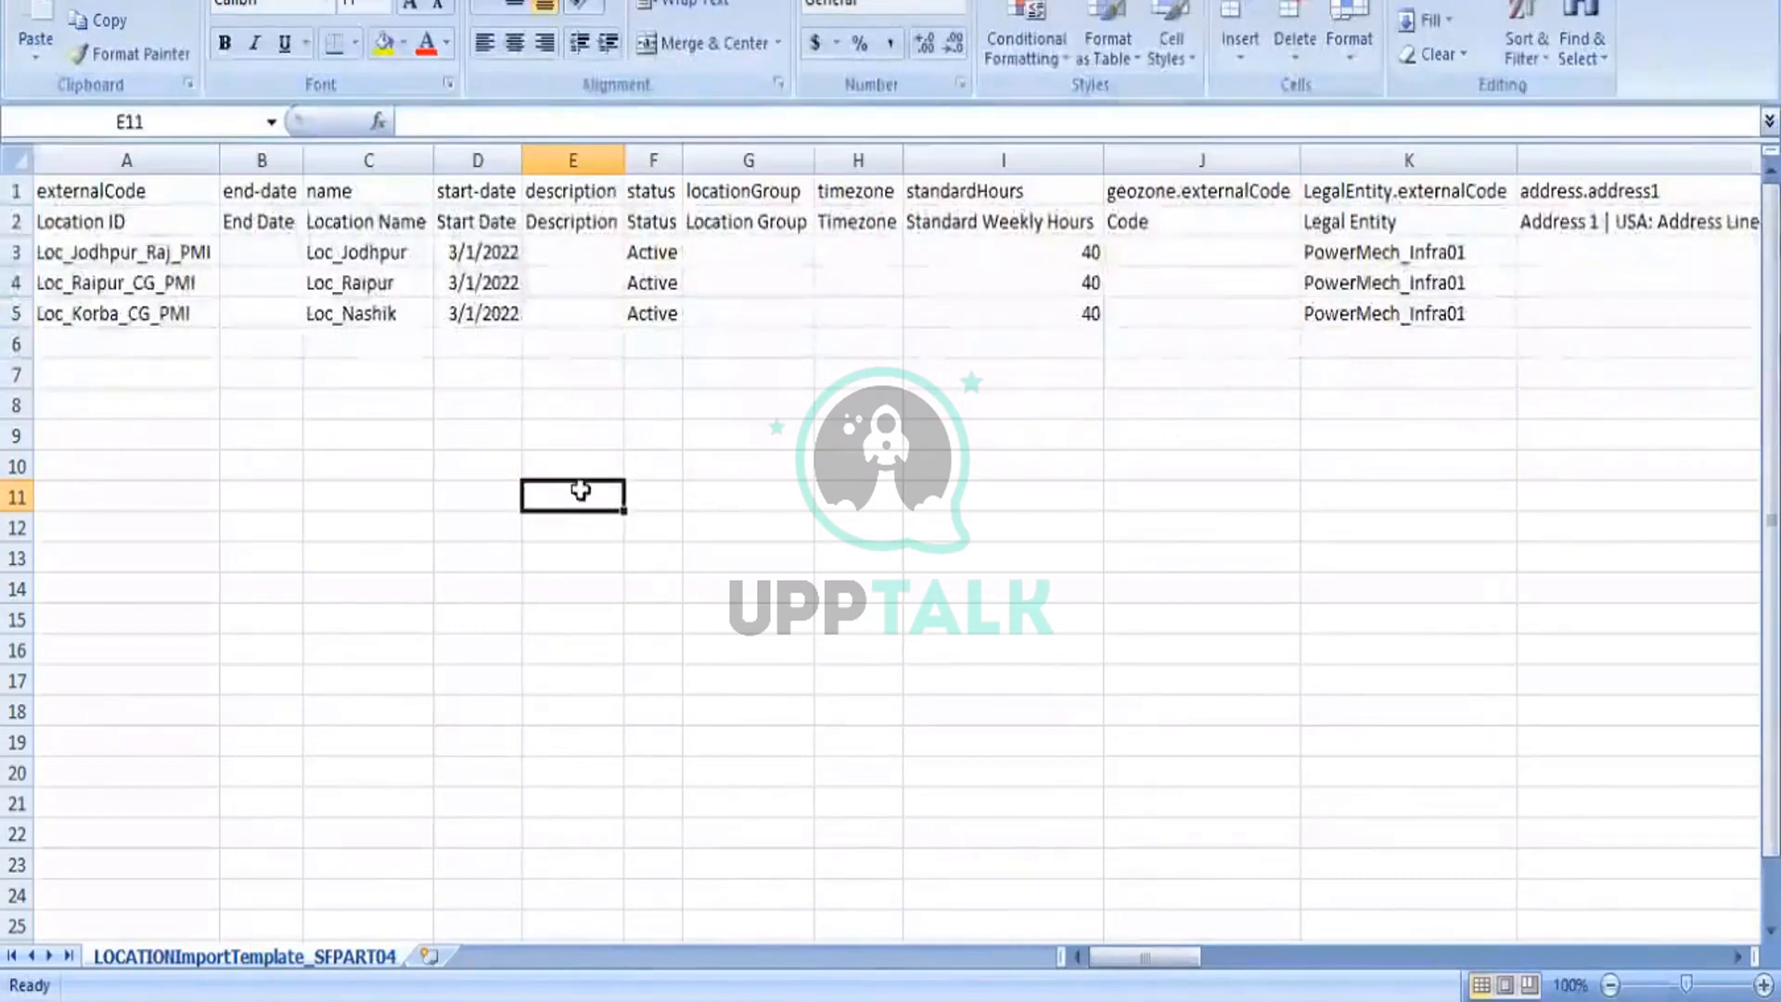
# - Change the location name in cell C5 to Loc_Korba
pyautogui.click(411, 314)
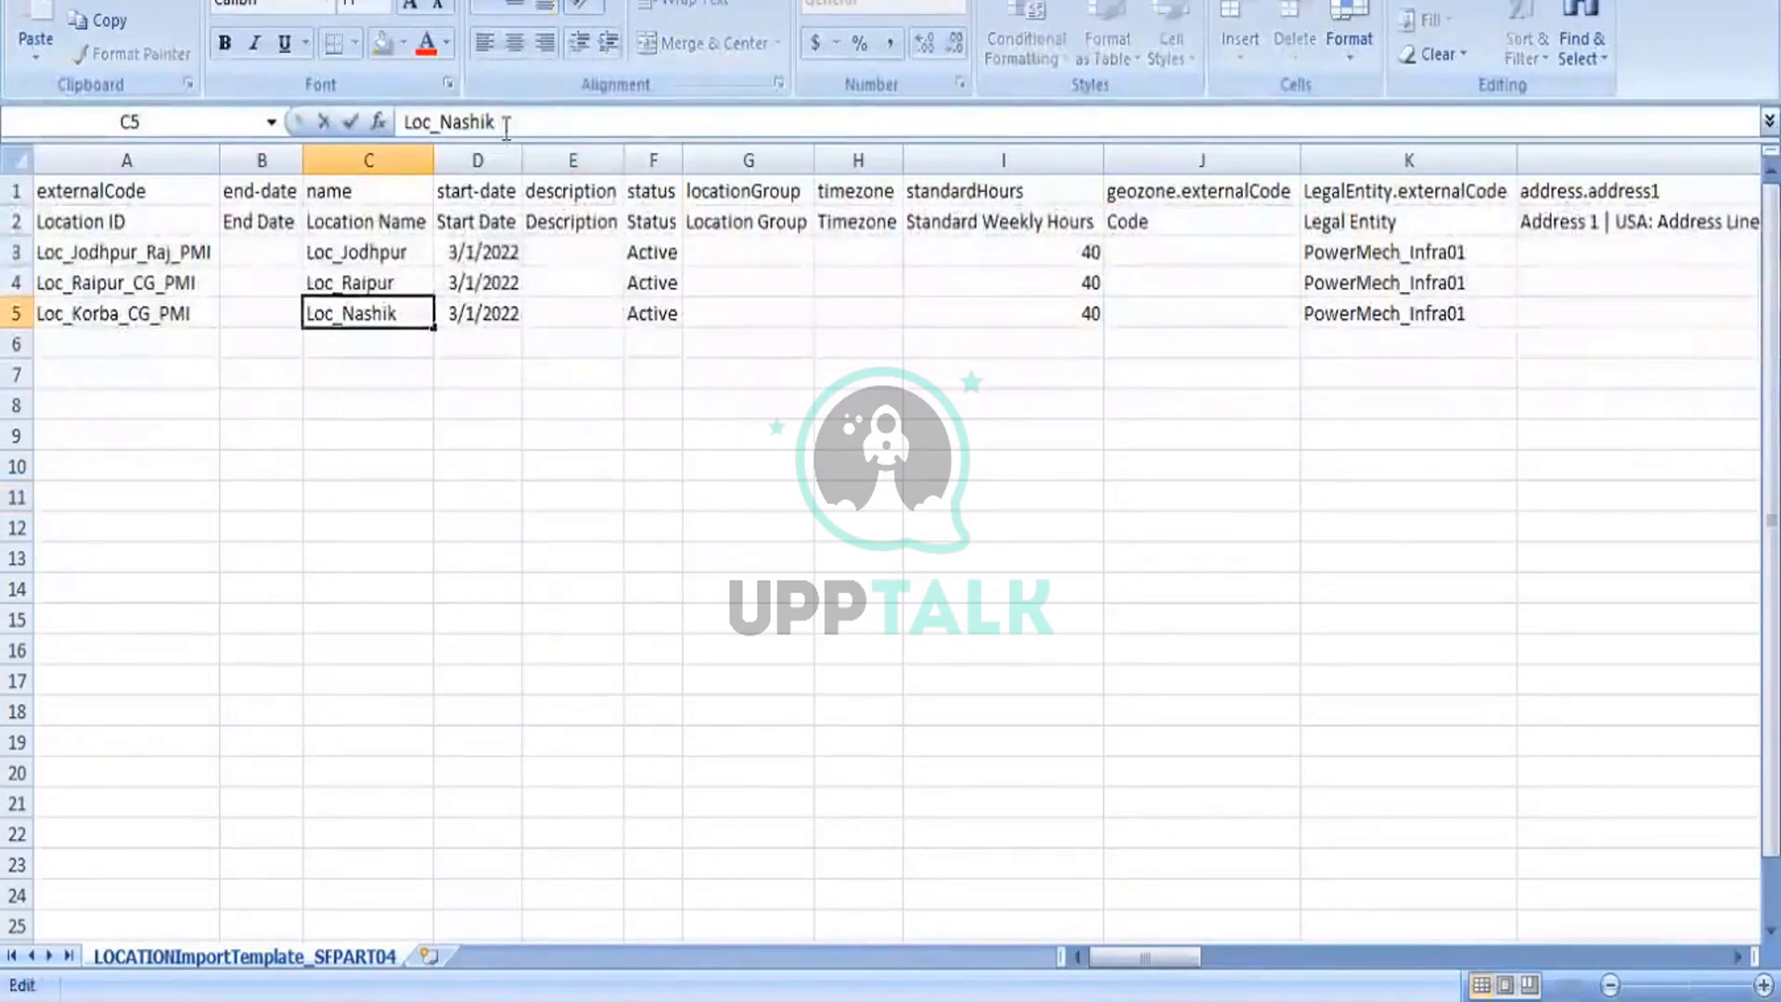
pyautogui.press('BackSpace')
pyautogui.press('BackSpace')
pyautogui.press('BackSpace')
pyautogui.press('BackSpace')
pyautogui.press('BackSpace')
pyautogui.press('BackSpace')
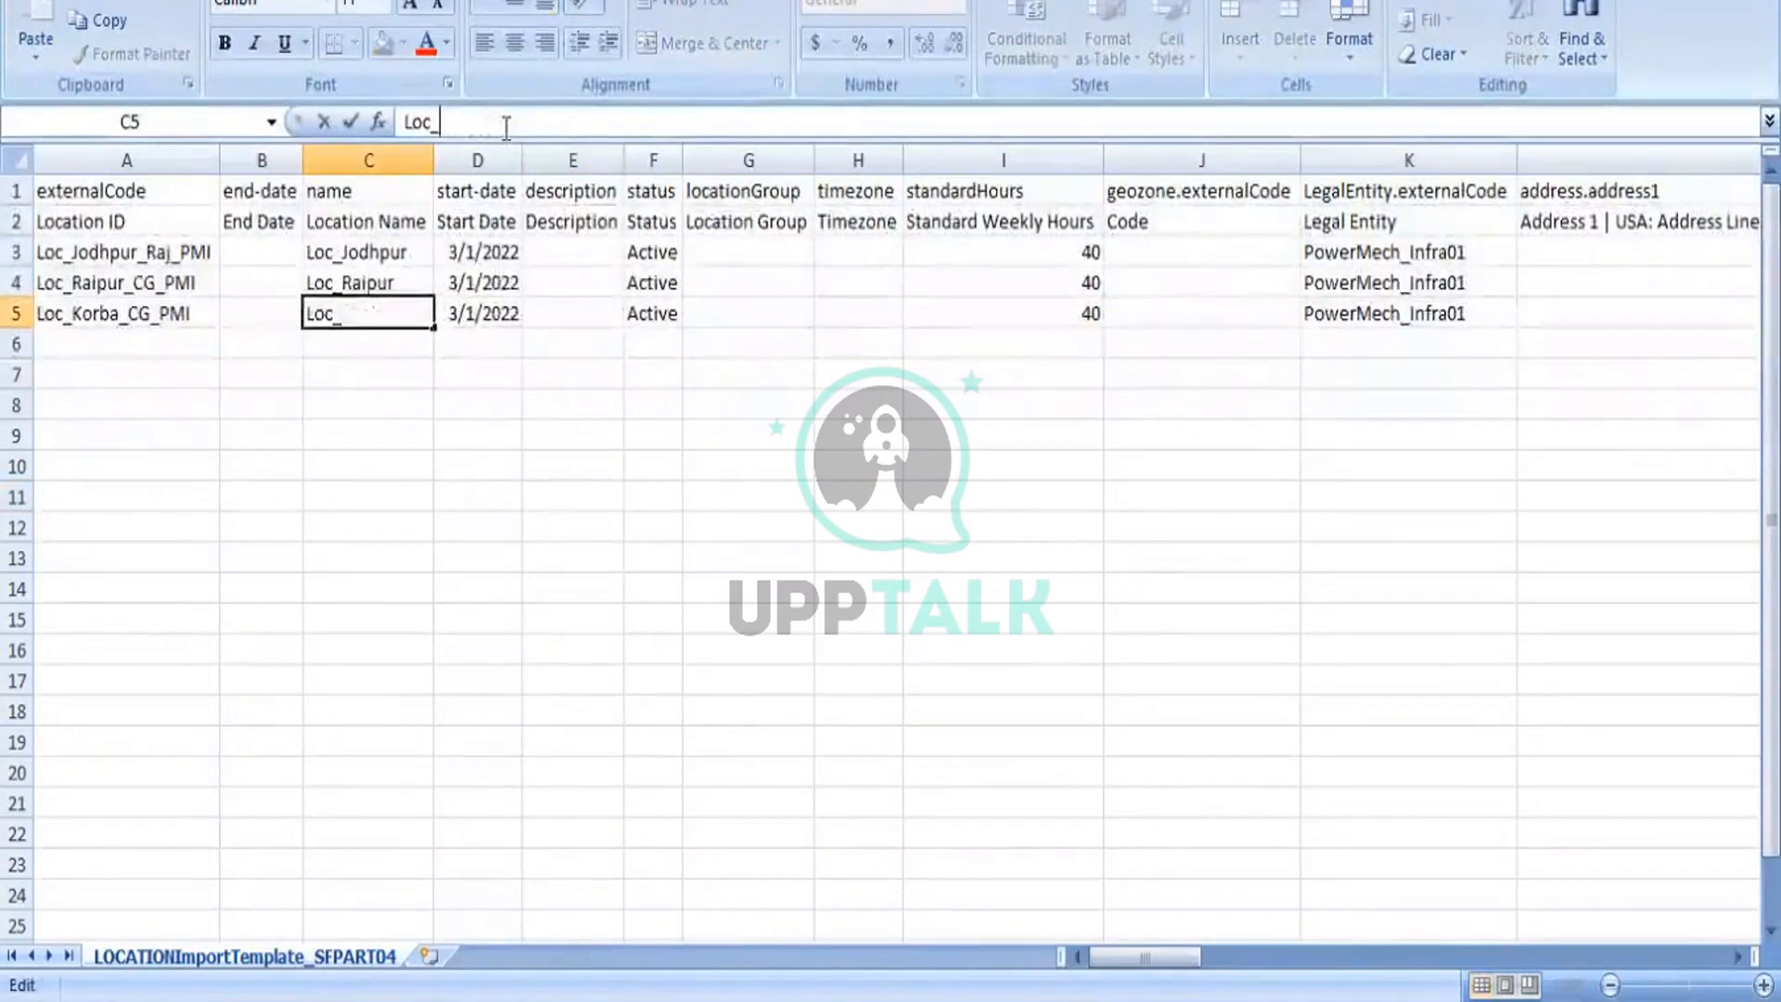
pyautogui.write('Korba')
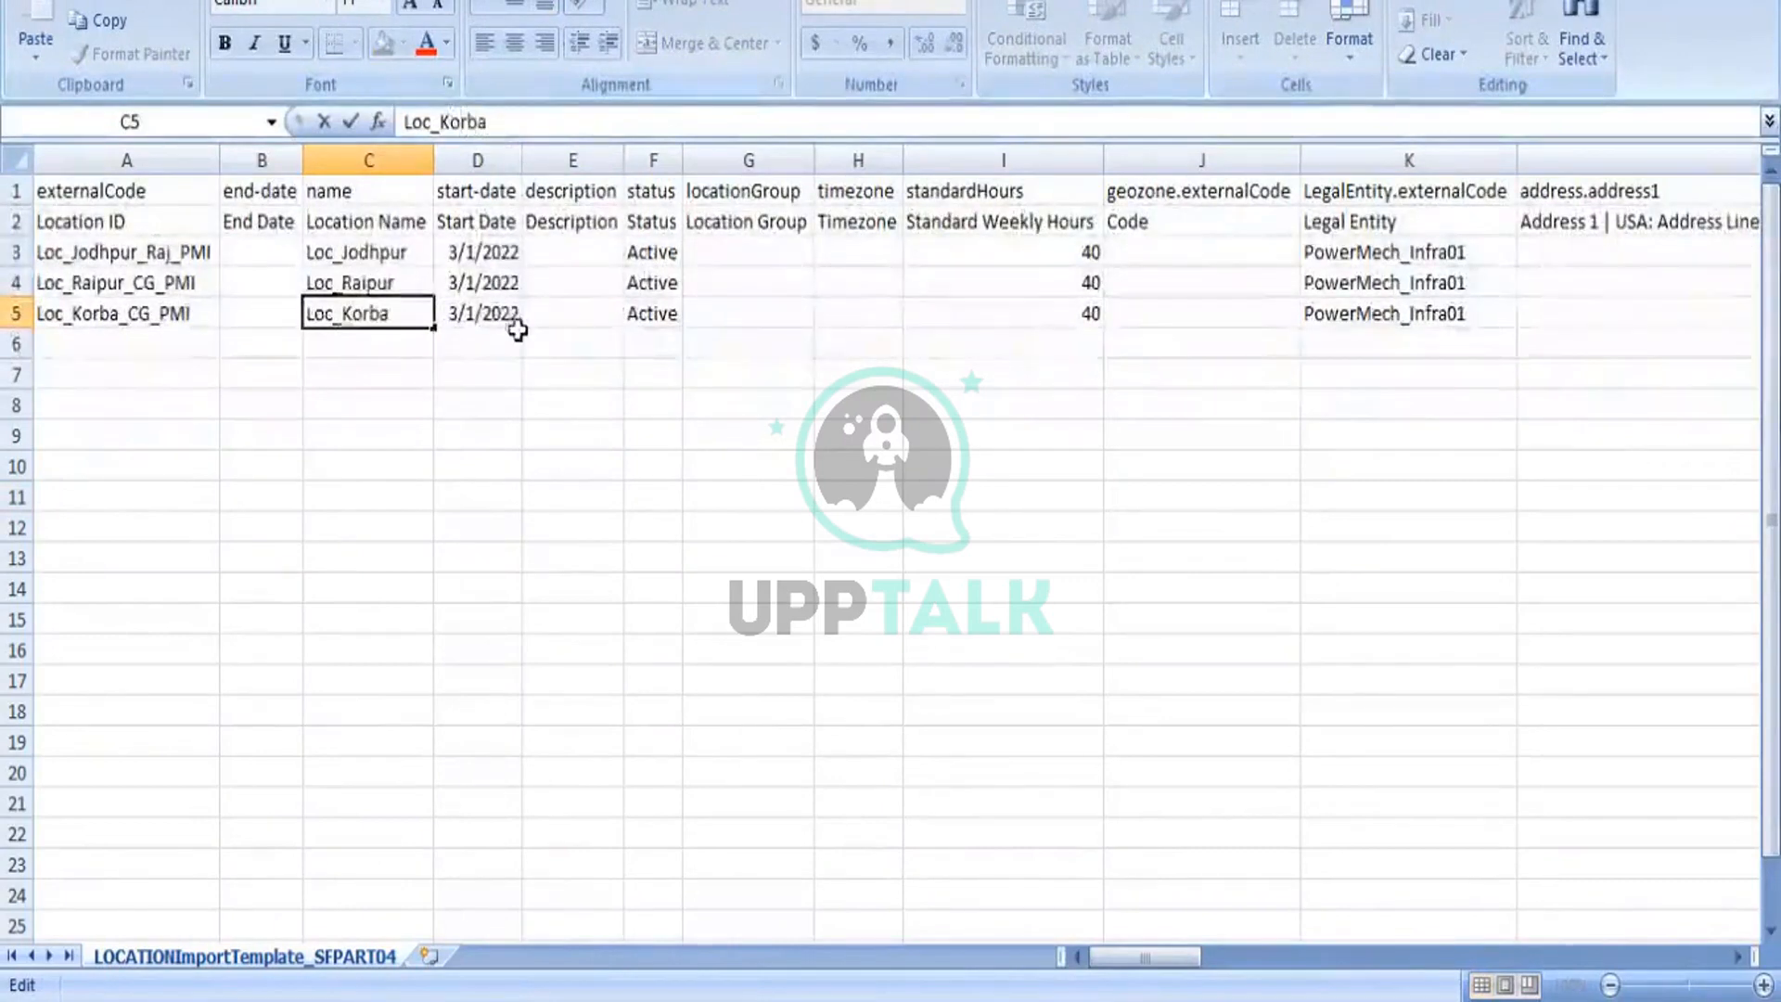
pyautogui.click(560, 507)
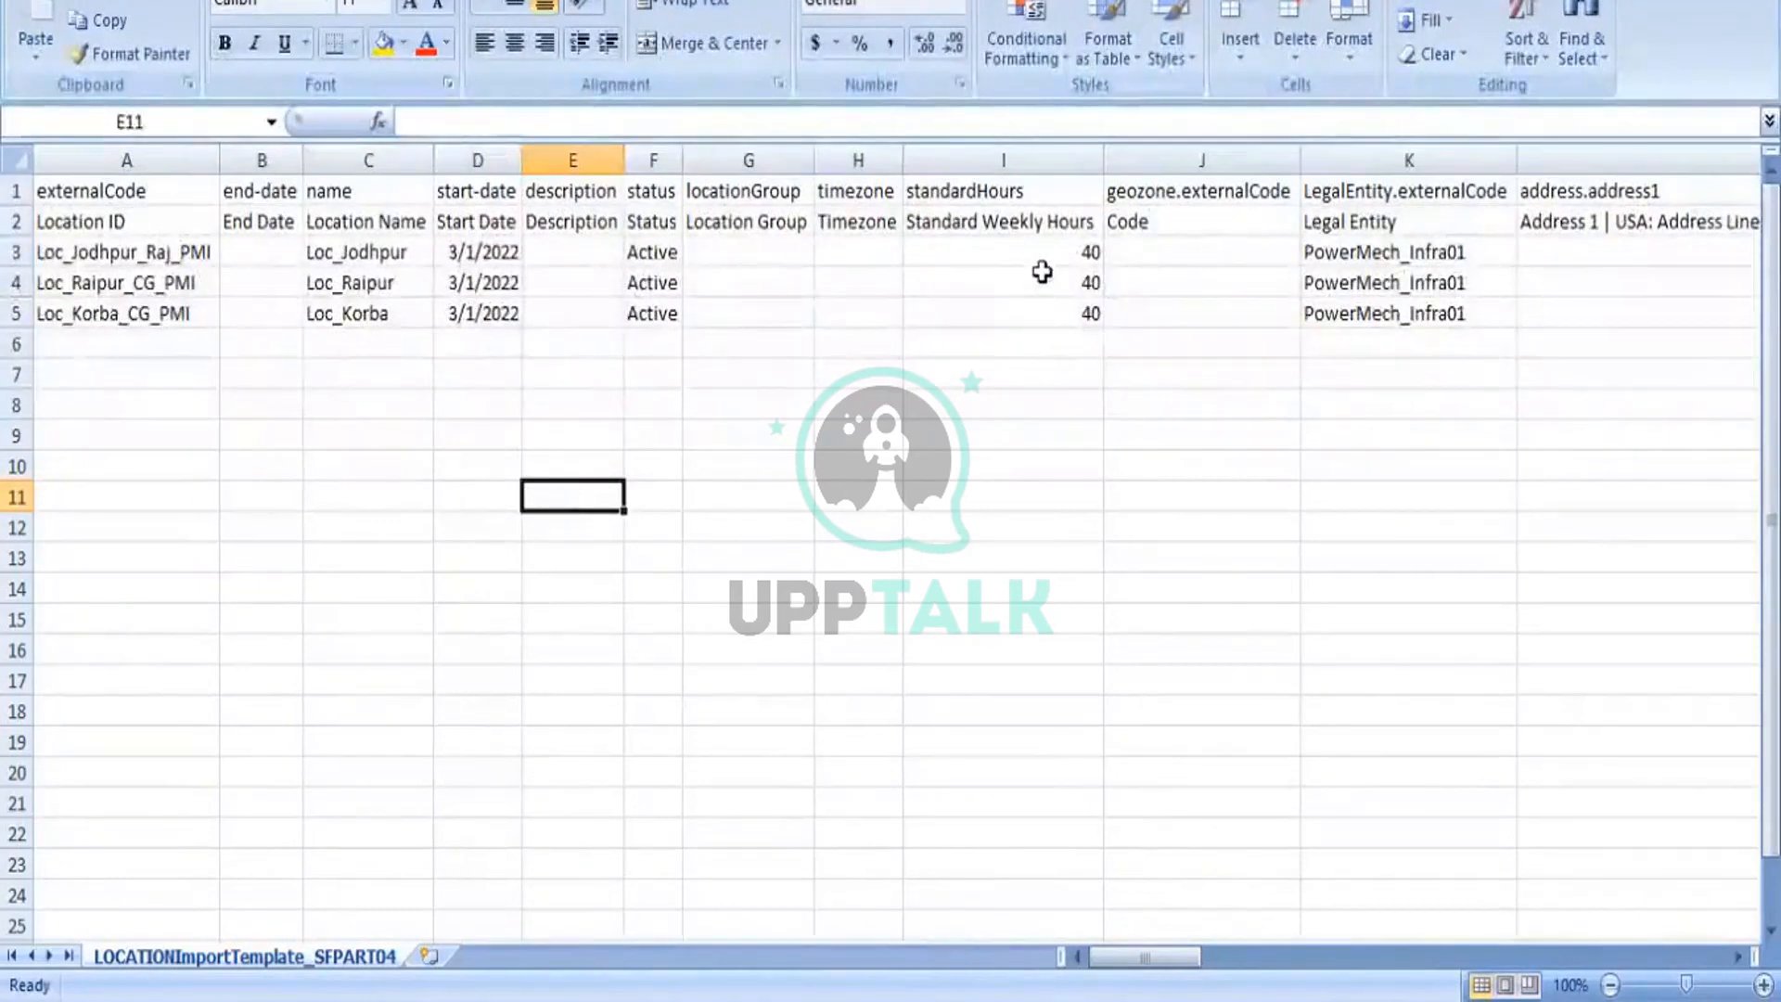
# - Set the start date of the Loc_Jodhpur record in cell D3 to 04/1/2022
pyautogui.click(362, 245)
pyautogui.press('Right')
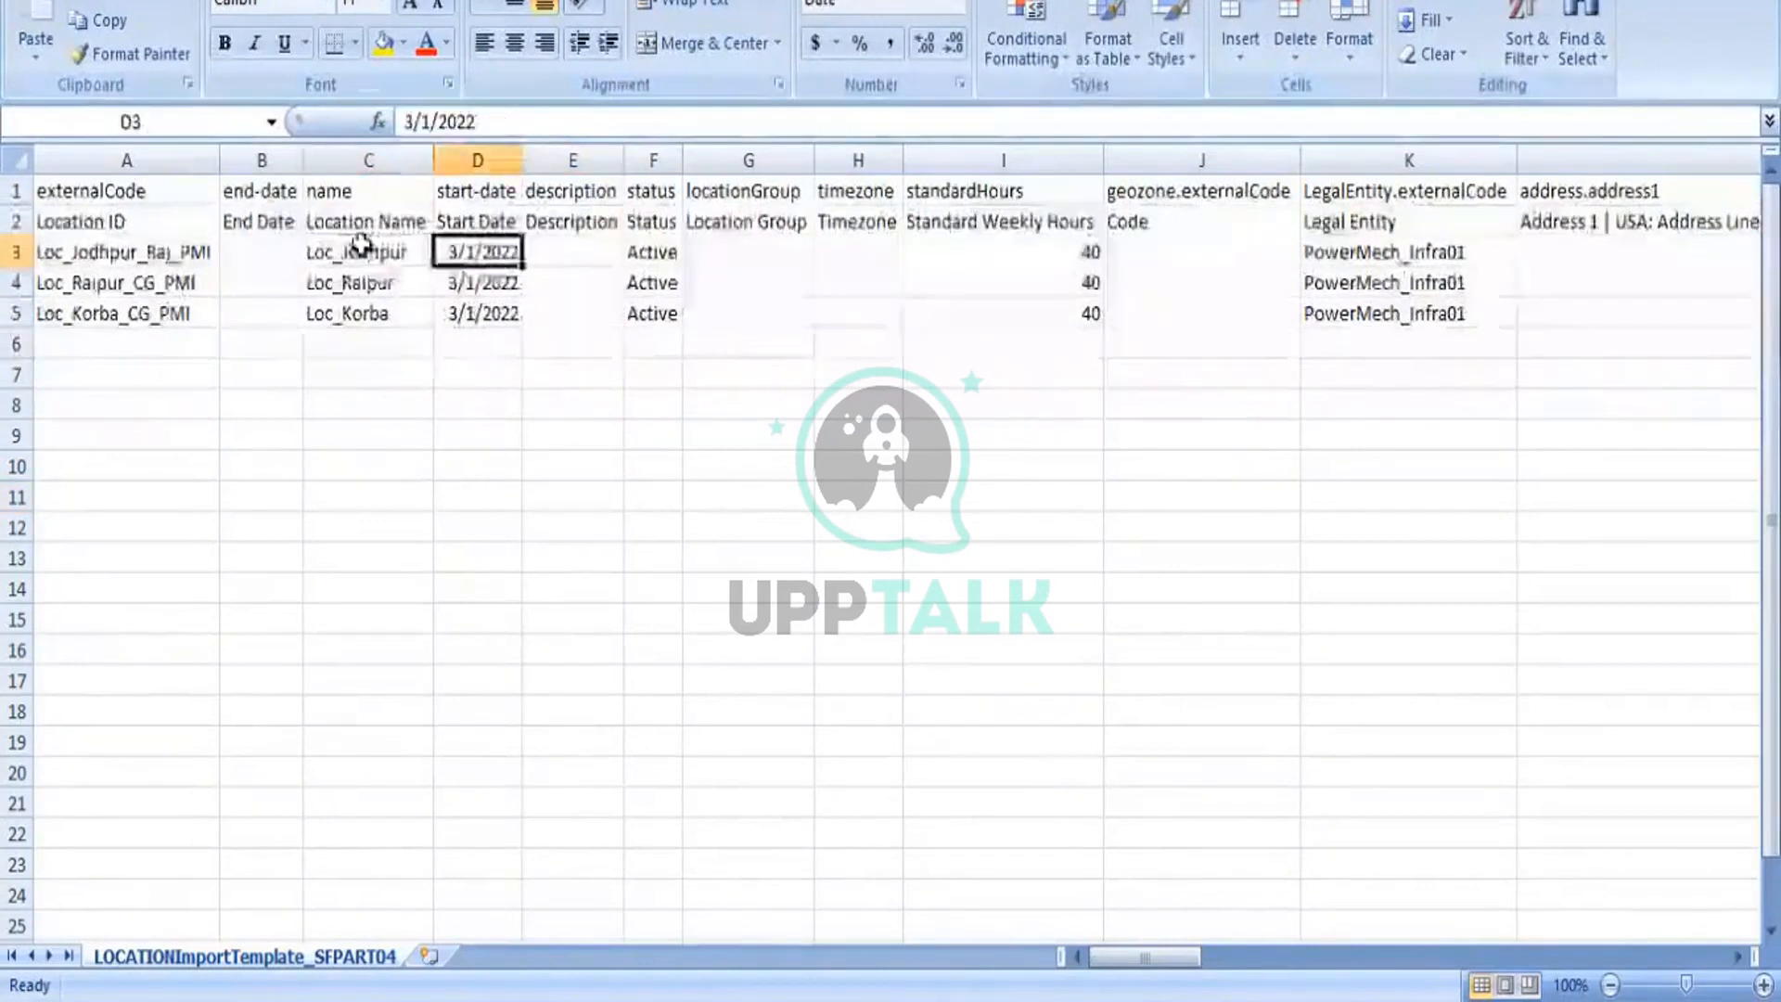
pyautogui.click(403, 122)
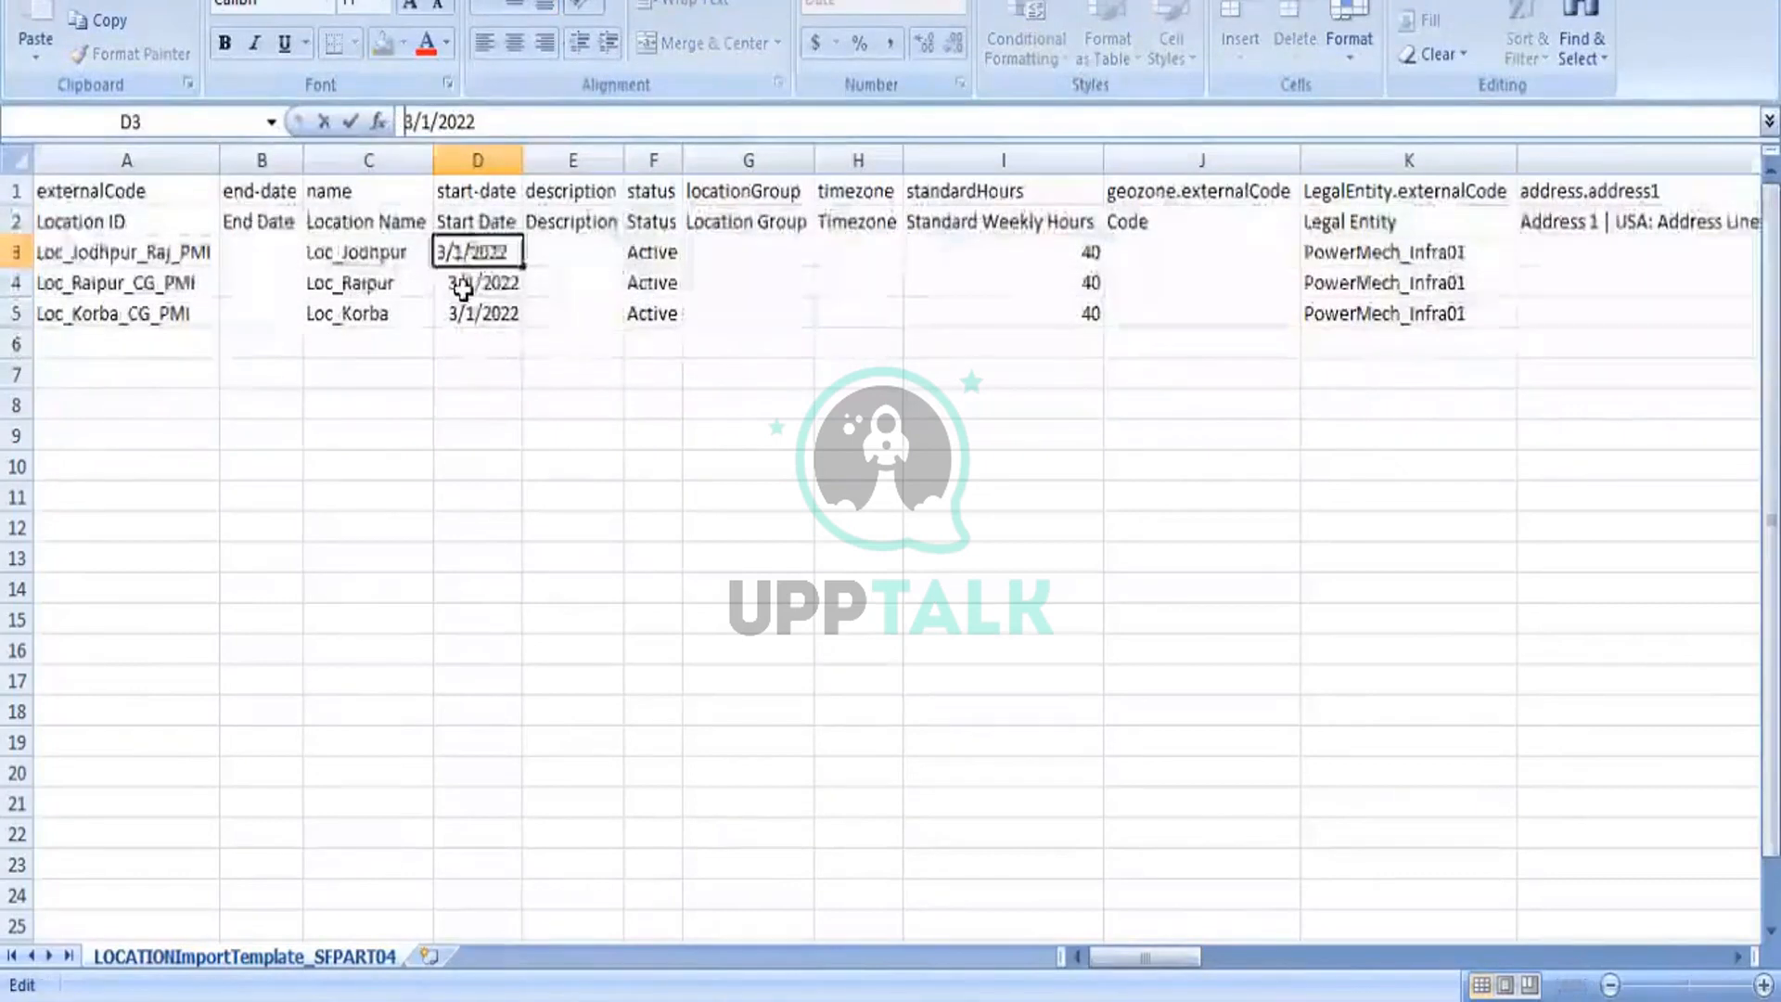
pyautogui.press('Delete')
pyautogui.write('04')
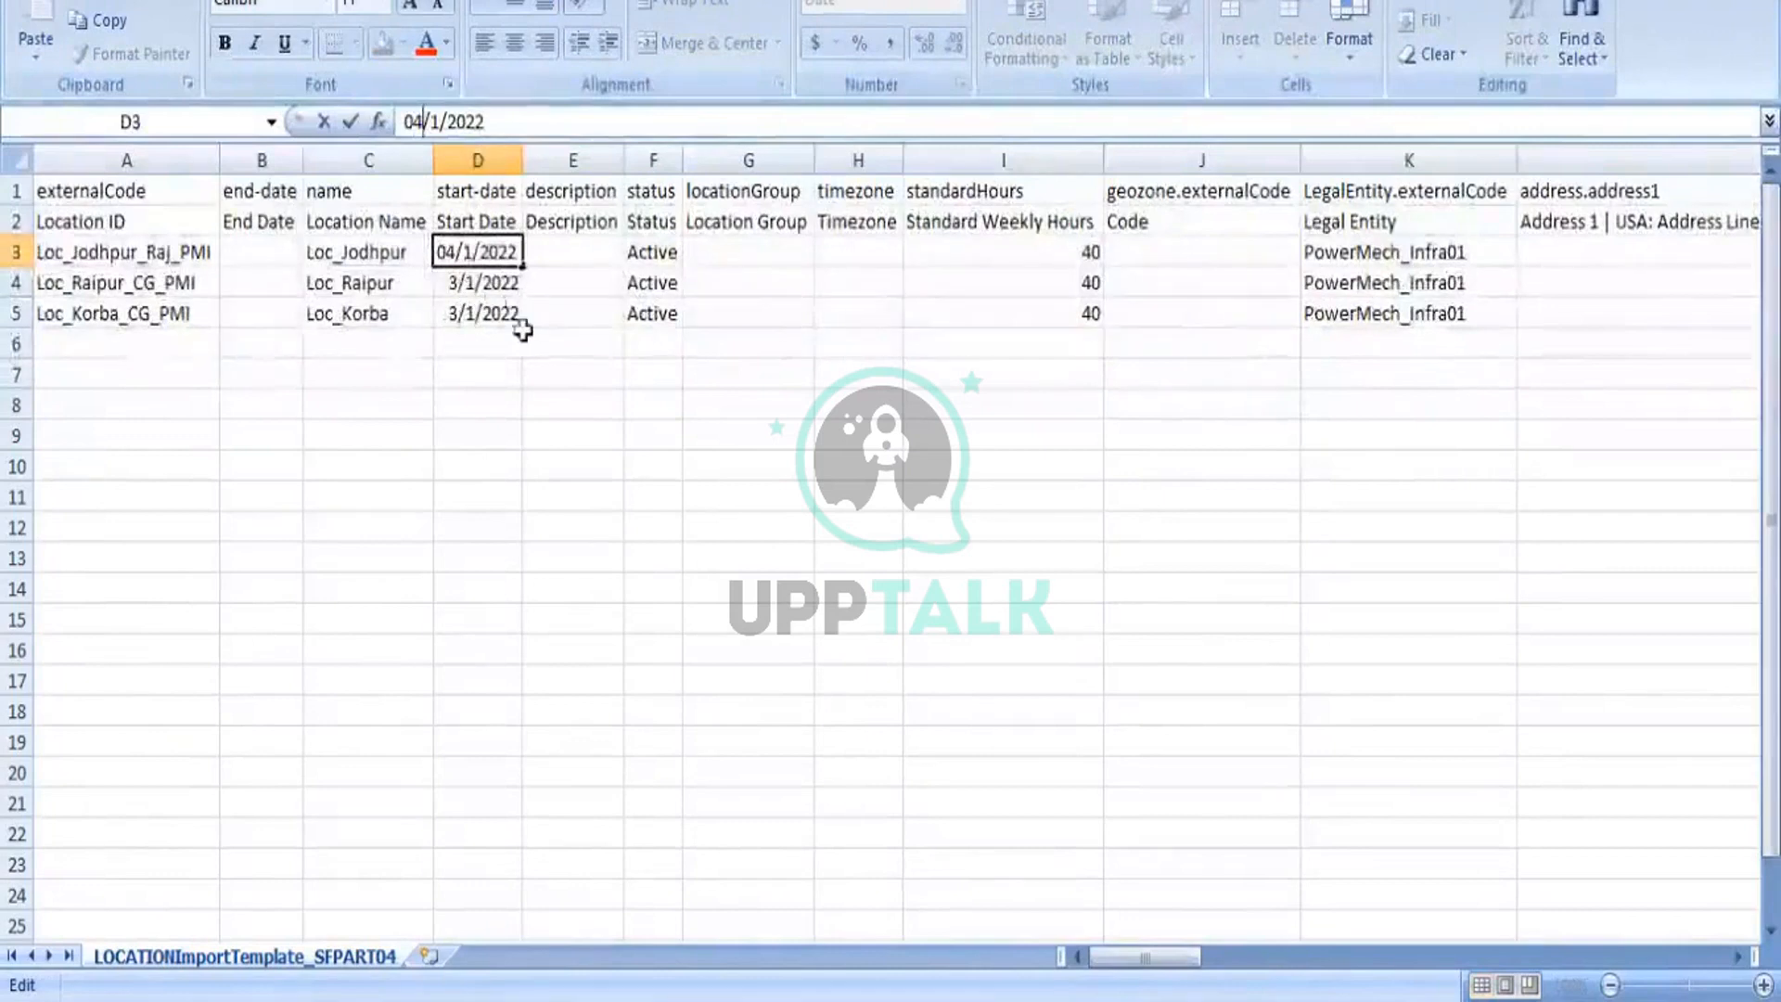
pyautogui.click(527, 371)
# - Copy the Jodhpur start date from cell D3 into cells D4 and D5 for Raipur and Korba
pyautogui.click(491, 252)
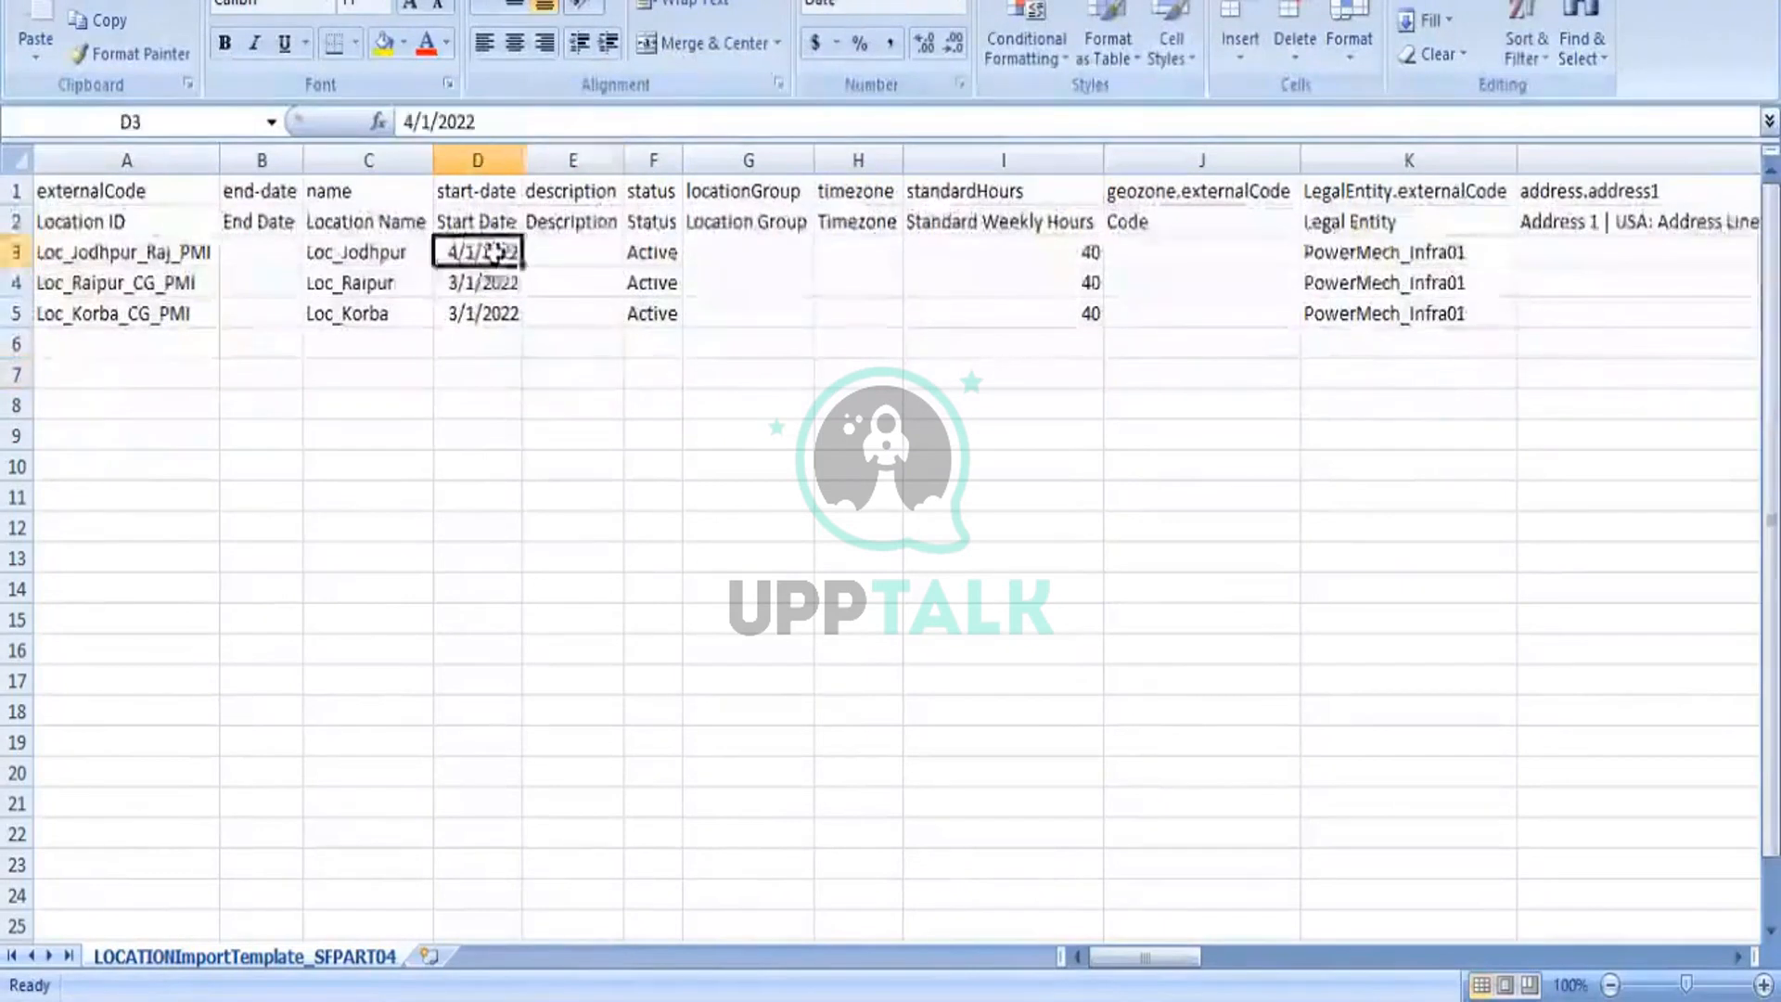
pyautogui.hotkey('ctrl', 'c')
pyautogui.click(517, 278)
pyautogui.hotkey('ctrl', 'v')
pyautogui.press('Down')
pyautogui.hotkey('ctrl', 'v')
pyautogui.click(684, 526)
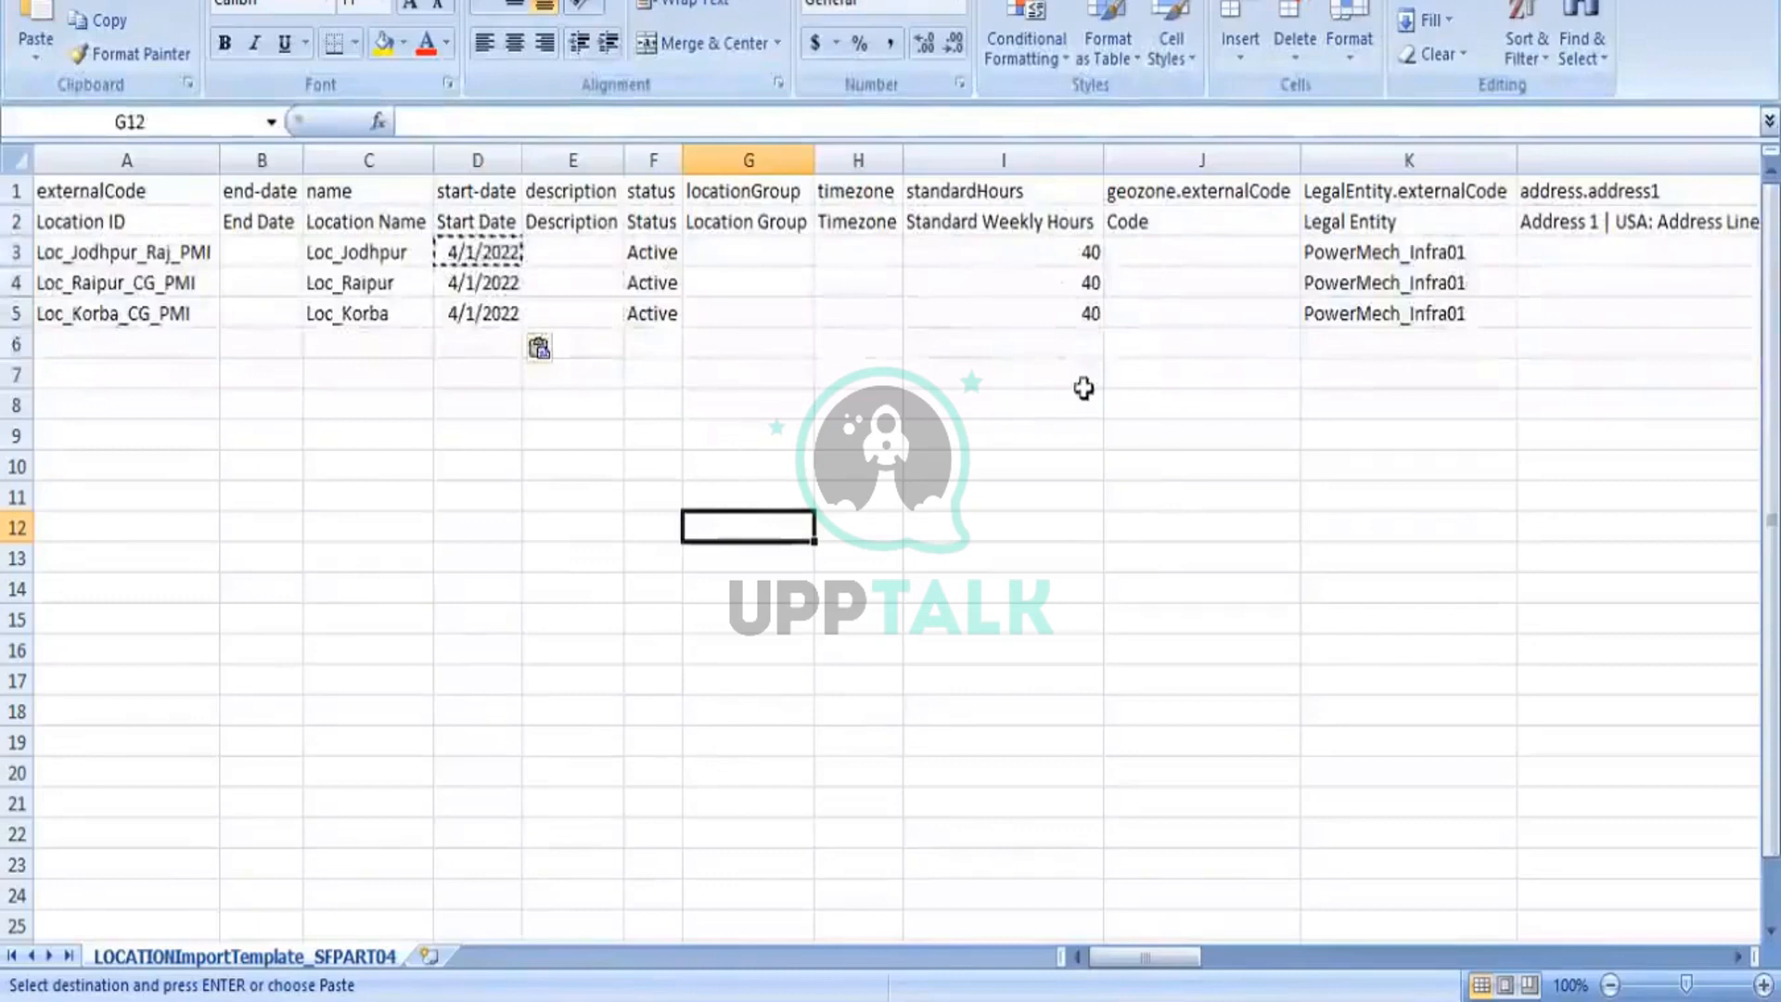
# - Look through the remaining address columns of the template up to address.address11 and return to column A
pyautogui.click(1424, 444)
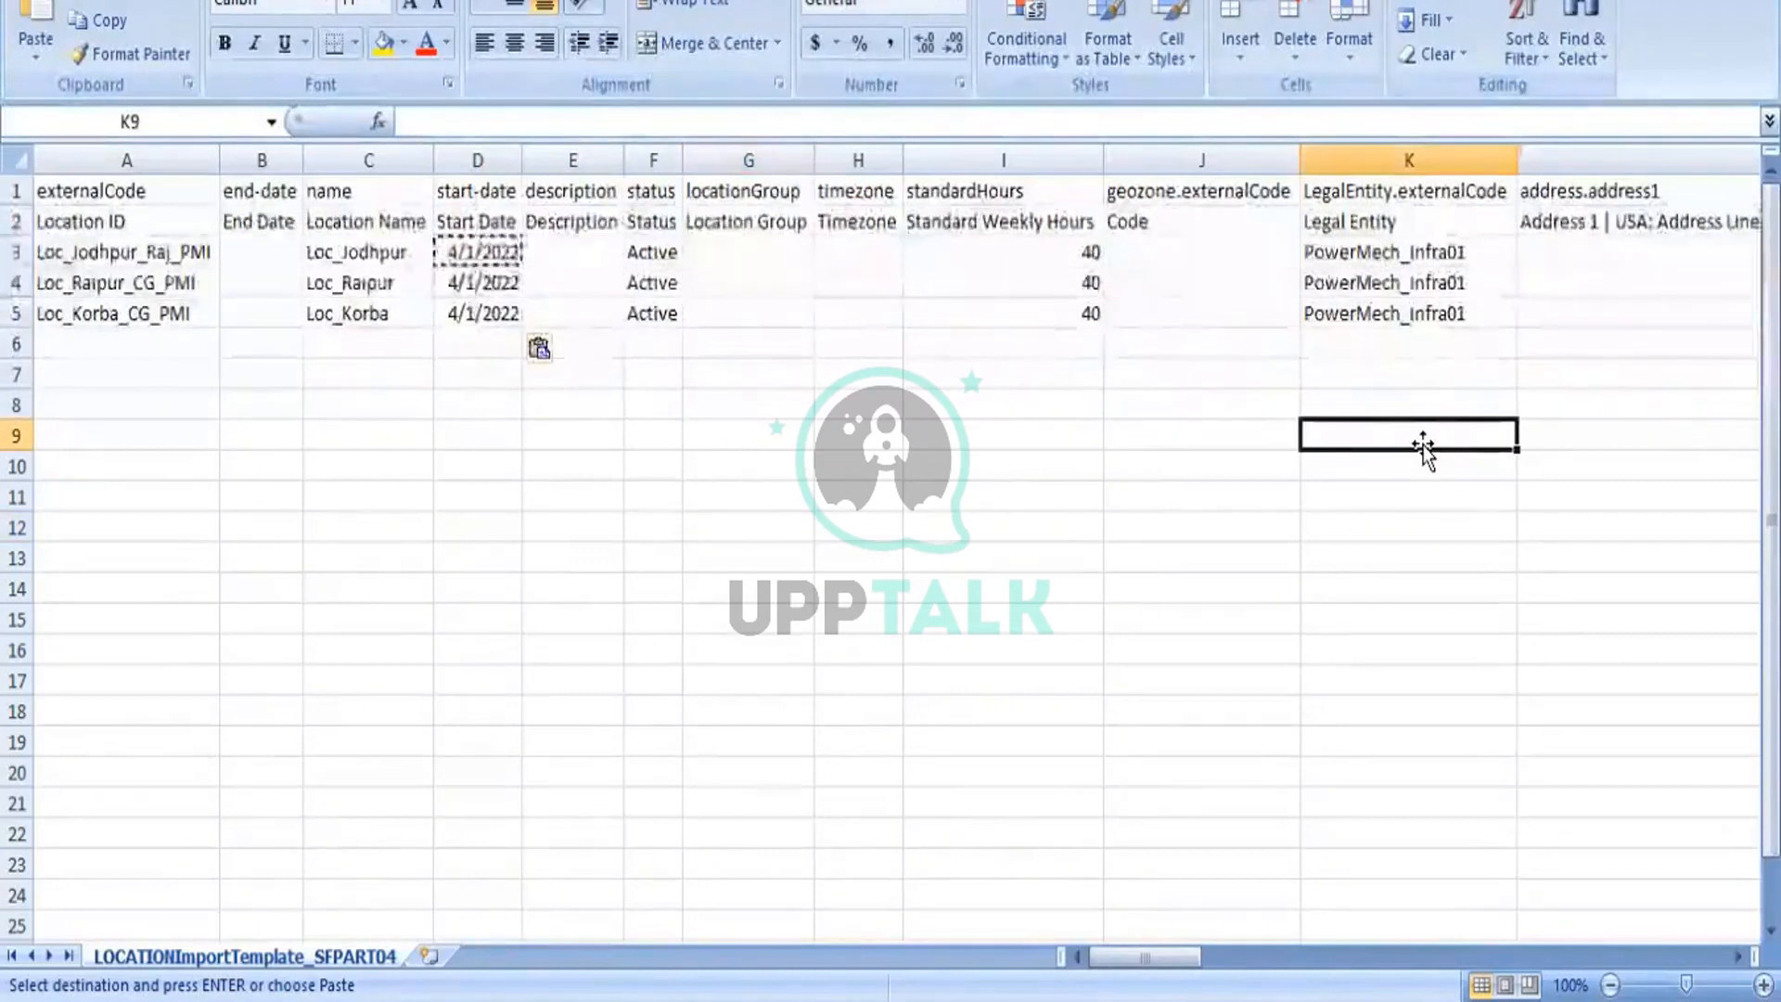
pyautogui.press('Right')
pyautogui.press('Right')
pyautogui.press('Right')
pyautogui.press('Right')
pyautogui.press('Right')
pyautogui.press('Right')
pyautogui.press('Right')
pyautogui.press('Right')
pyautogui.press('Right')
pyautogui.press('Right')
pyautogui.press('Right')
pyautogui.press('Right')
pyautogui.press('Right')
pyautogui.press('Right')
pyautogui.press('Right')
pyautogui.press('Right')
pyautogui.press('Right')
pyautogui.press('Right')
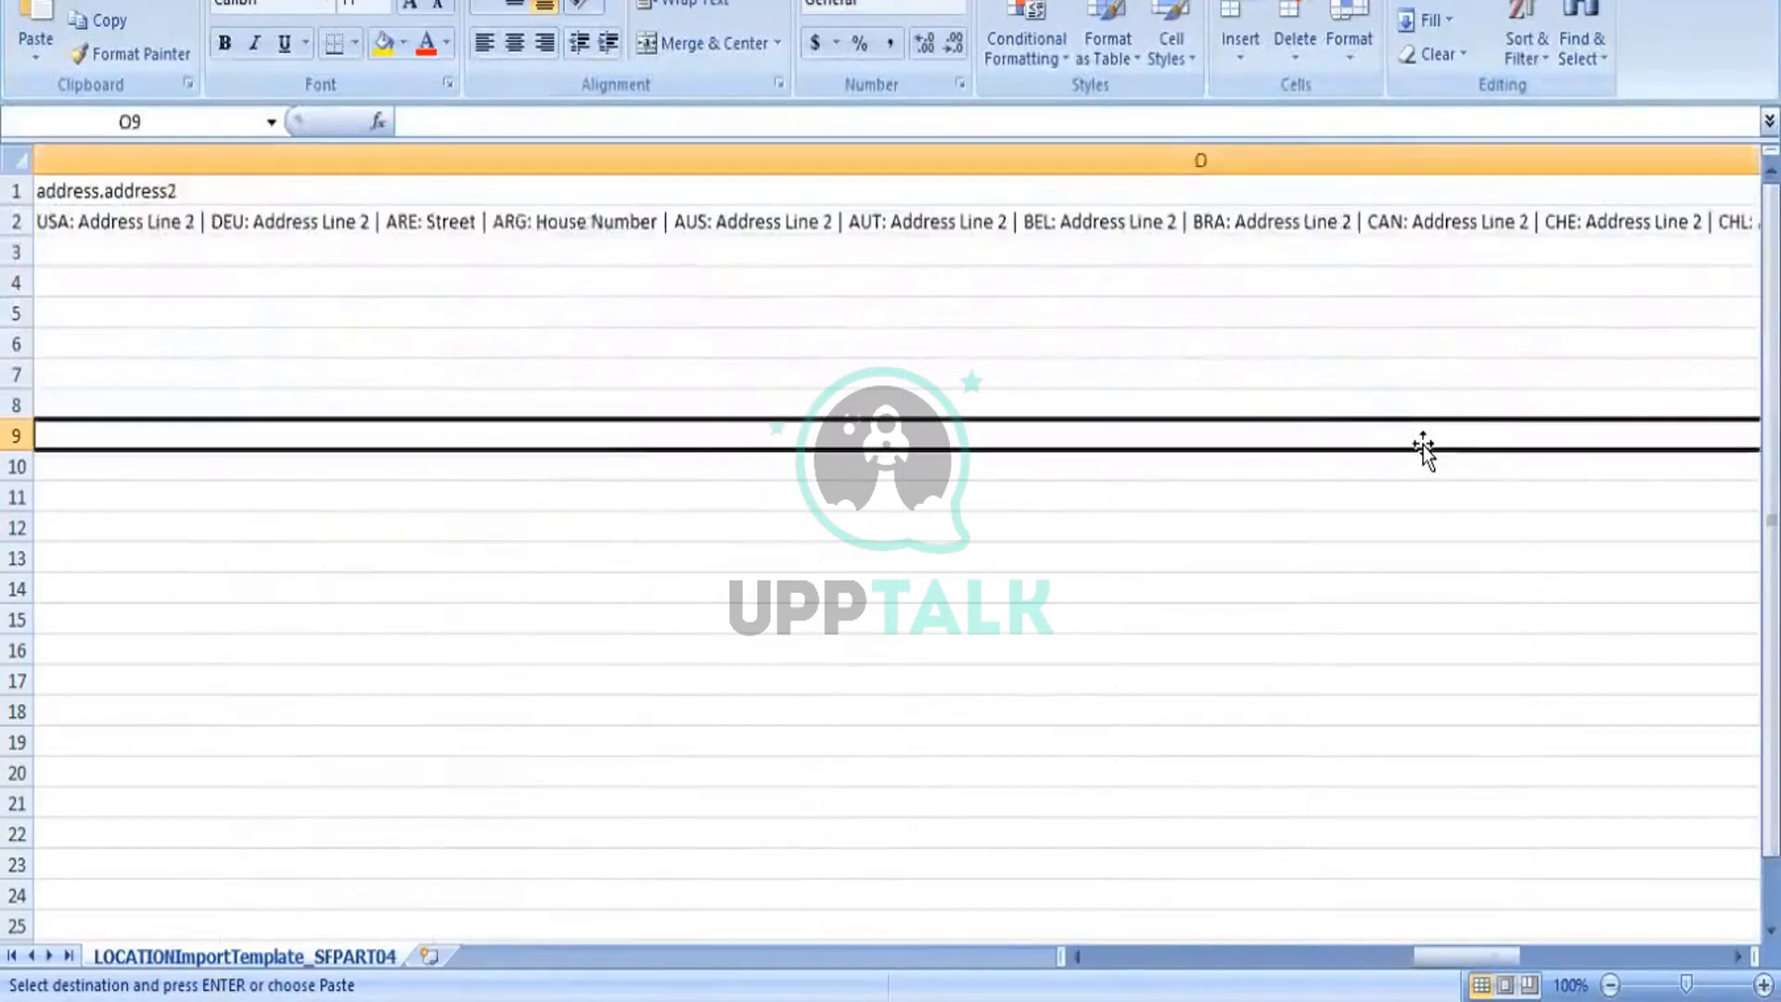
pyautogui.press('Right')
pyautogui.press('Right')
pyautogui.press('Right')
pyautogui.press('Right')
pyautogui.press('Left')
pyautogui.press('Left')
pyautogui.press('Left')
pyautogui.press('Left')
pyautogui.press('Left')
pyautogui.press('Left')
pyautogui.press('Left')
pyautogui.press('Left')
pyautogui.press('Left')
pyautogui.press('Left')
pyautogui.press('Left')
pyautogui.press('Left')
pyautogui.press('Left')
pyautogui.press('Left')
pyautogui.press('Left')
pyautogui.press('Left')
pyautogui.press('Left')
pyautogui.press('Left')
pyautogui.press('Left')
pyautogui.press('Left')
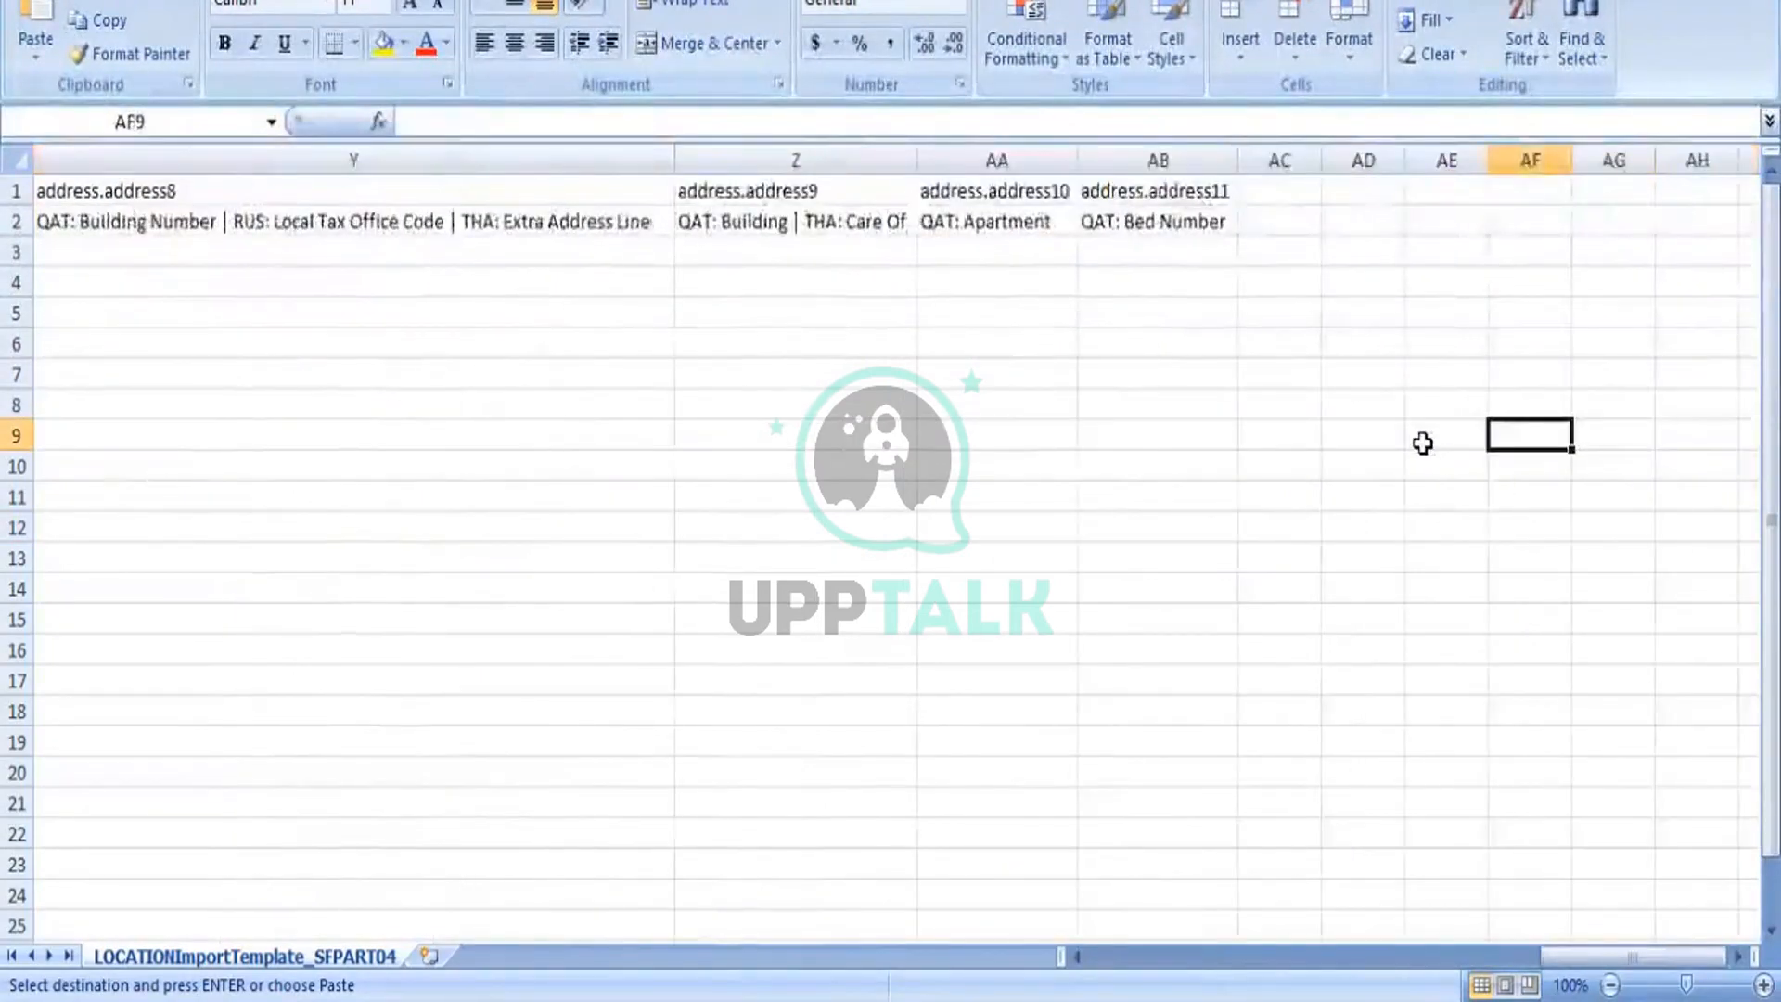
pyautogui.press('Left')
pyautogui.press('Left')
pyautogui.press('Left')
pyautogui.press('Left')
pyautogui.press('Left')
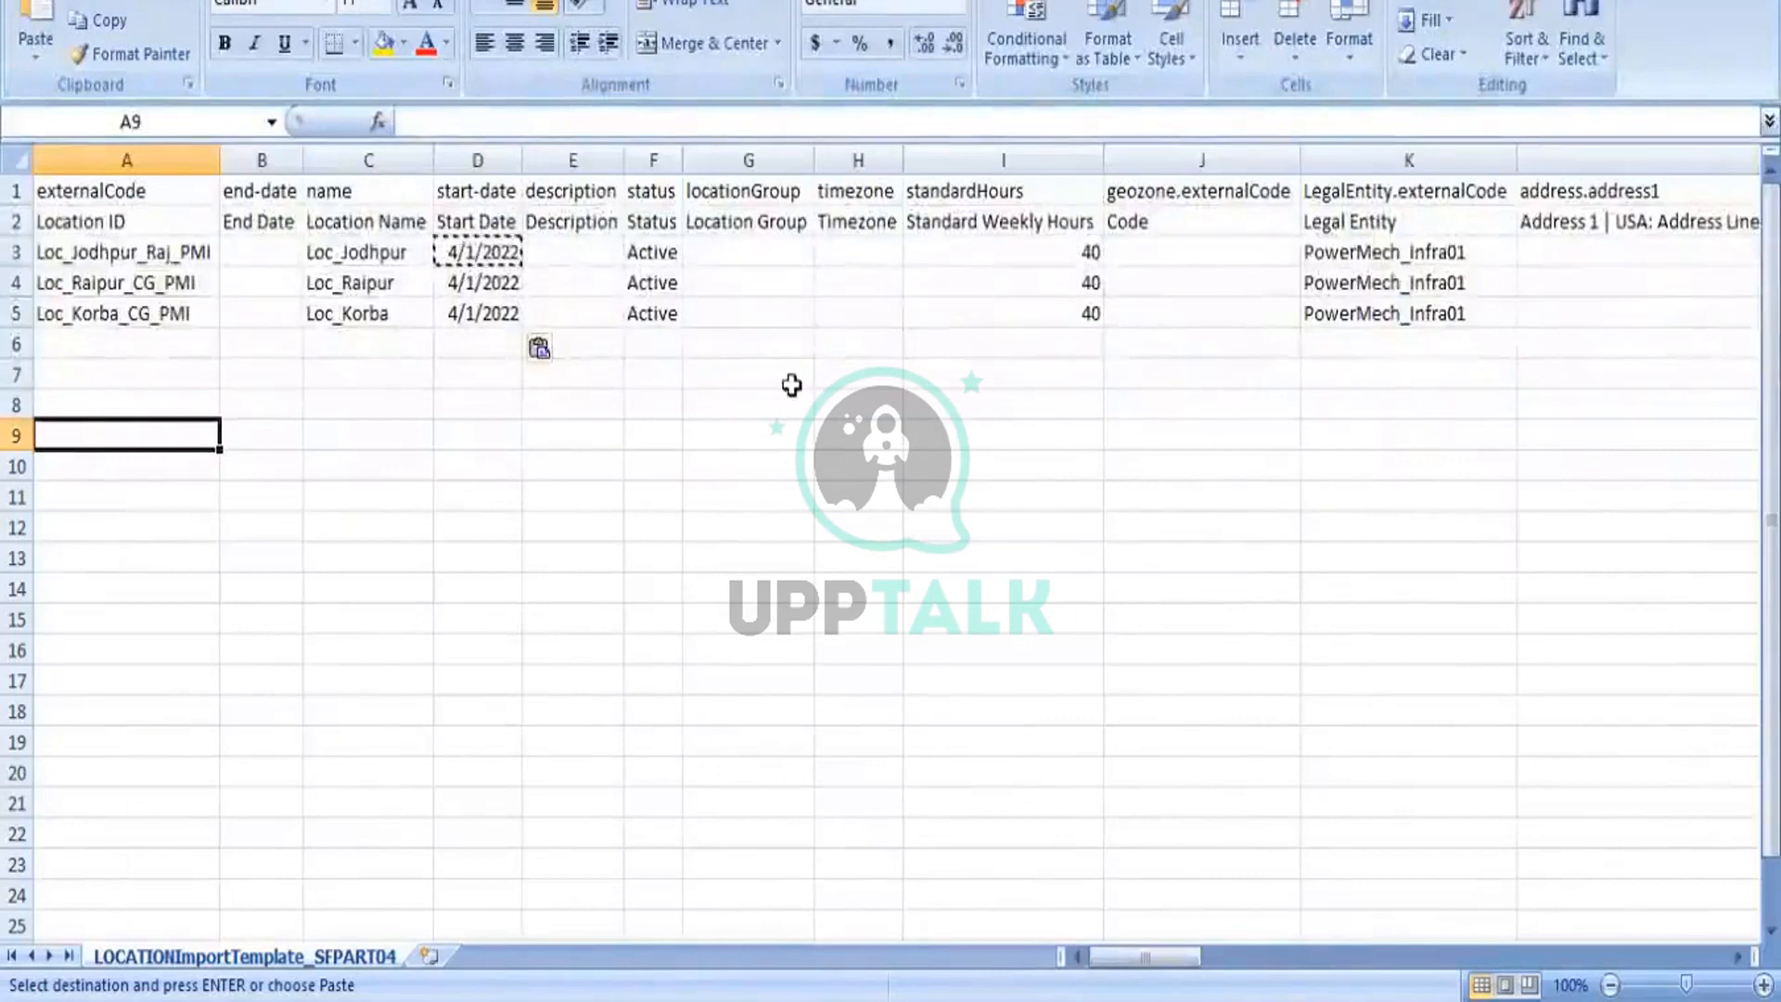
# - Save the location template, keeping the CSV format, and close the workbook with its changes saved
pyautogui.click(483, 491)
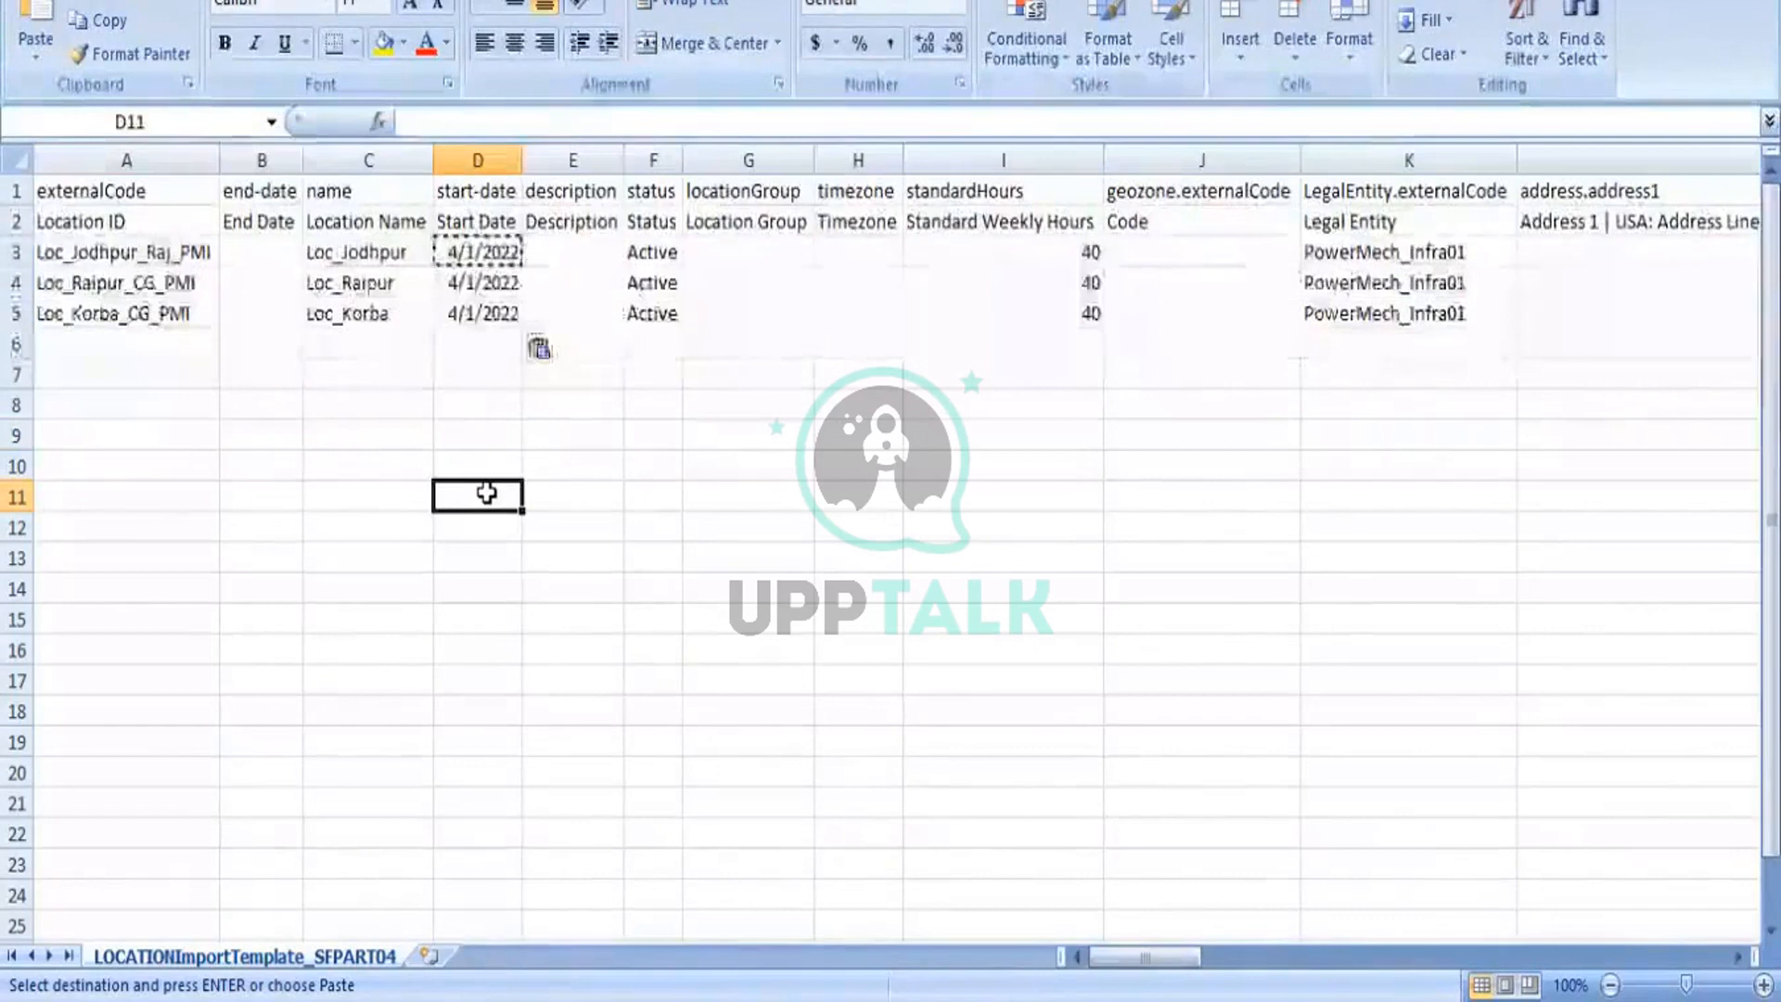
pyautogui.hotkey('ctrl', 's')
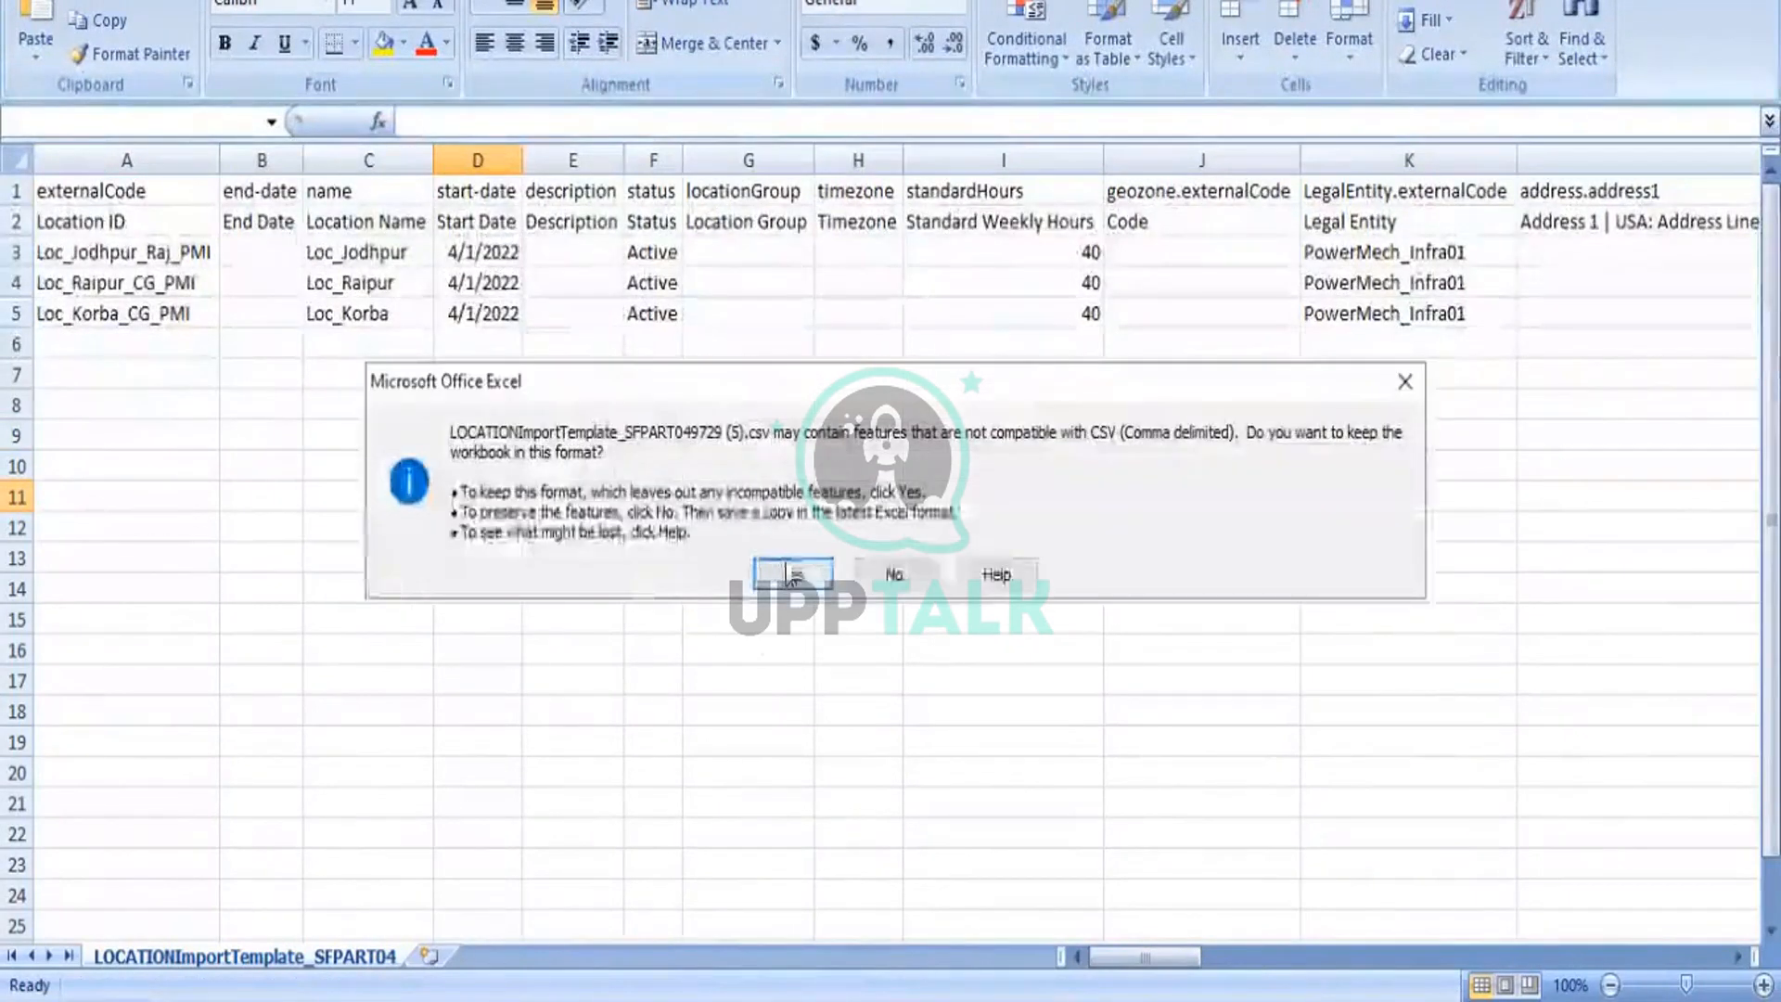
pyautogui.click(787, 569)
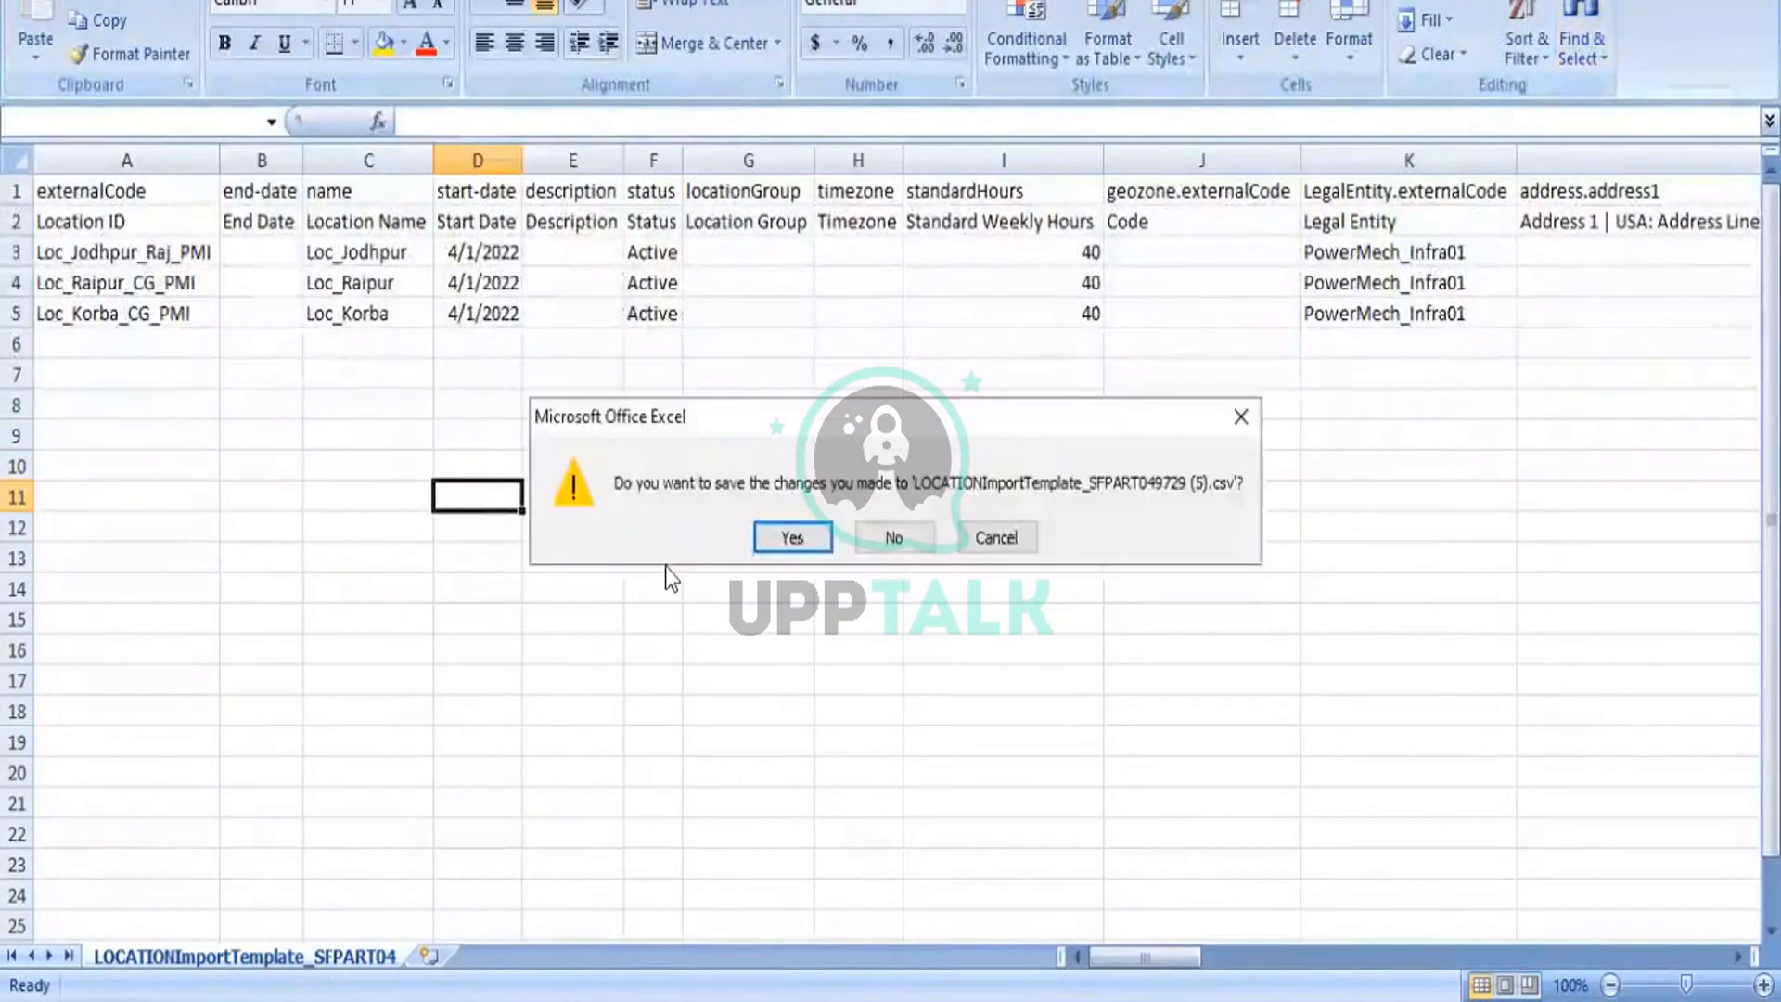
pyautogui.click(791, 540)
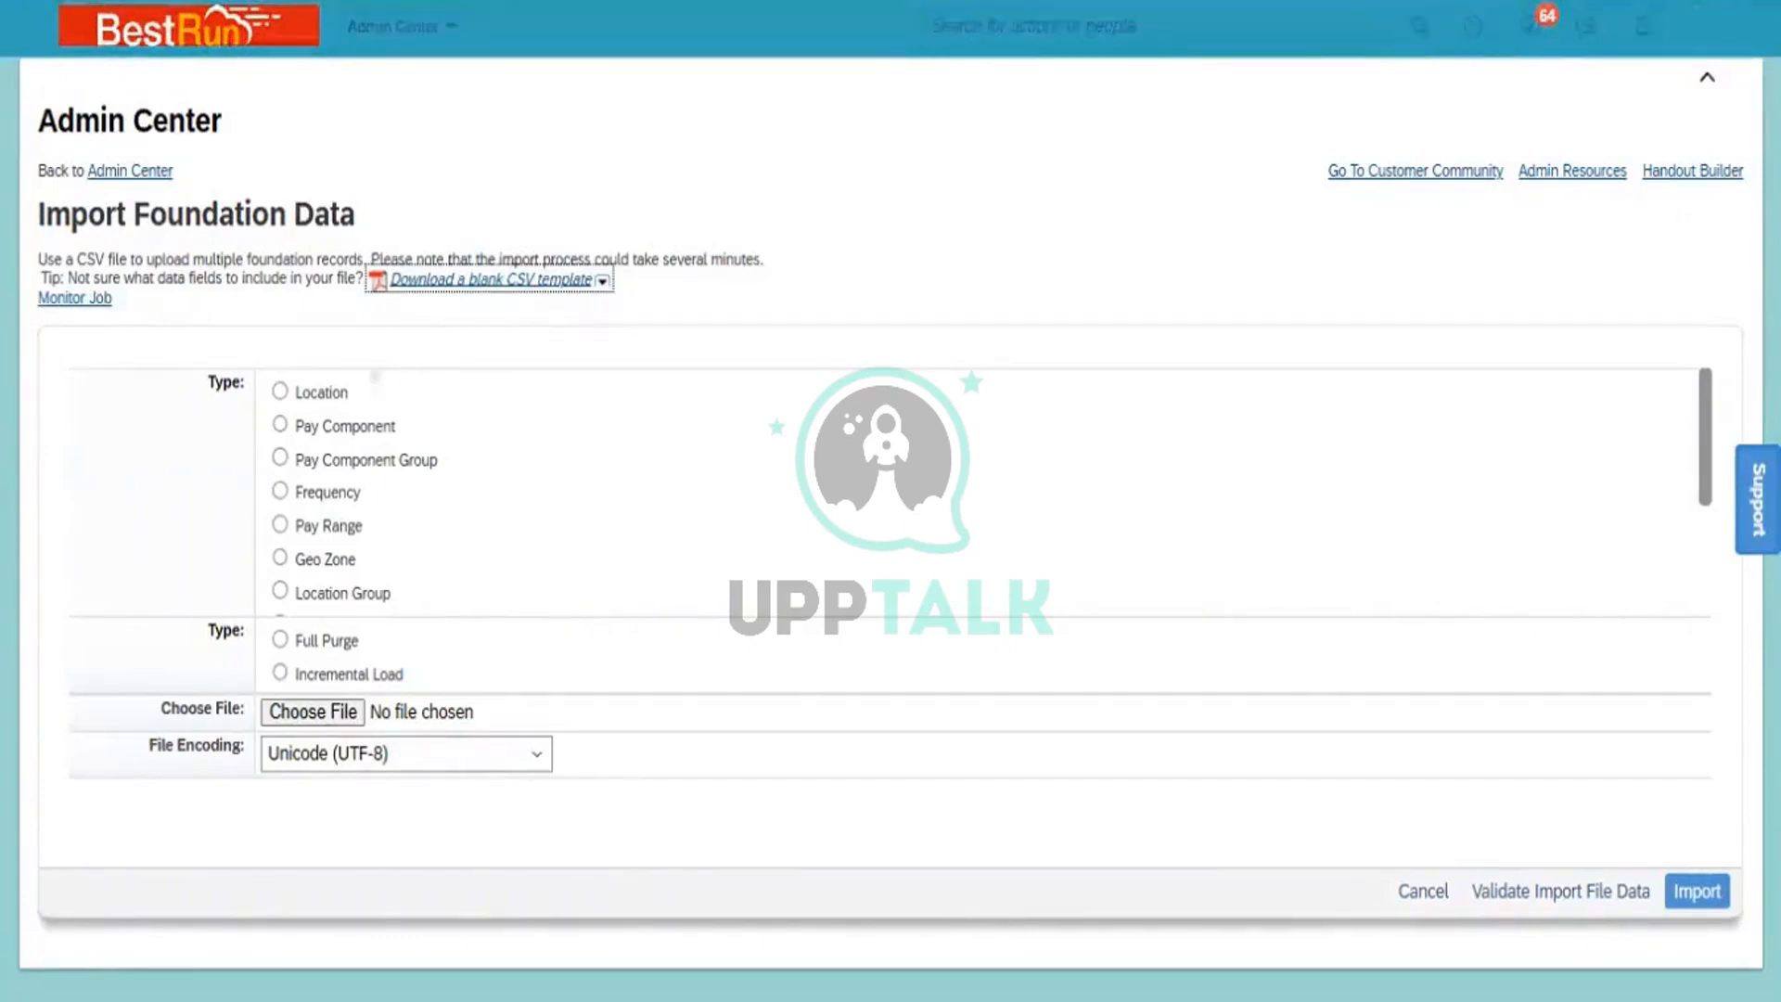
# - On the Admin Center's Import Foundation Data page, choose Location with Full Purge, accept the overwrite warning and keep Unicode (UTF-8) encoding
pyautogui.click(278, 394)
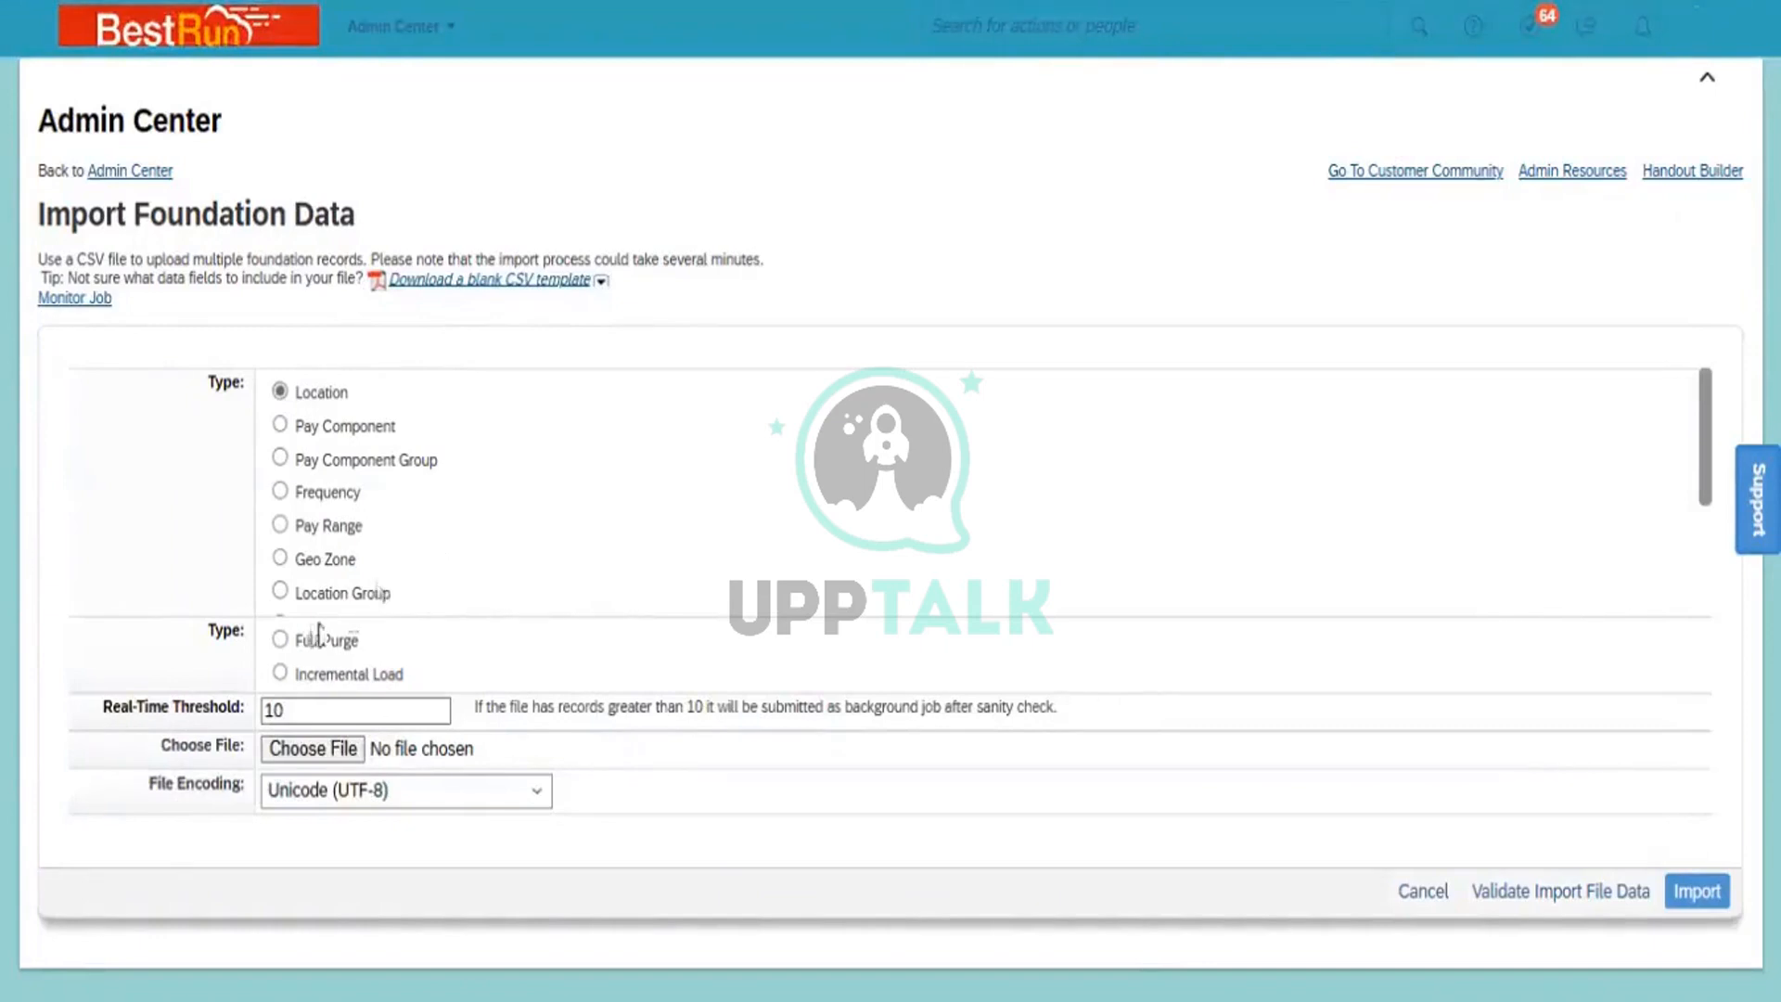
pyautogui.click(279, 639)
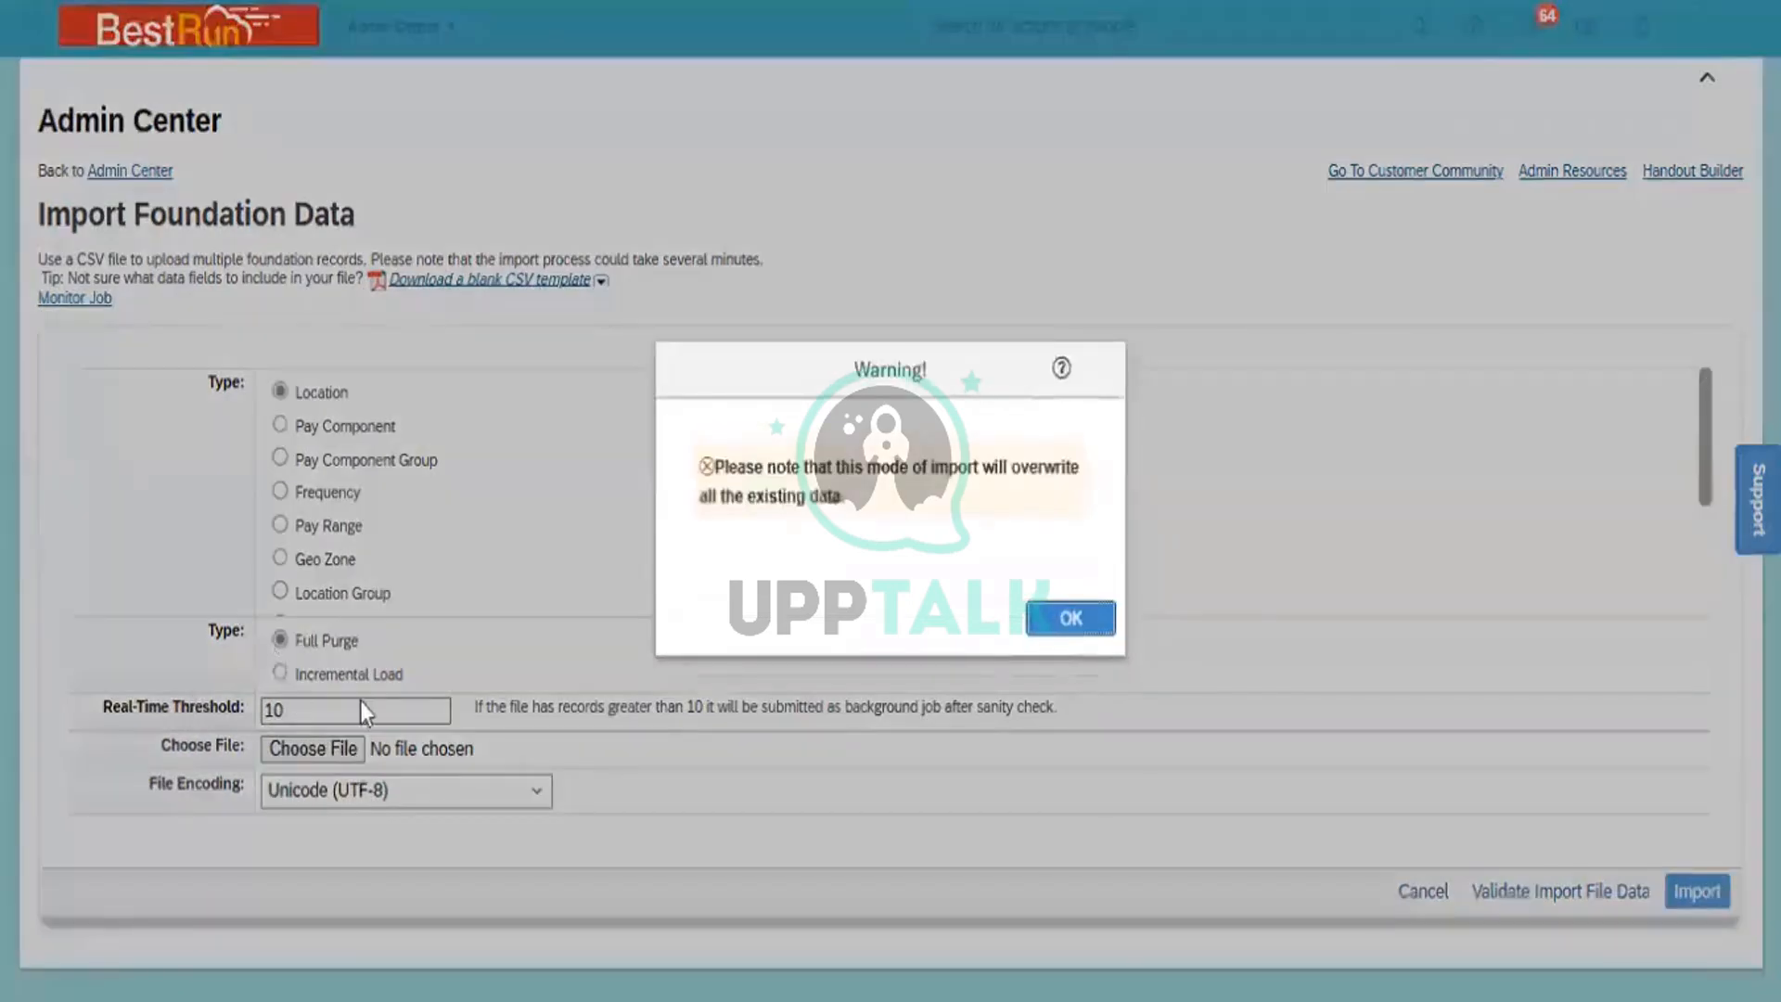
pyautogui.click(1074, 618)
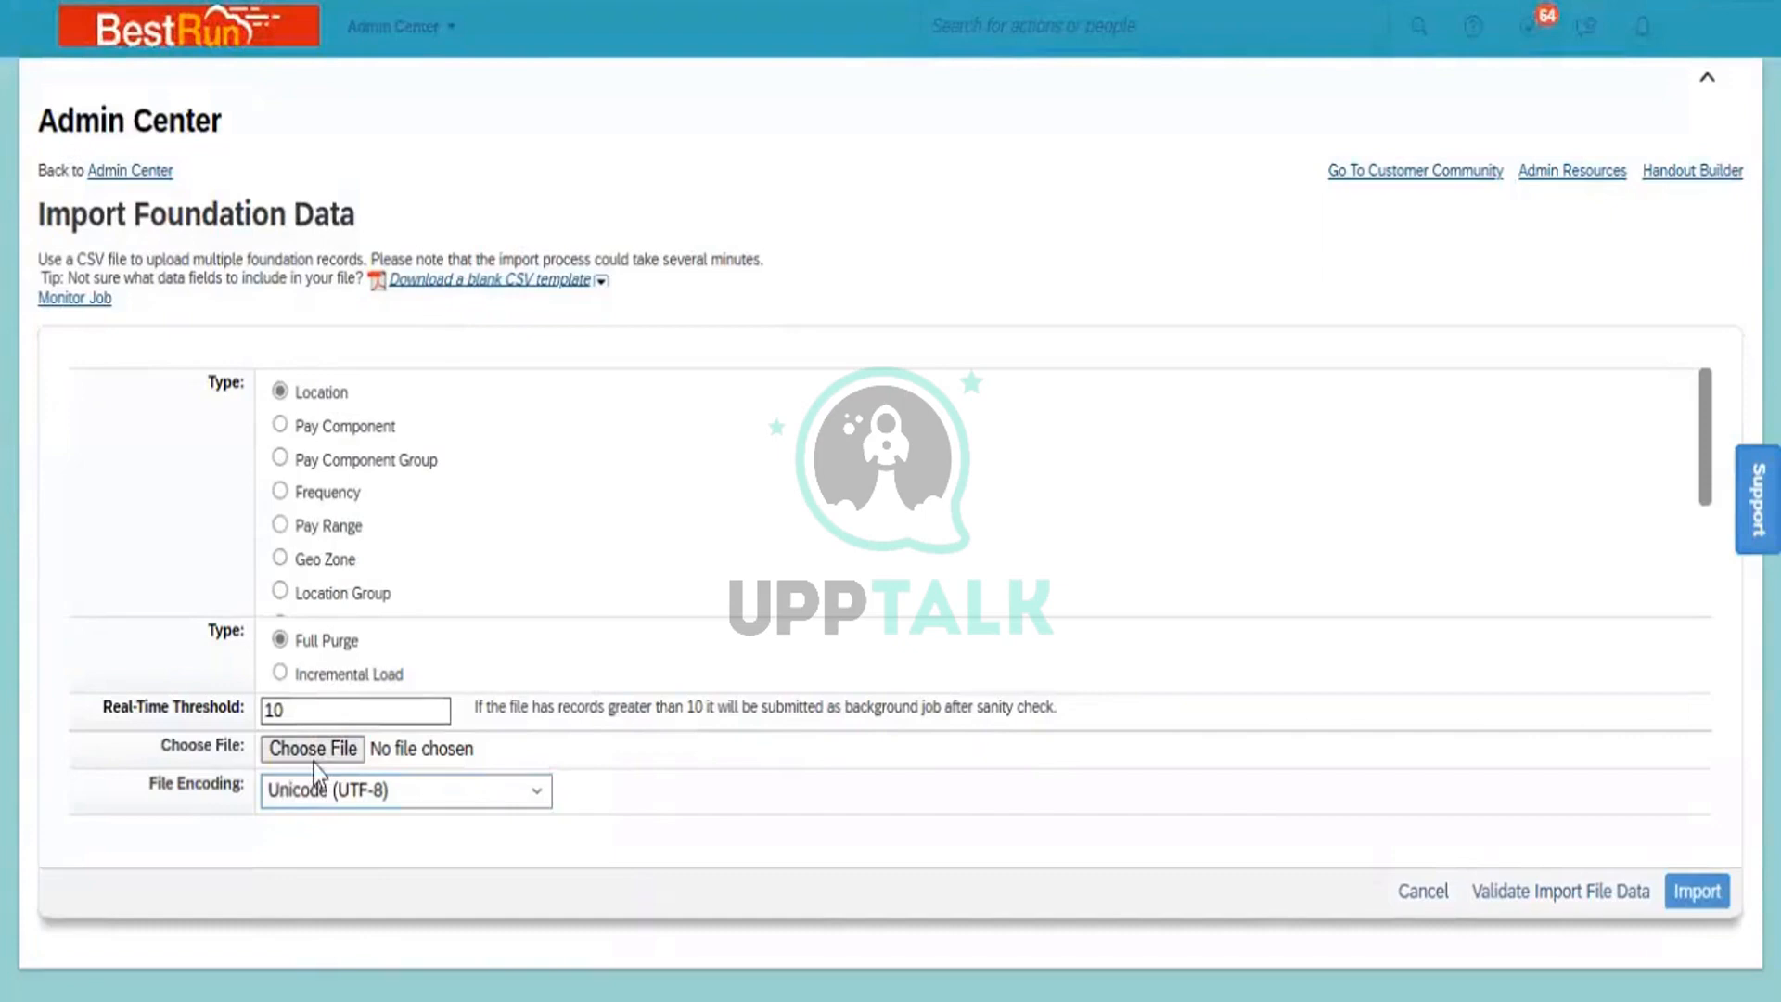
pyautogui.click(391, 796)
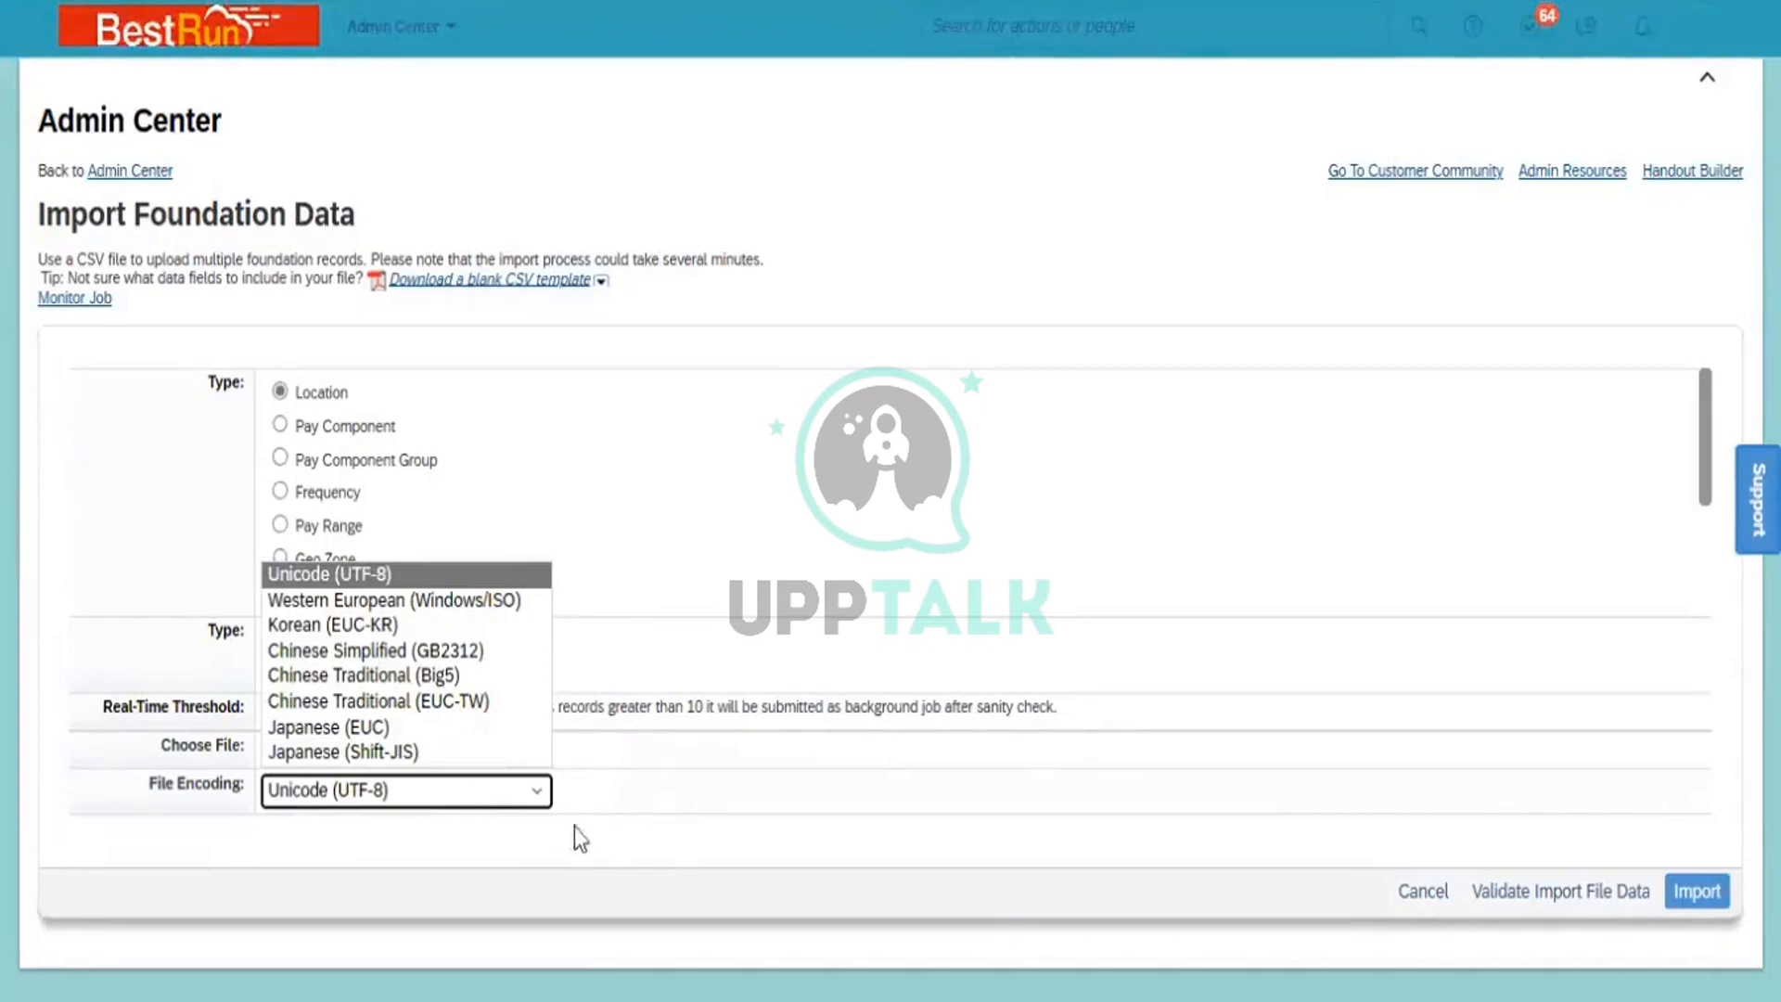
pyautogui.click(636, 805)
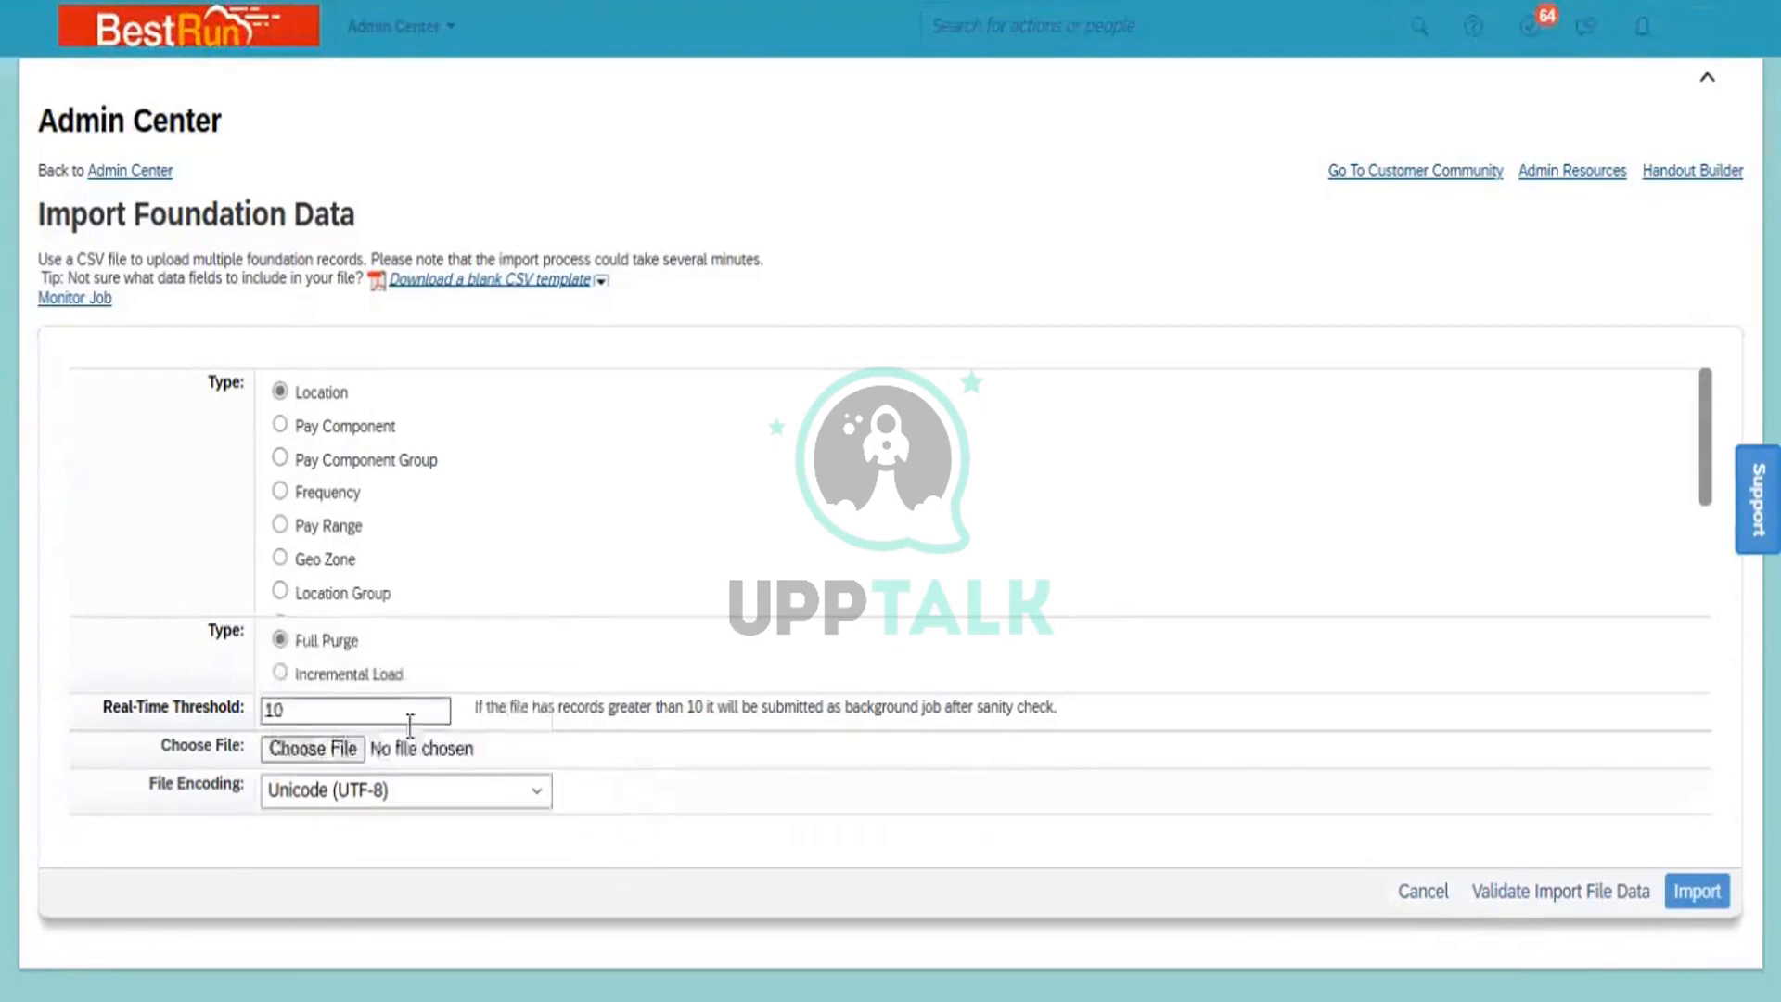
# - Attach LOCATIONImportTemplate_SFPART049729_18.03.23 from the UDF folder as the import file and validate its data
pyautogui.click(341, 746)
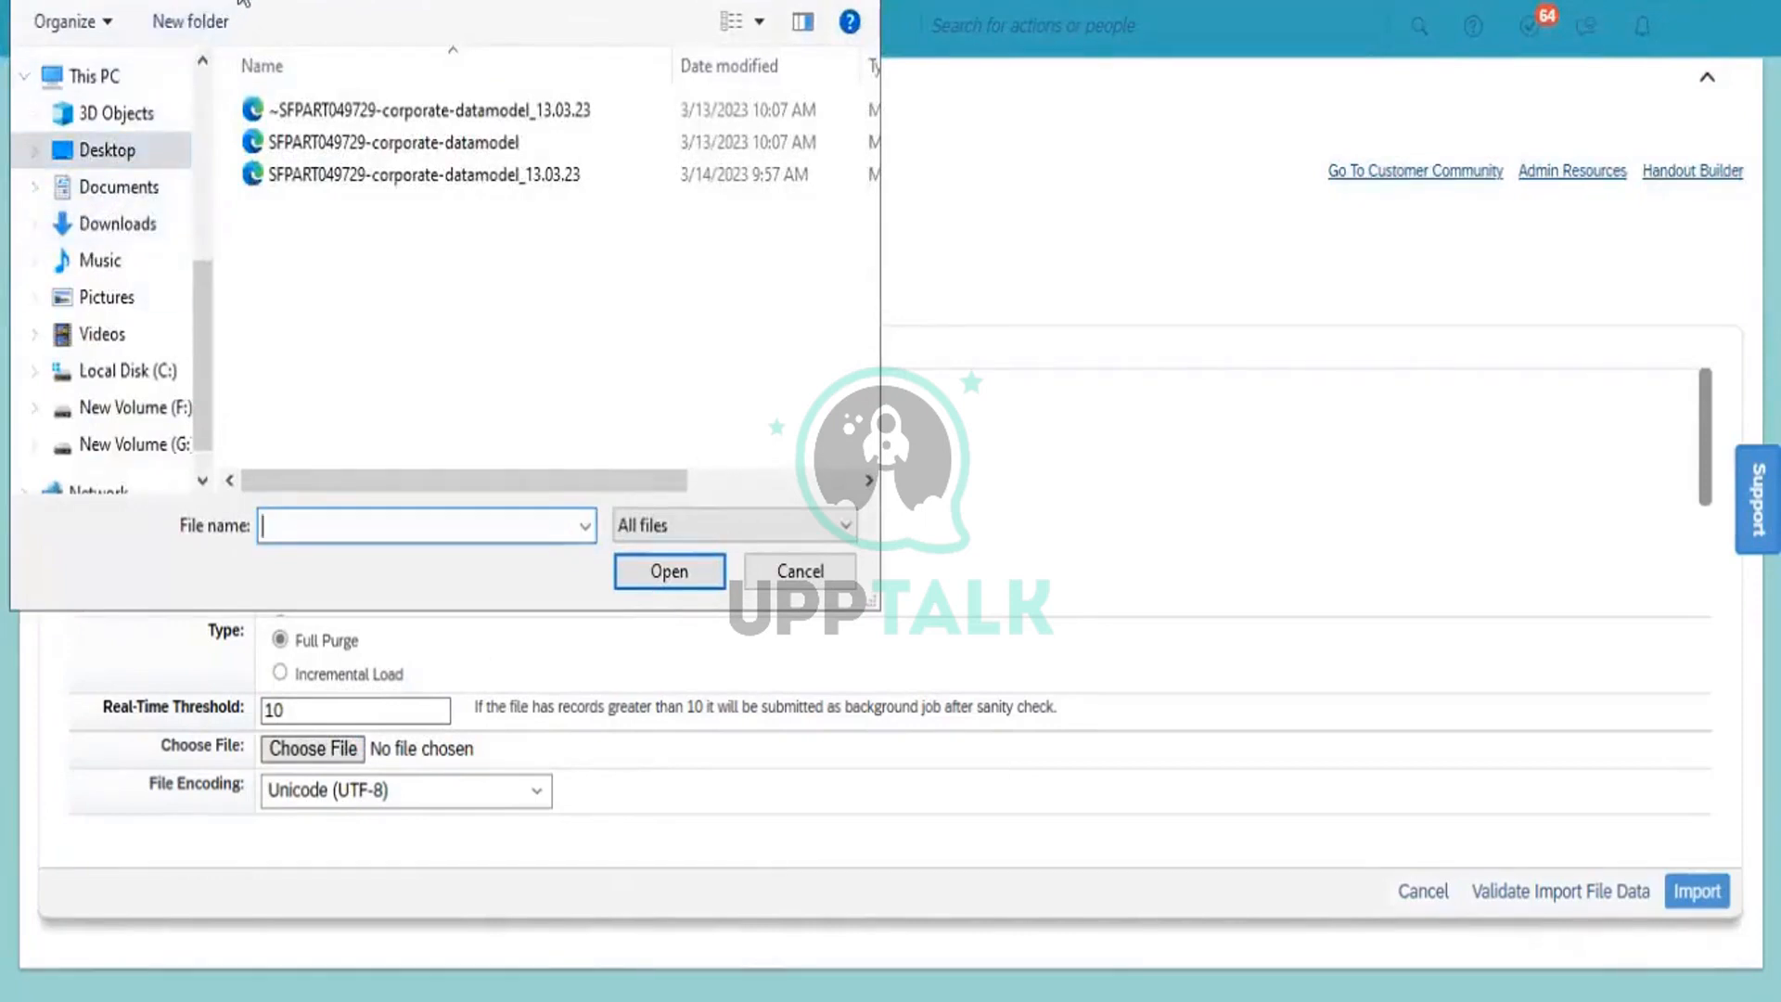
pyautogui.hotkey('alt', 'Up')
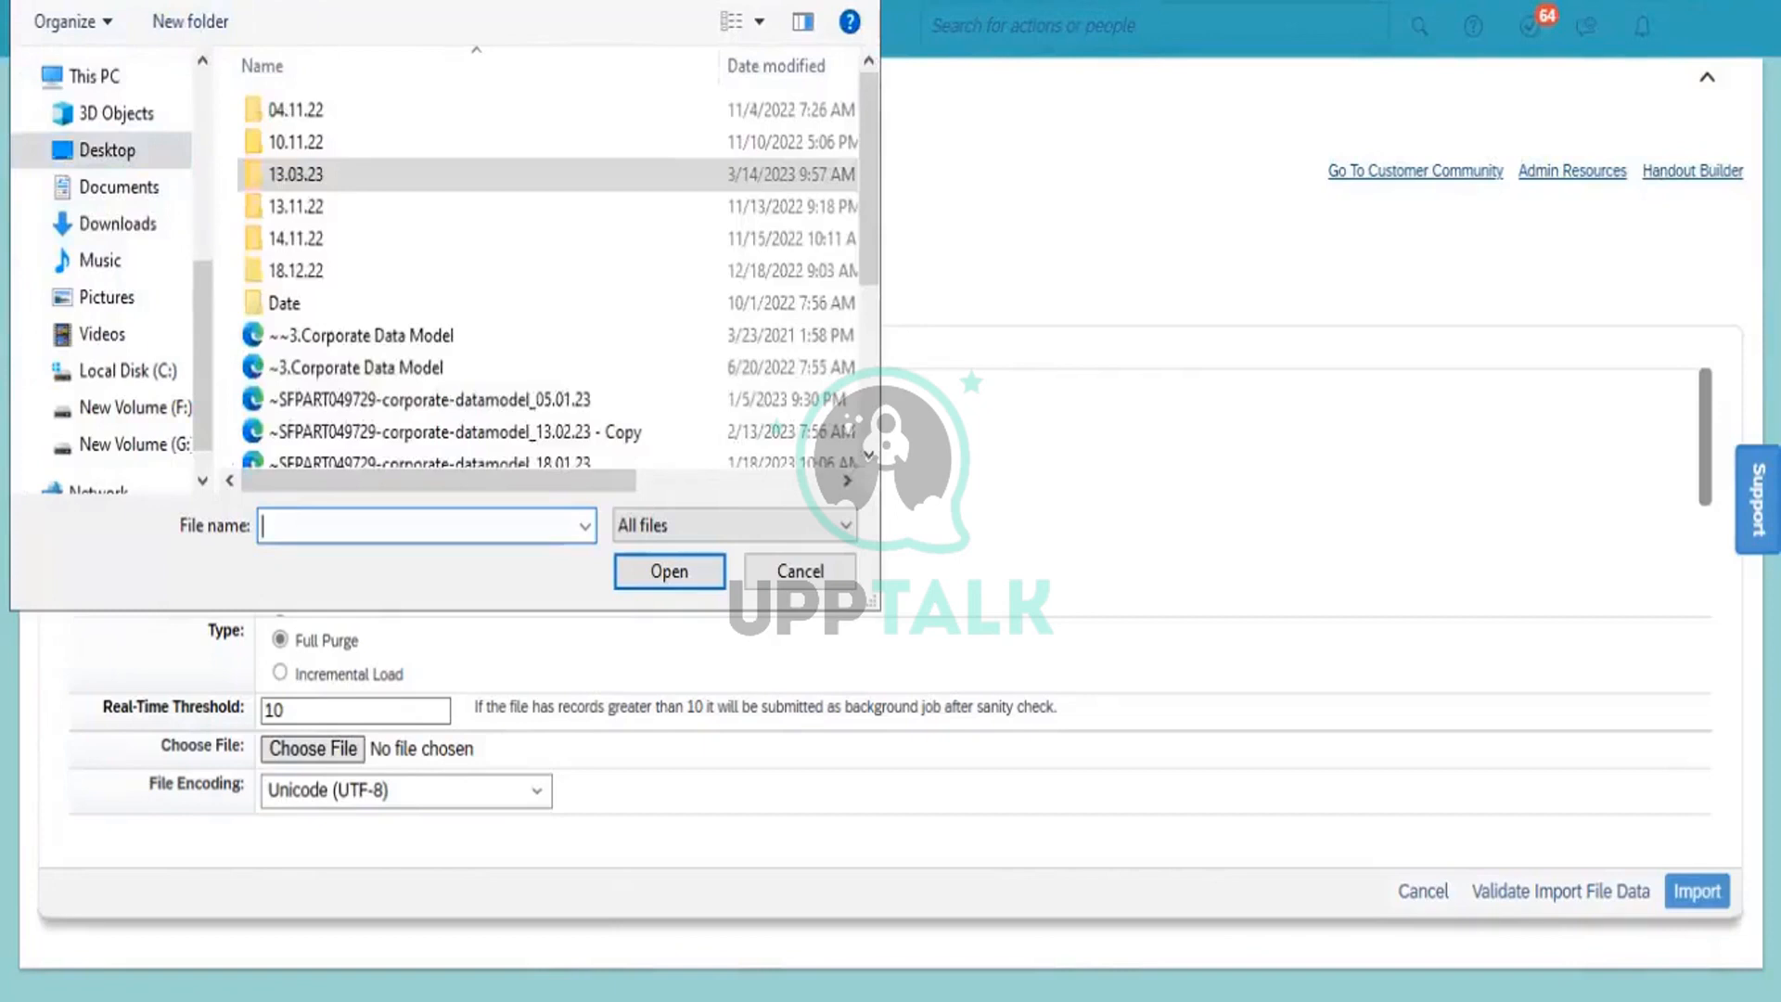
pyautogui.hotkey('alt', 'Up')
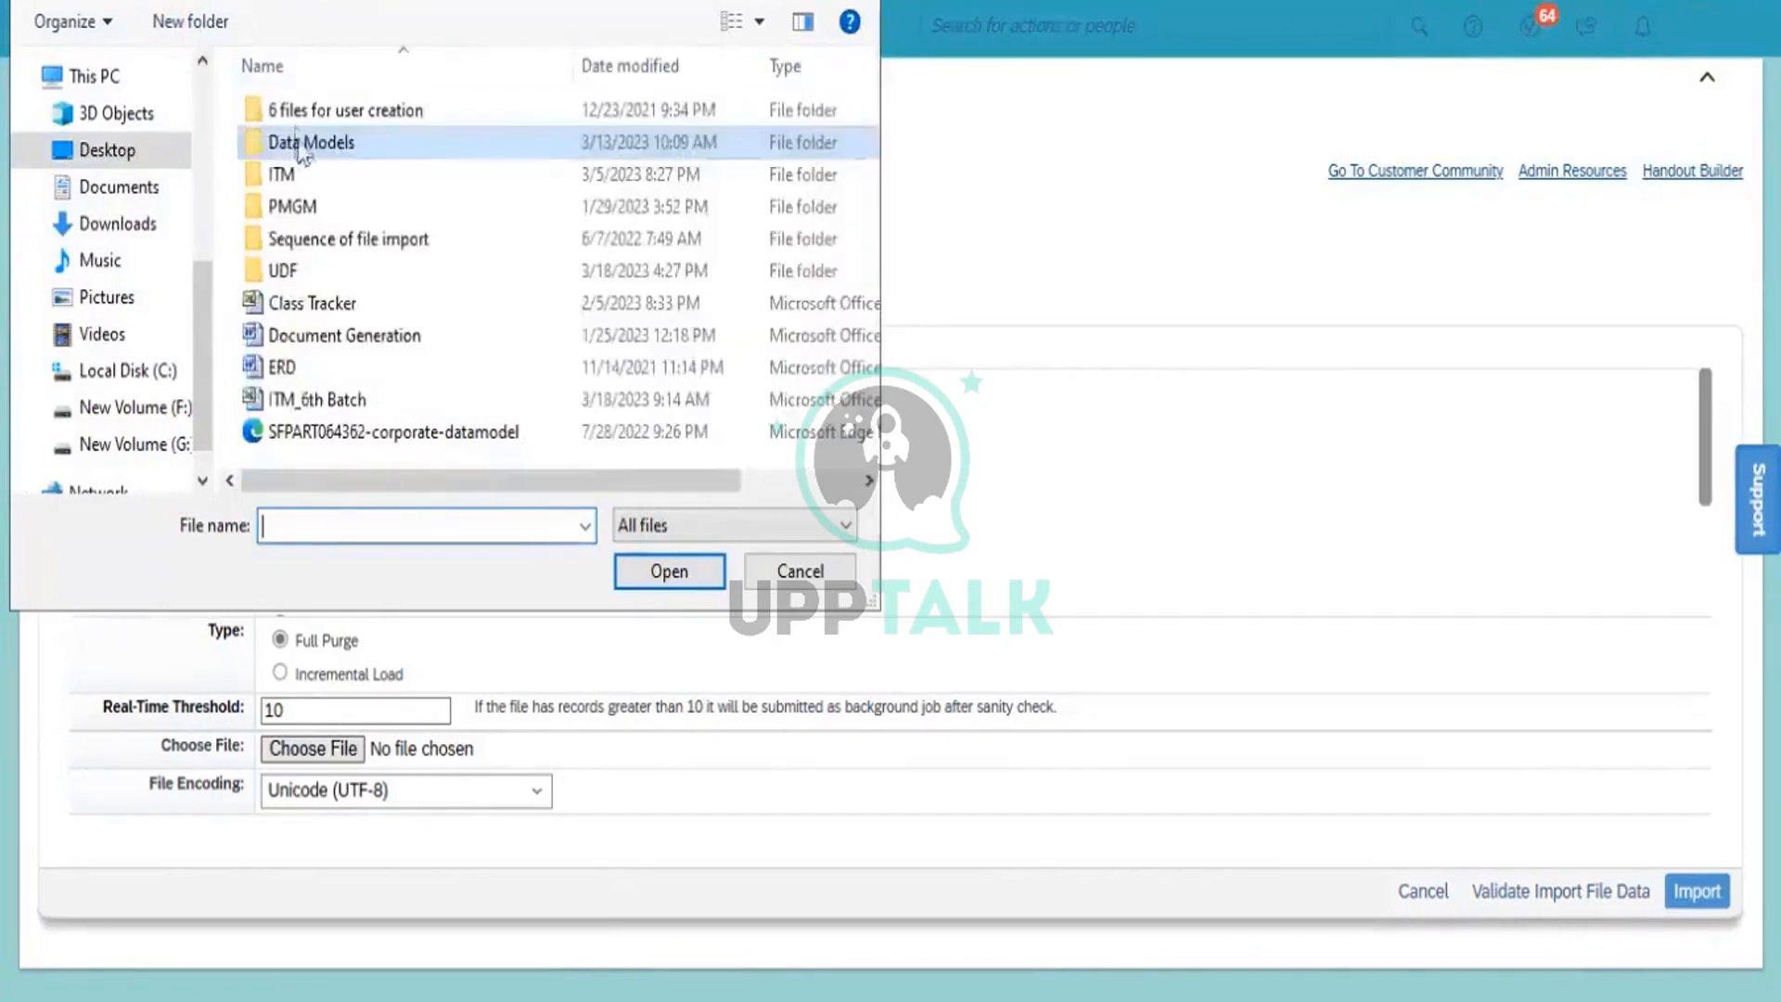
pyautogui.doubleClick(325, 271)
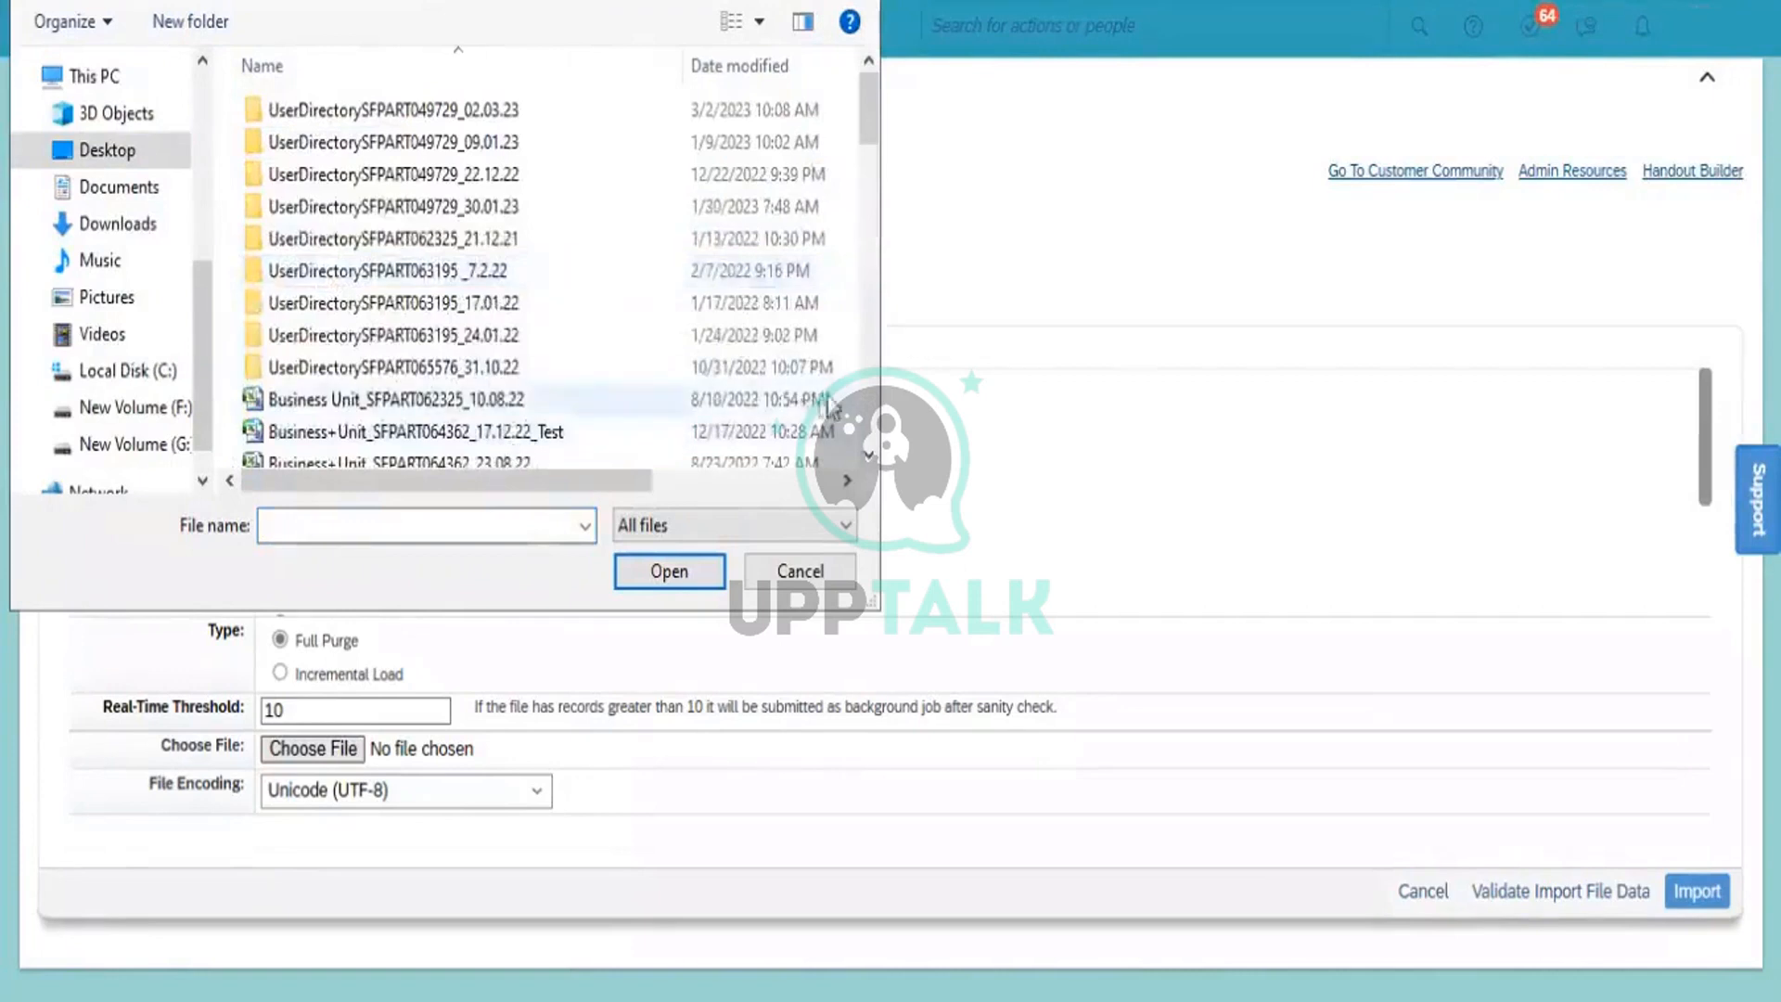
pyautogui.click(867, 454)
pyautogui.click(867, 455)
pyautogui.click(866, 454)
pyautogui.click(866, 455)
pyautogui.click(867, 455)
pyautogui.click(866, 454)
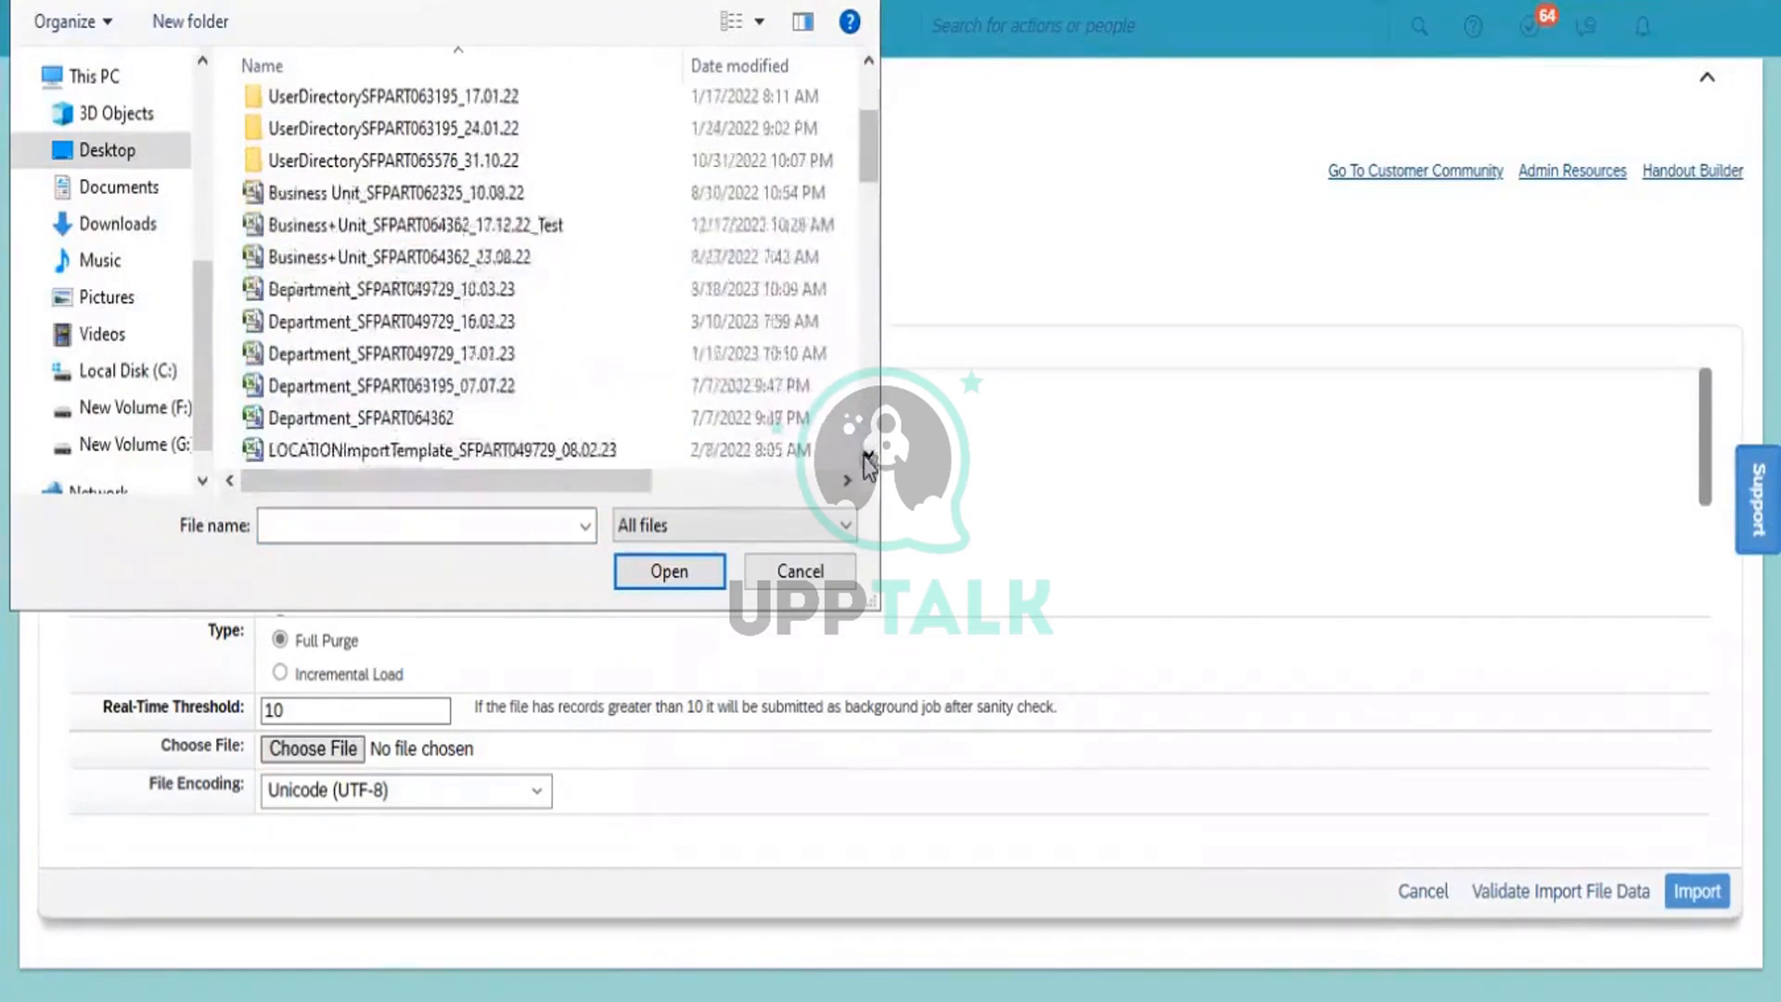
pyautogui.click(866, 454)
pyautogui.click(866, 454)
pyautogui.click(867, 455)
pyautogui.click(866, 454)
pyautogui.click(866, 455)
pyautogui.click(867, 454)
pyautogui.click(867, 455)
pyautogui.click(867, 455)
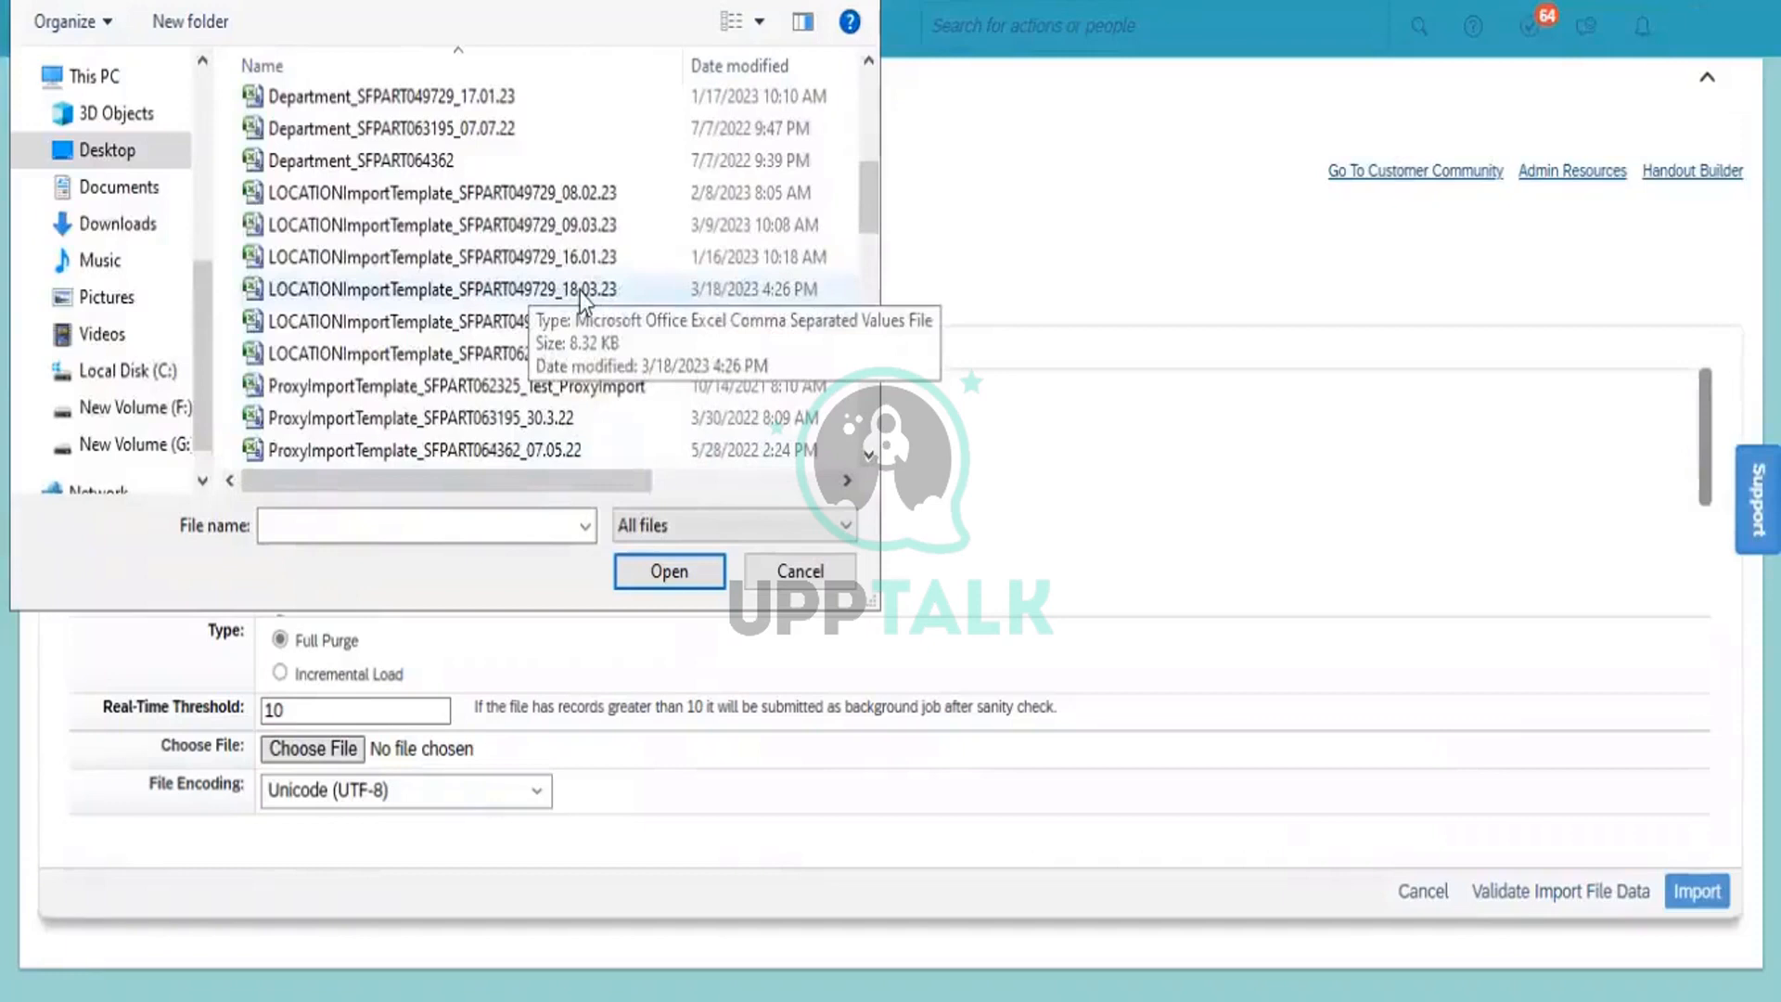
pyautogui.click(580, 292)
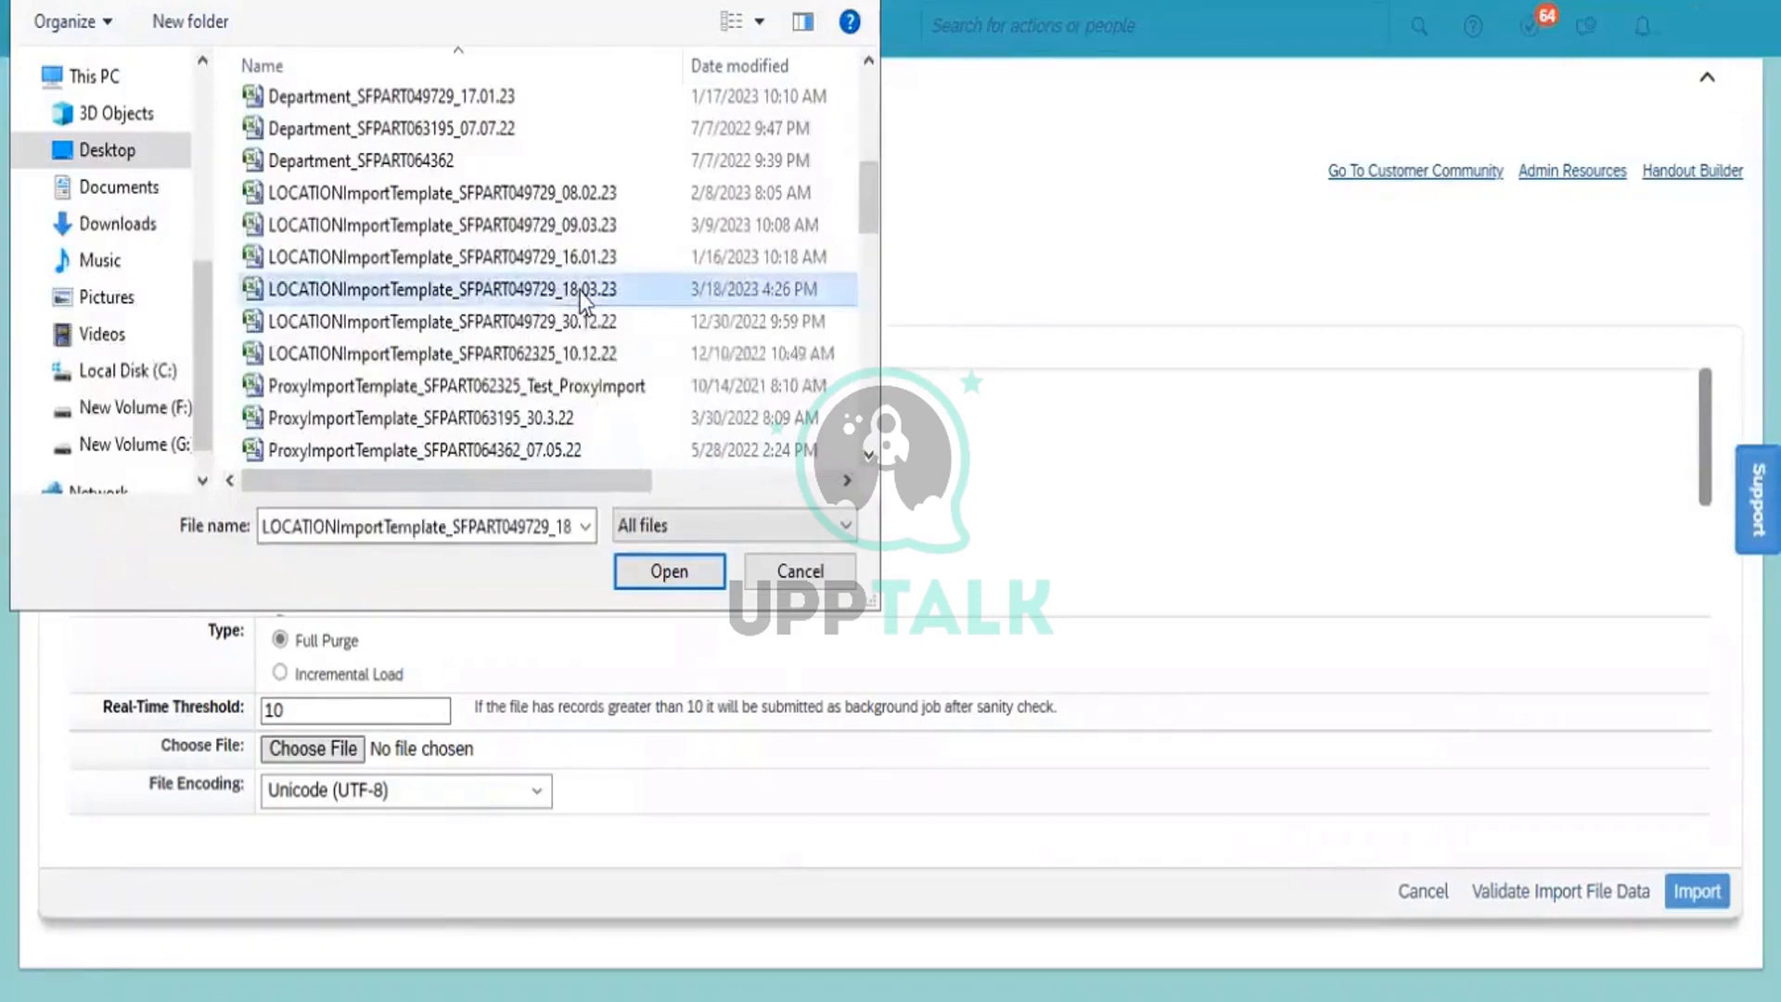
pyautogui.click(669, 571)
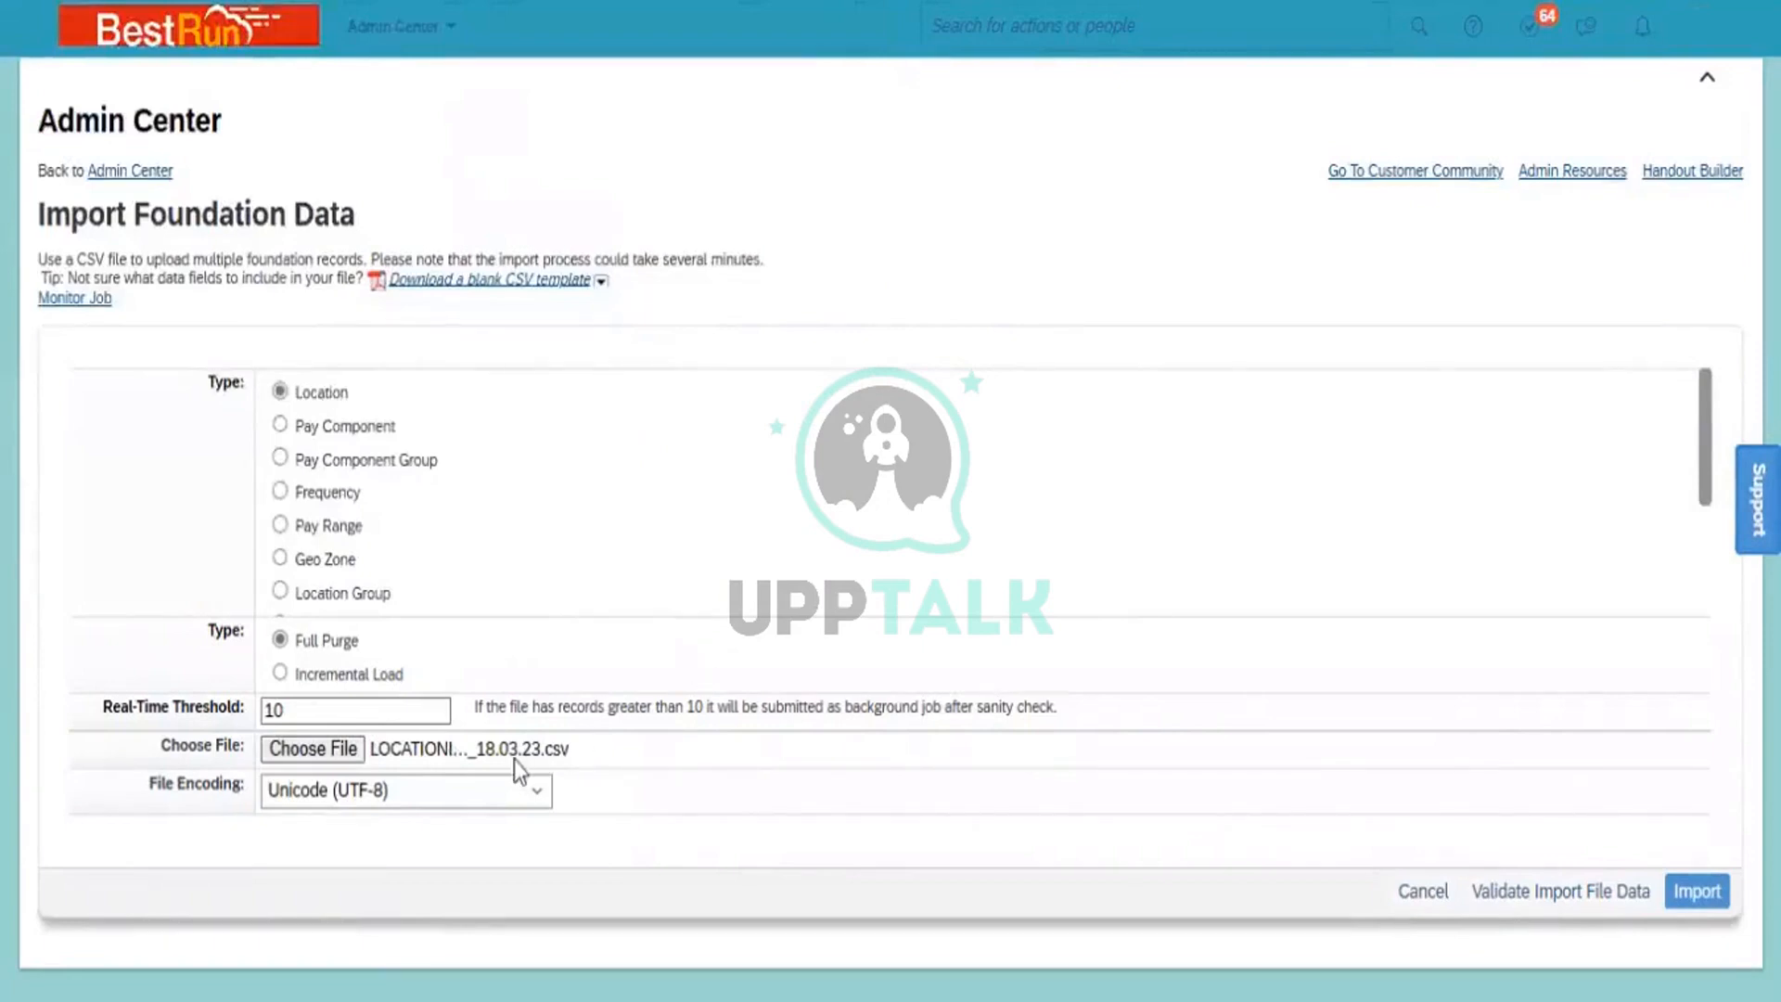
pyautogui.click(1572, 881)
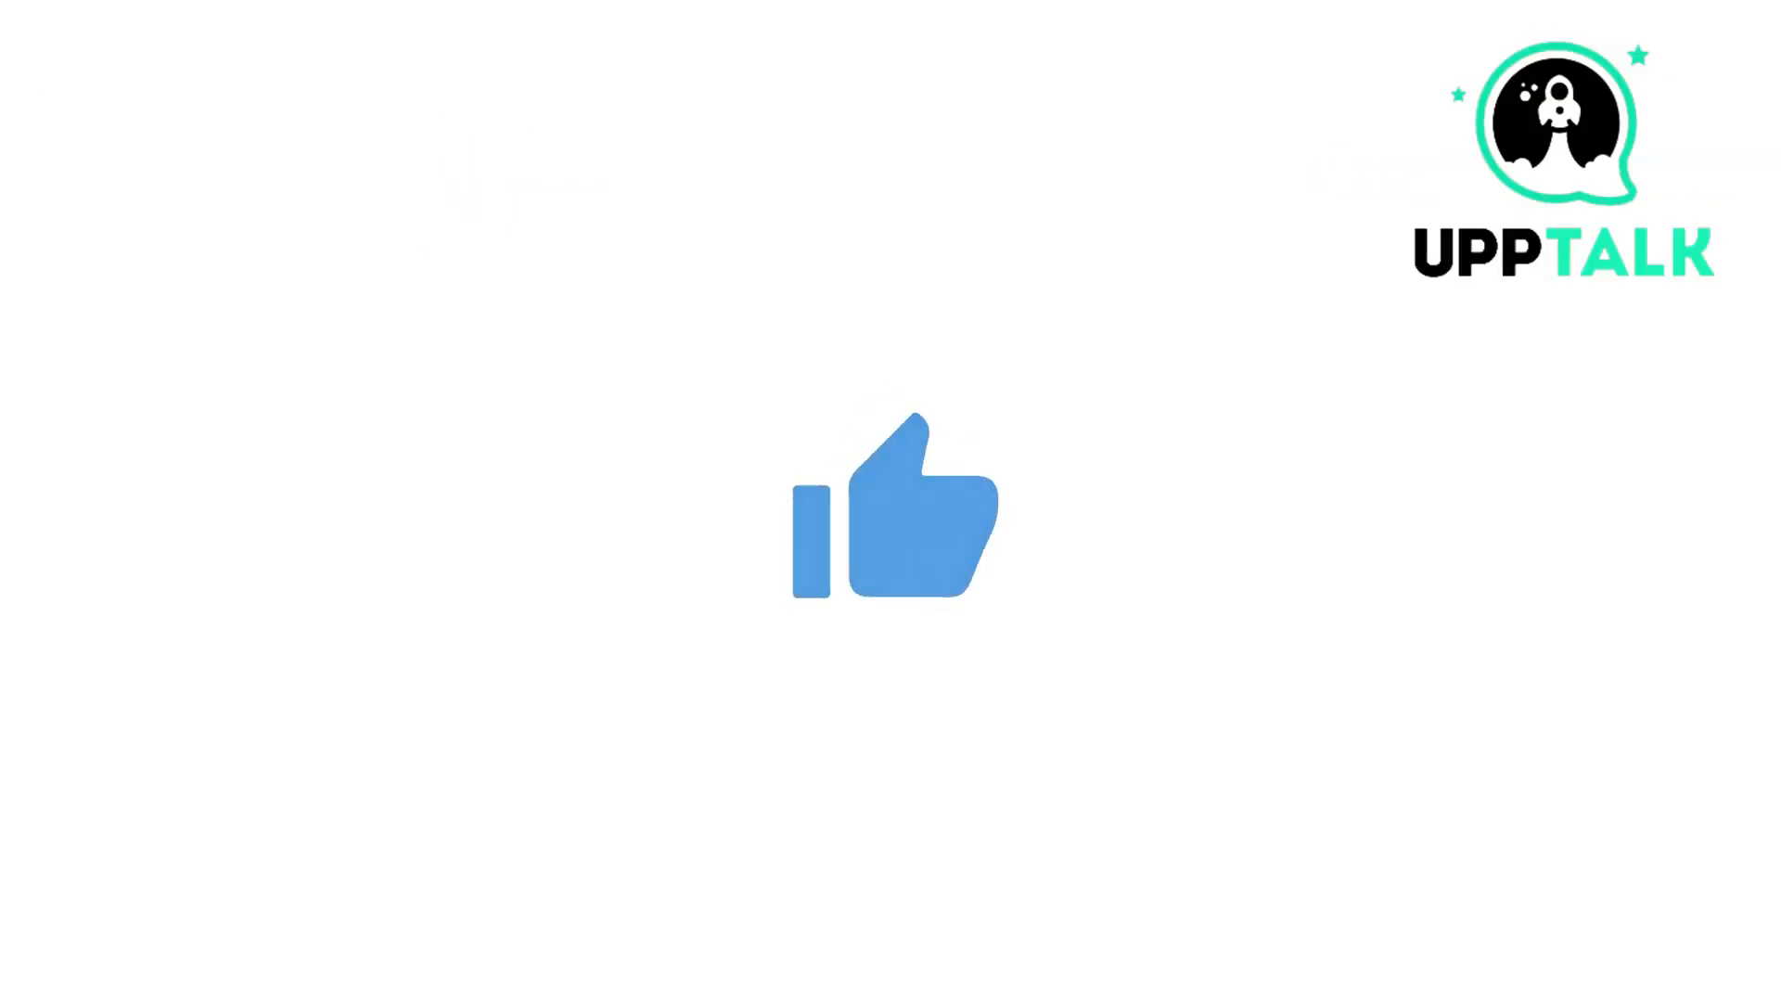